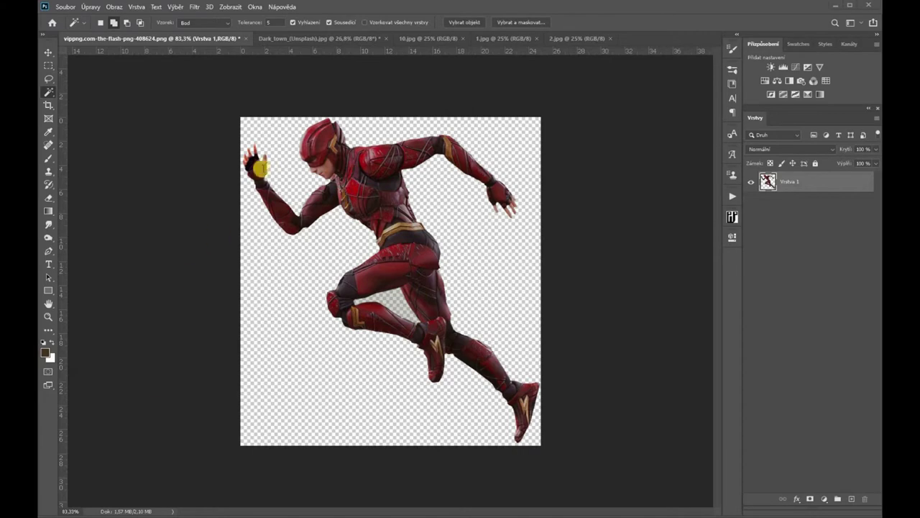
Step: Review the Flash, Dark_town, 10.jpg, 1.jpg and 2.jpg documents, ending on Dark_town
left_click(296, 37)
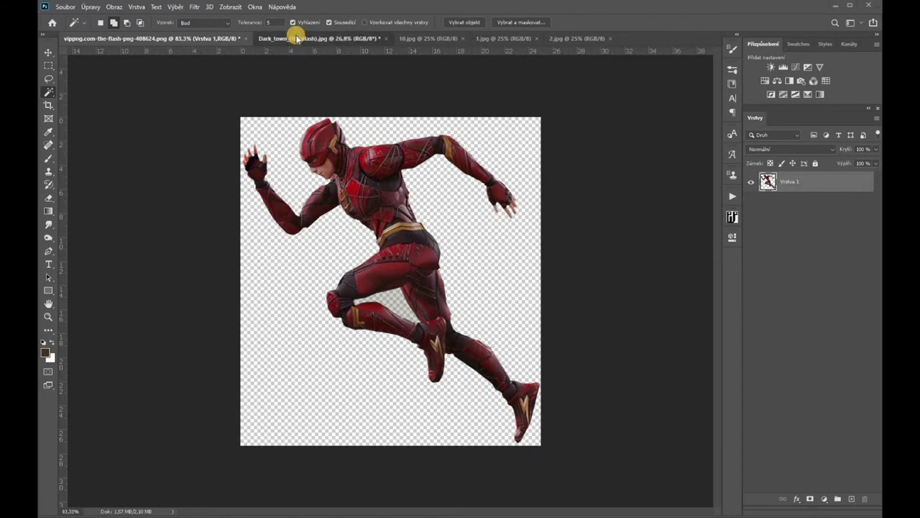
left_click(424, 38)
left_click(492, 40)
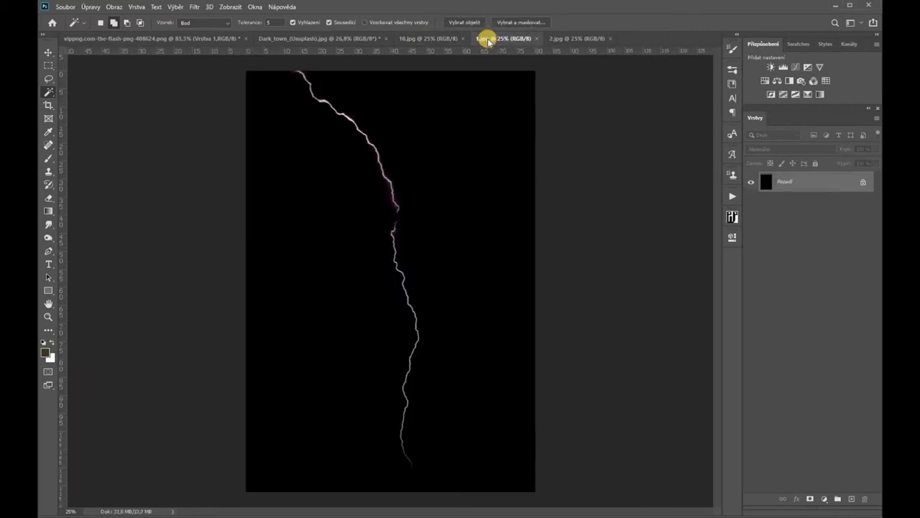
left_click(575, 39)
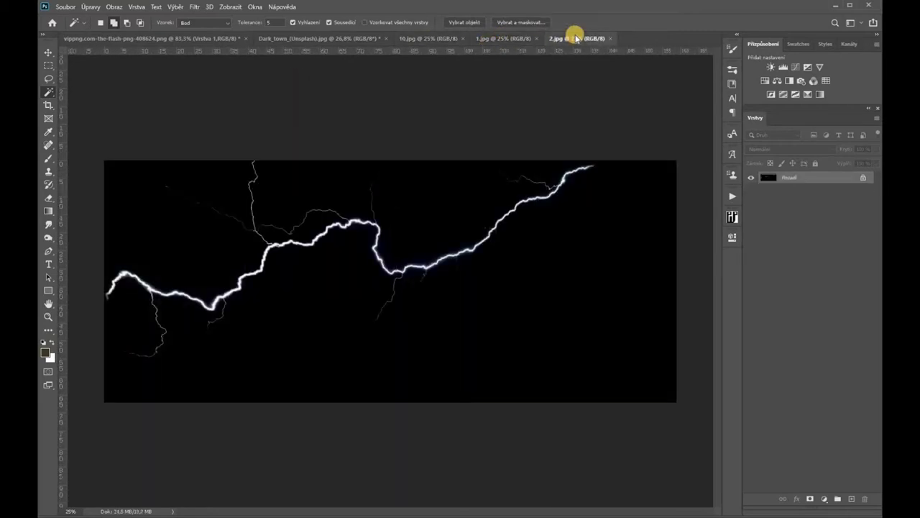
left_click(151, 38)
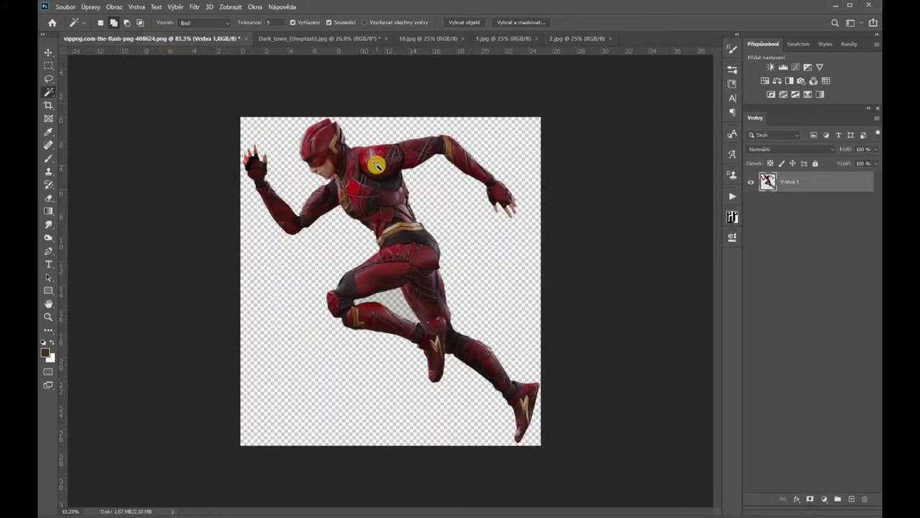
left_click(299, 40)
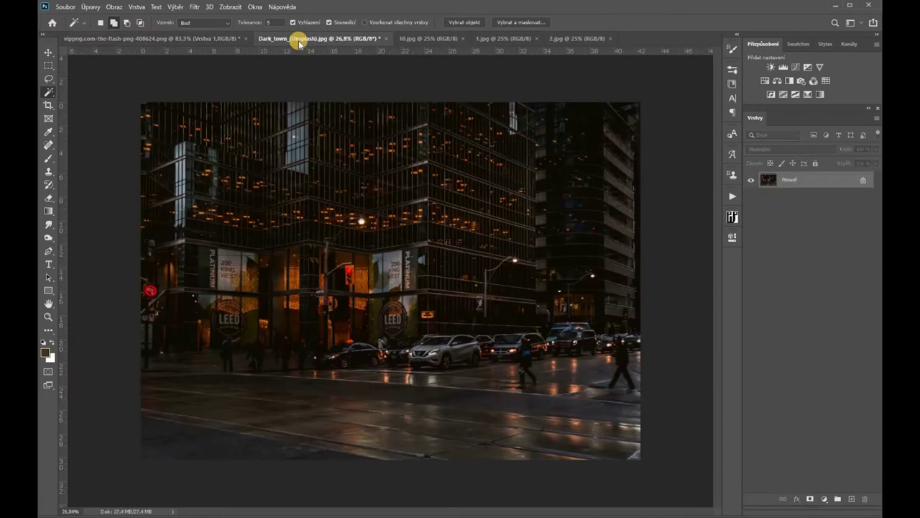
left_click(48, 53)
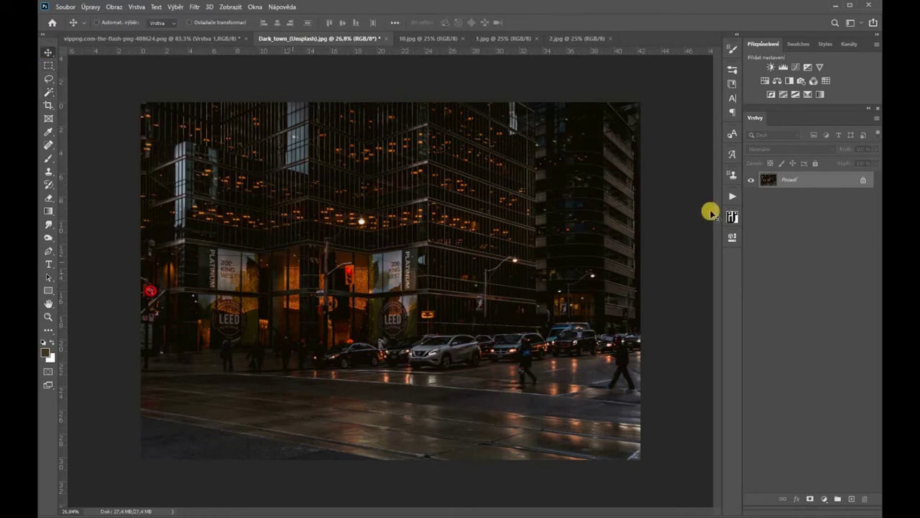
Step: Duplicate the city photo's Pozadí background layer
right_click(827, 181)
left_click(835, 200)
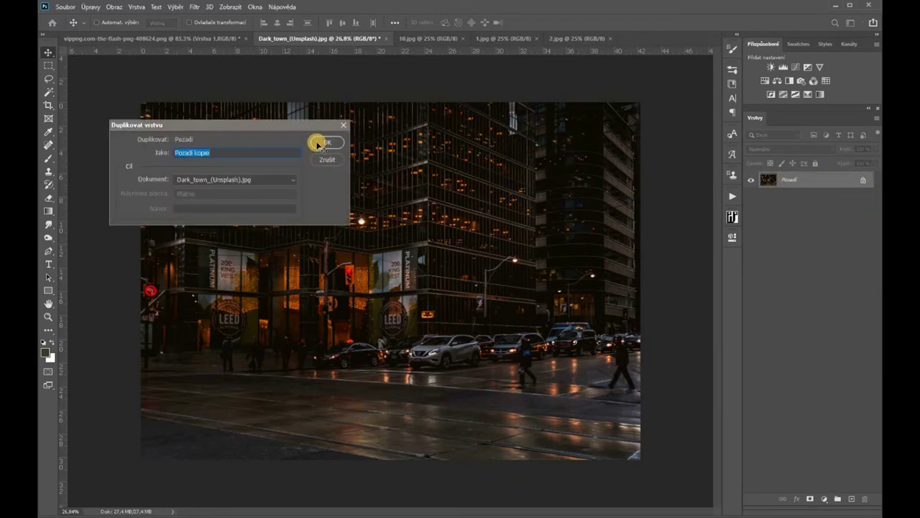
left_click(323, 143)
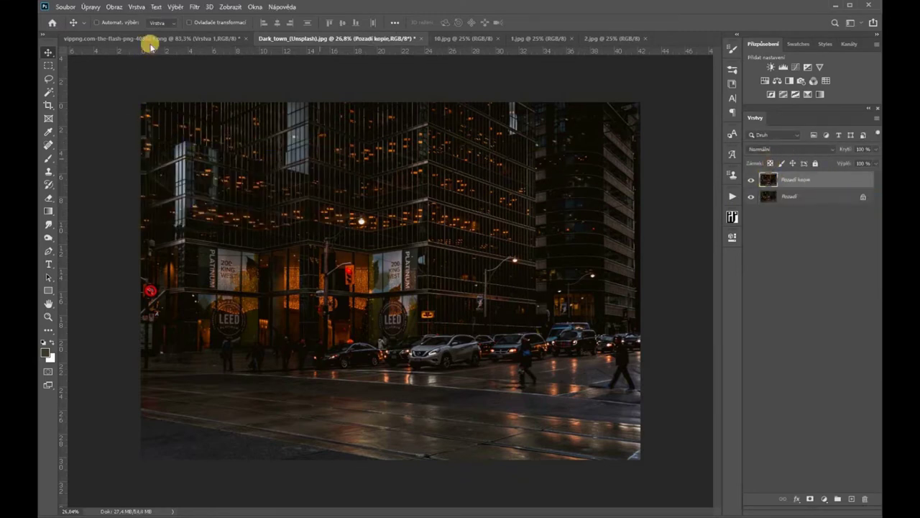
Step: Apply a Zoom Radial Blur of amount 15 to the background copy
left_click(194, 6)
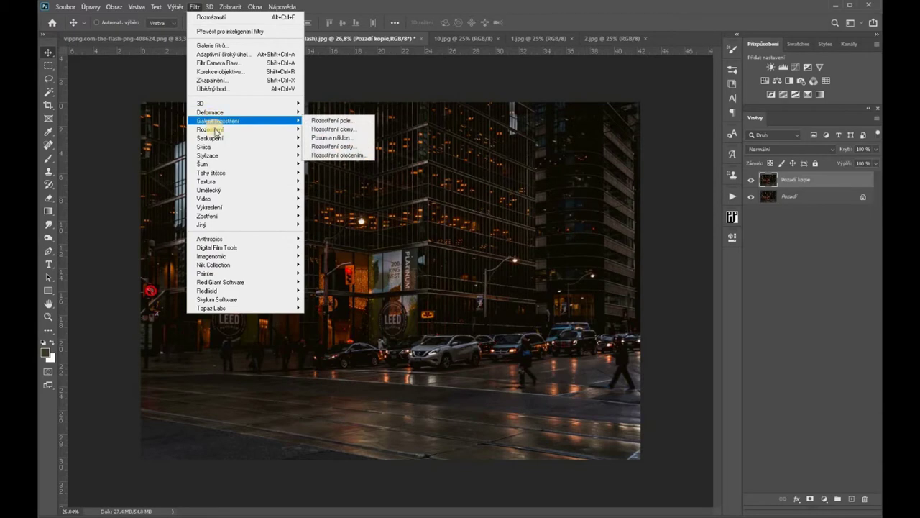
mouse_move(209, 130)
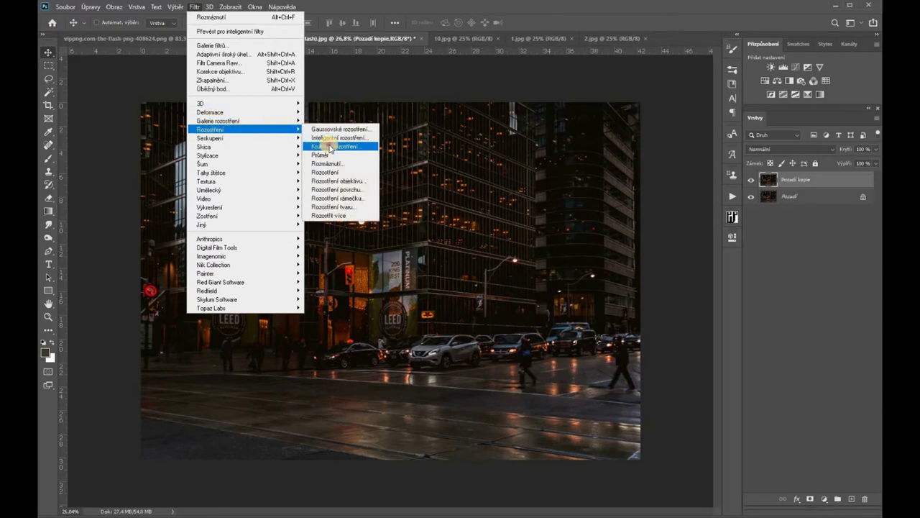
left_click(327, 146)
mouse_move(562, 337)
left_mouse_down()
mouse_move(525, 305)
mouse_move(562, 335)
mouse_move(550, 331)
left_mouse_up()
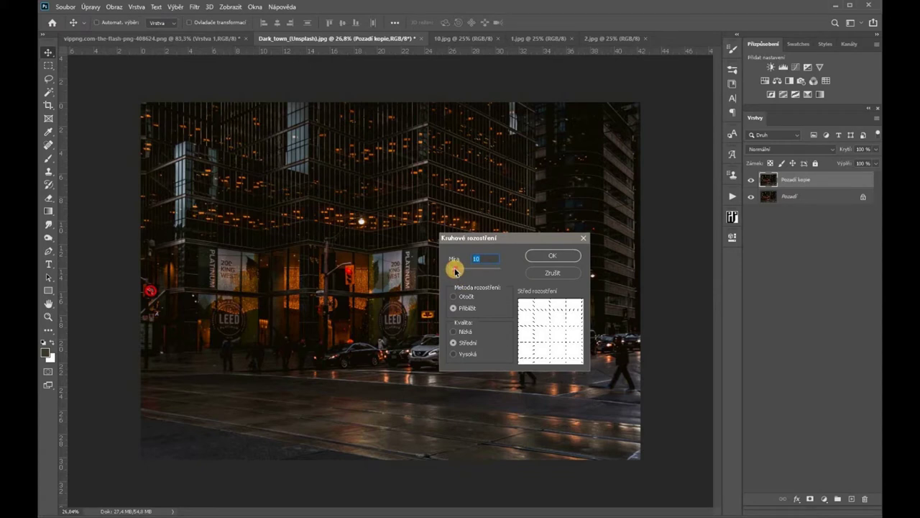
left_click_drag(456, 270, 457, 269)
left_click(568, 257)
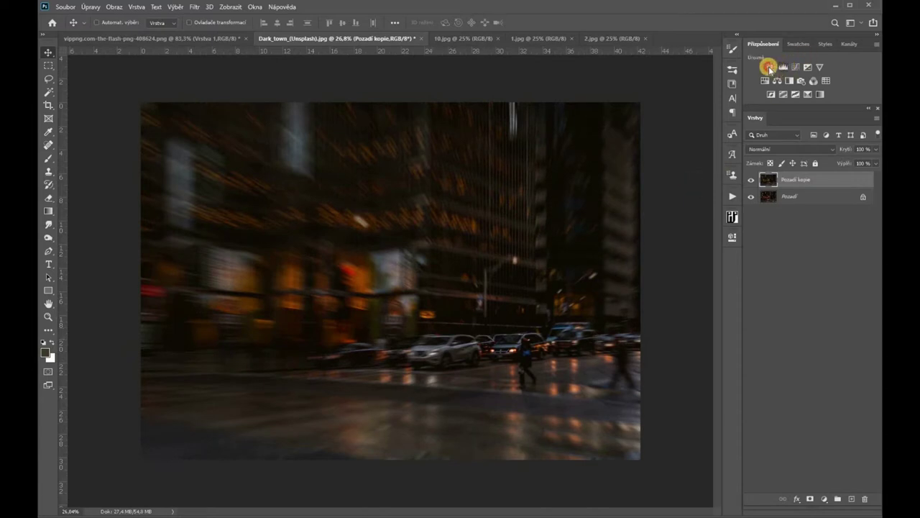
left_click(768, 67)
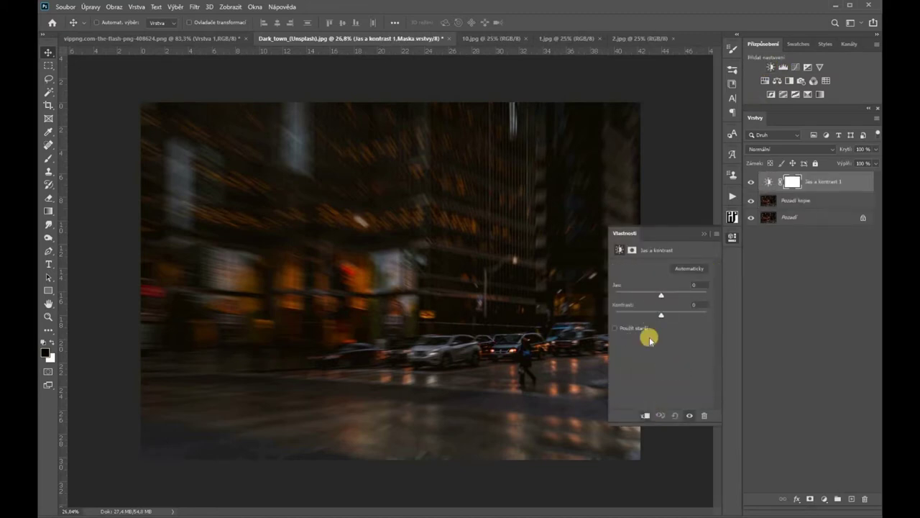
Step: Clip the Brightness/Contrast adjustment to the blurred copy and raise brightness to 66
left_click(644, 416)
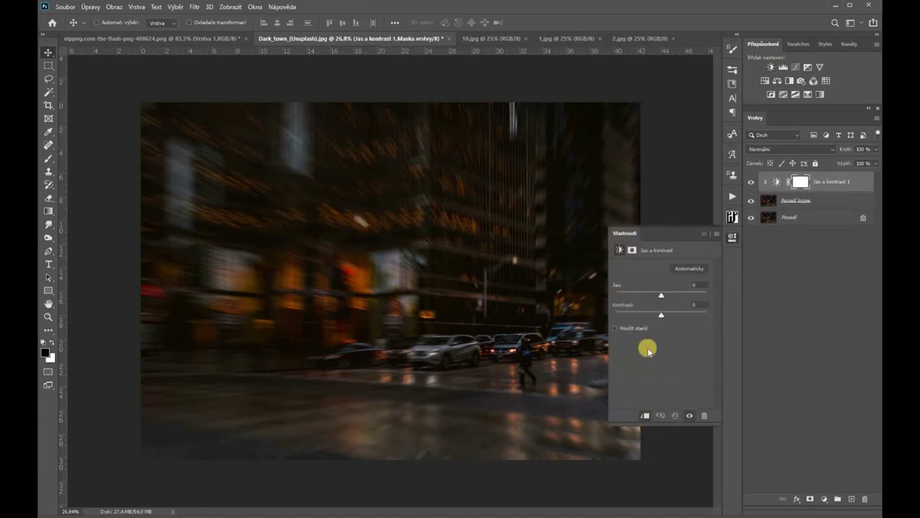
left_click_drag(670, 295, 679, 295)
left_click(706, 235)
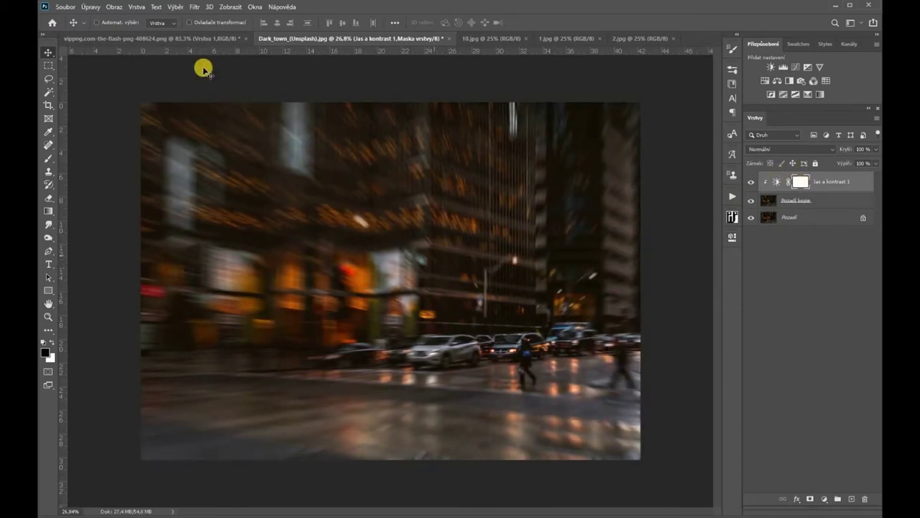
left_click(159, 37)
Step: Drag the Flash figure into Dark_town, scale it up and position it over the street
left_click_drag(346, 174, 349, 206)
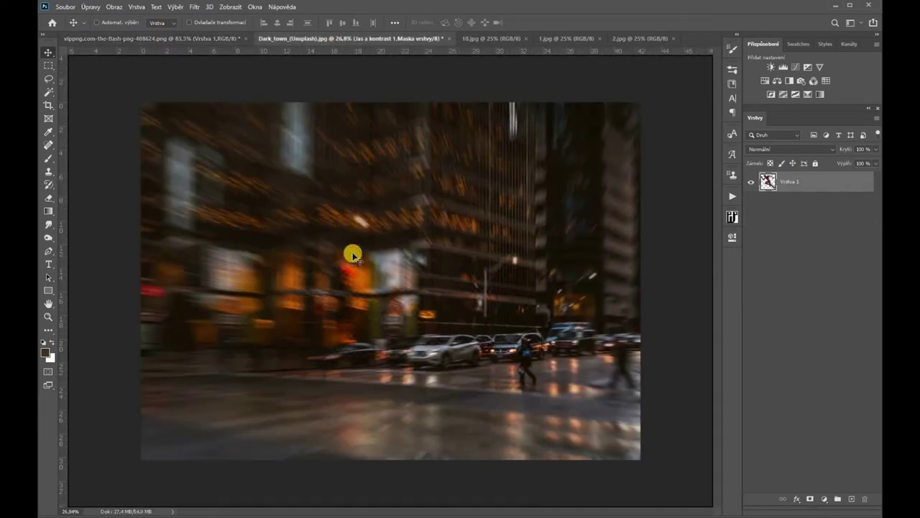
mouse_move(349, 206)
left_mouse_down()
mouse_move(353, 253)
mouse_move(430, 365)
left_mouse_up()
key("ctrl+t")
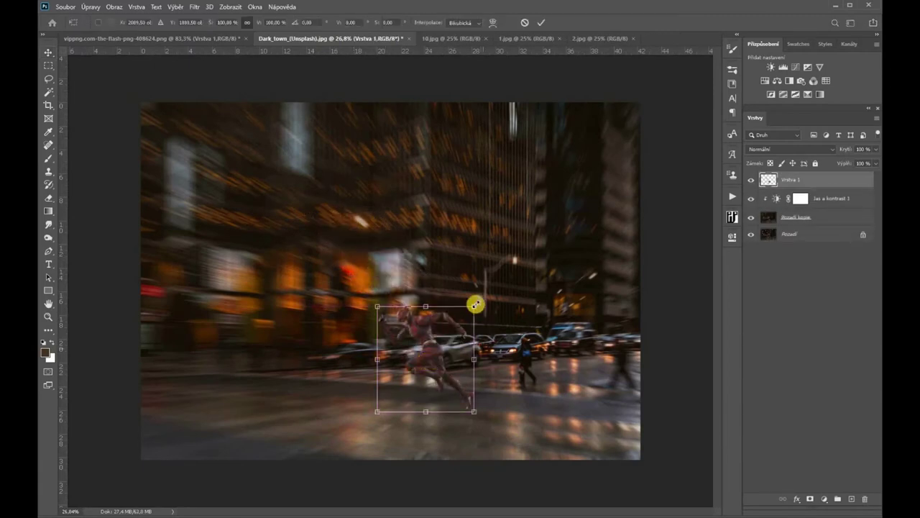
left_click_drag(475, 303, 546, 179)
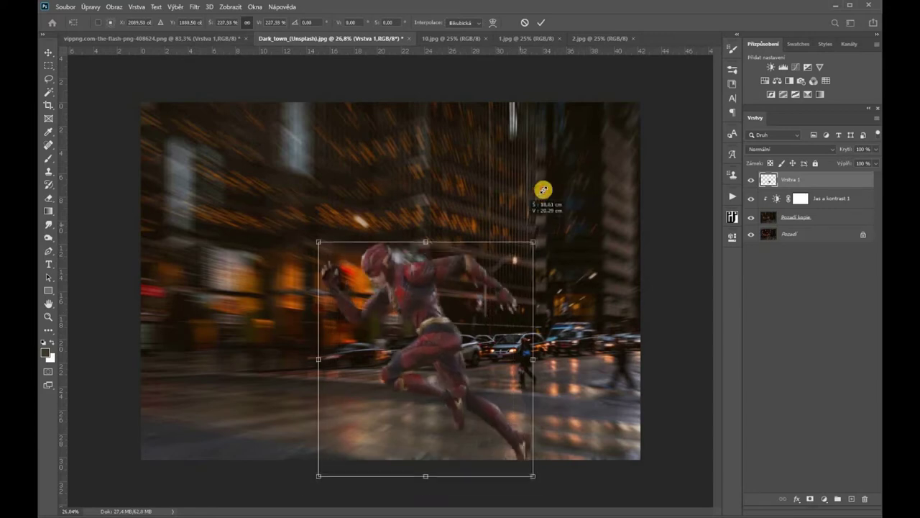
mouse_move(491, 323)
left_mouse_down()
mouse_move(479, 260)
mouse_move(474, 280)
left_mouse_up()
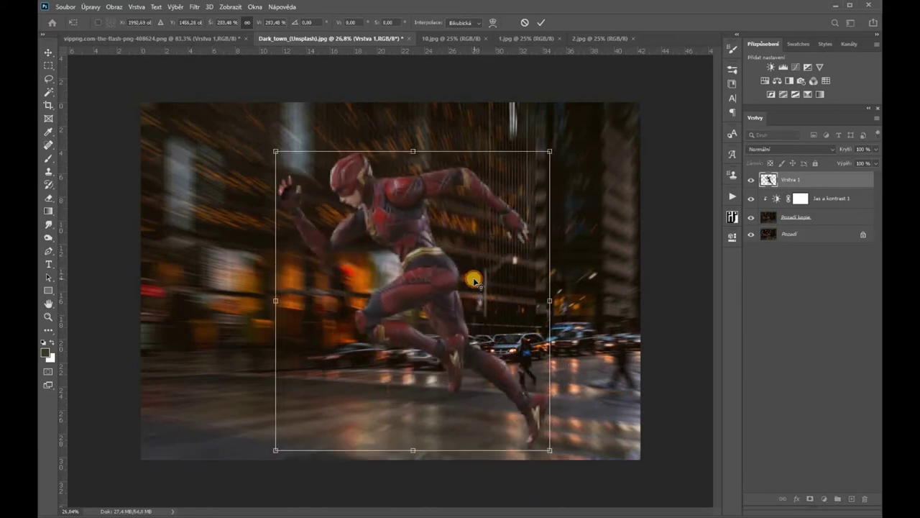
key("Return")
left_click_drag(760, 235, 794, 223)
left_click(793, 222)
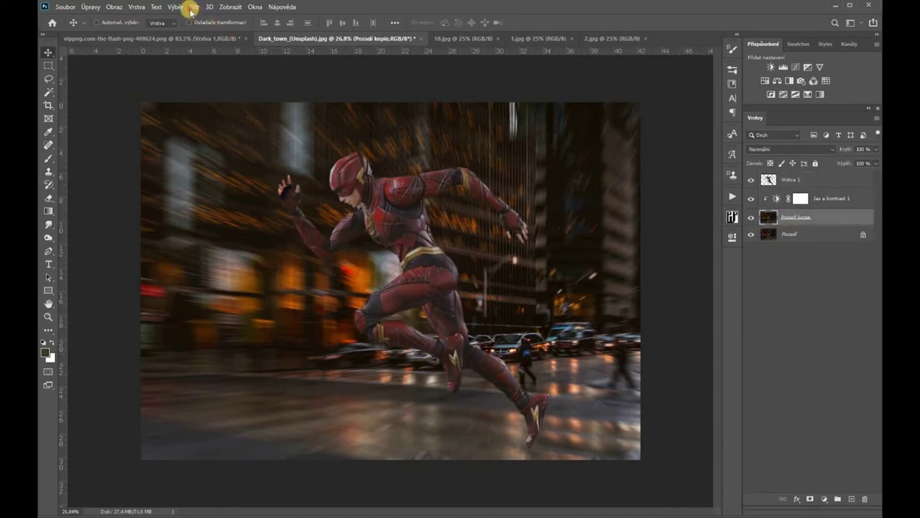
Step: Apply a Motion Blur with angle 0 and distance 48 to Pozadí kopie
left_click(194, 7)
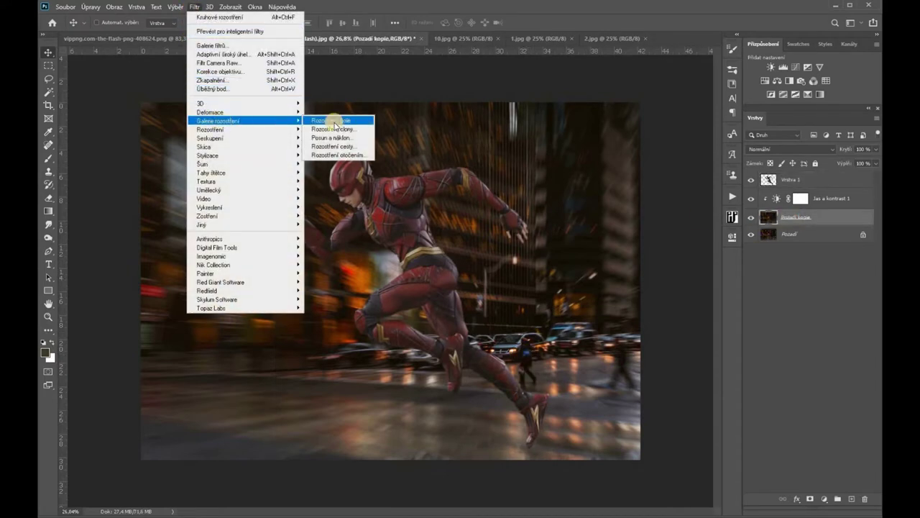
mouse_move(210, 130)
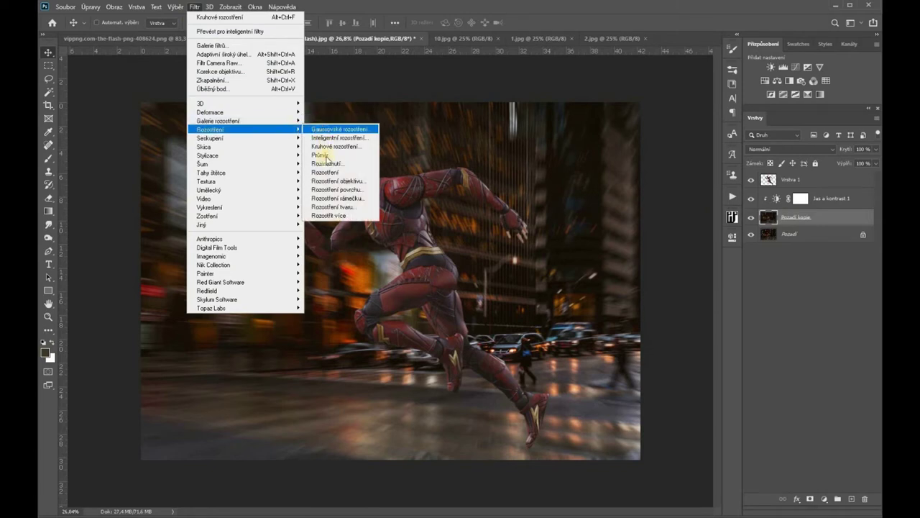
left_click(327, 163)
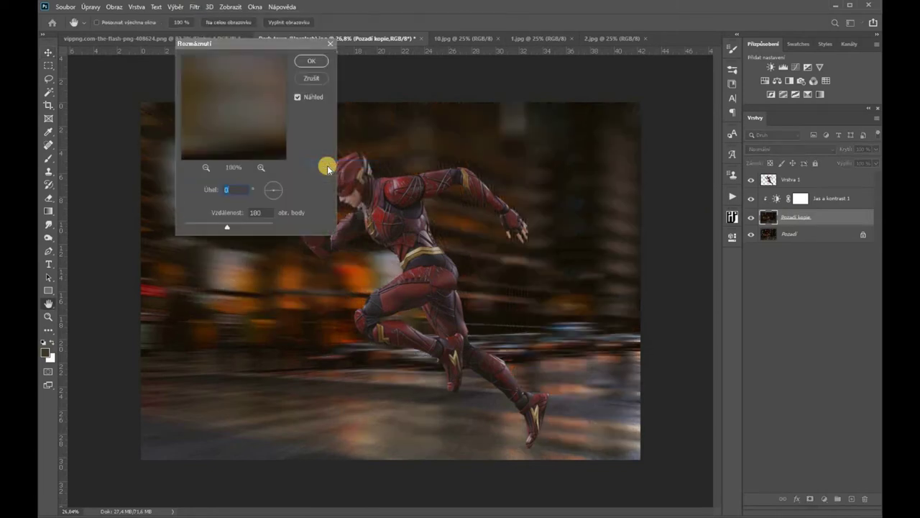
left_click_drag(215, 227, 197, 227)
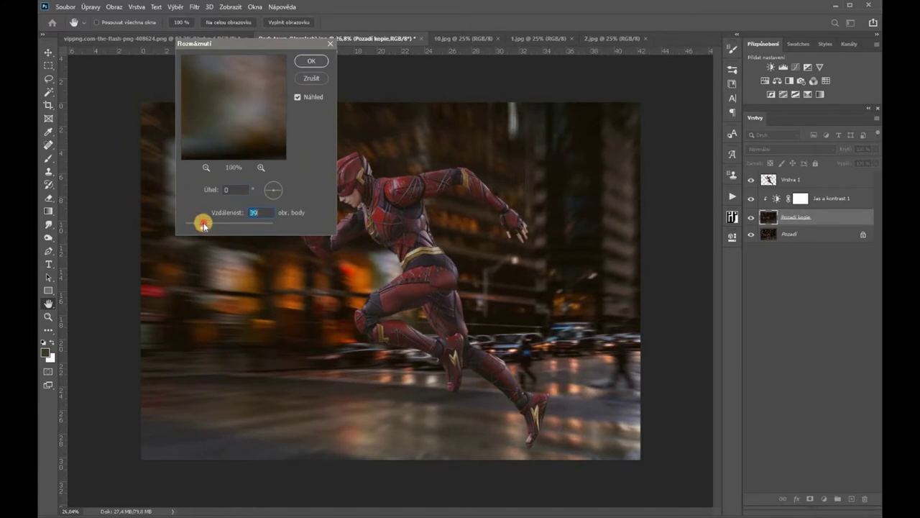
left_click_drag(206, 223, 208, 223)
left_click(307, 61)
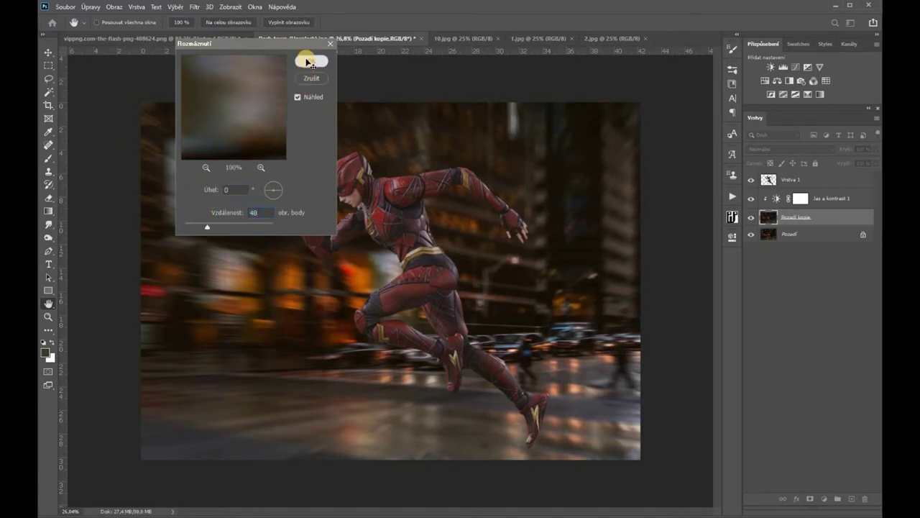
mouse_move(408, 221)
left_mouse_down()
mouse_move(773, 222)
mouse_move(750, 224)
left_mouse_up()
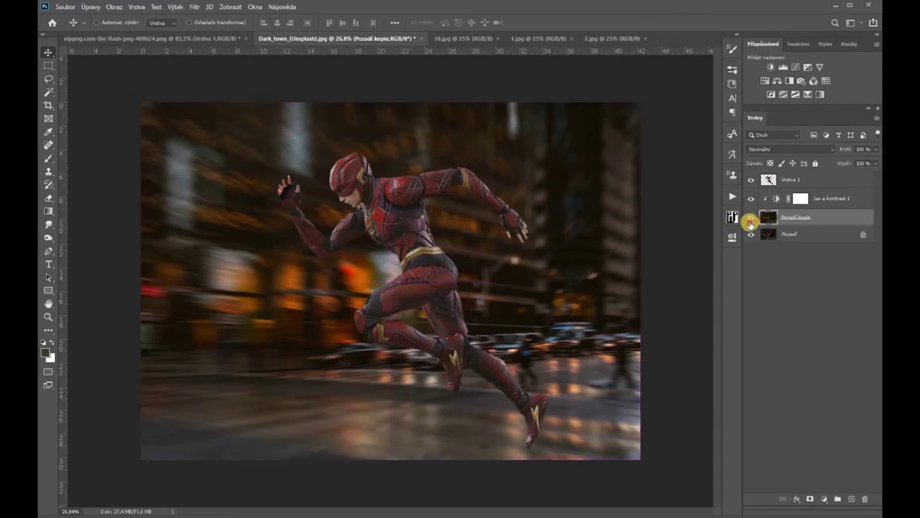
left_click(750, 223)
Step: Nudge the Flash figure left and make three hidden copies of Vrstva 1
left_click(767, 180)
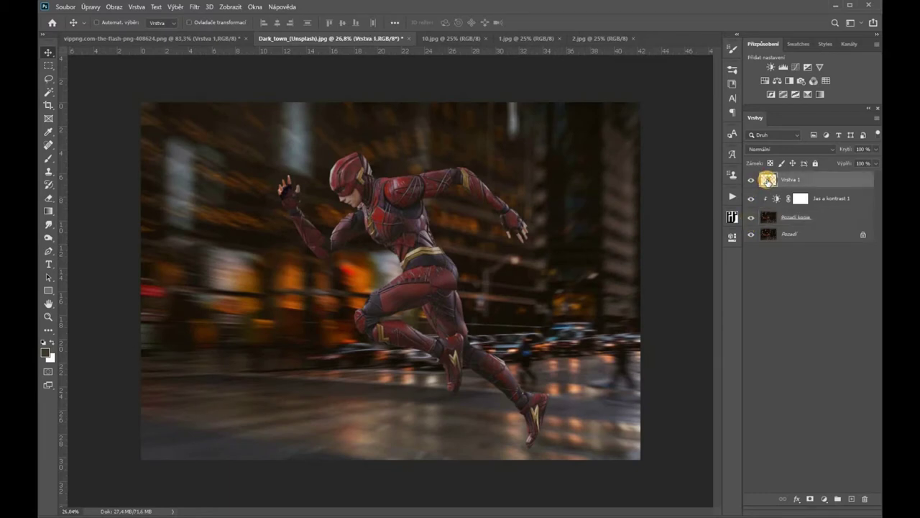
left_click_drag(398, 203, 366, 202)
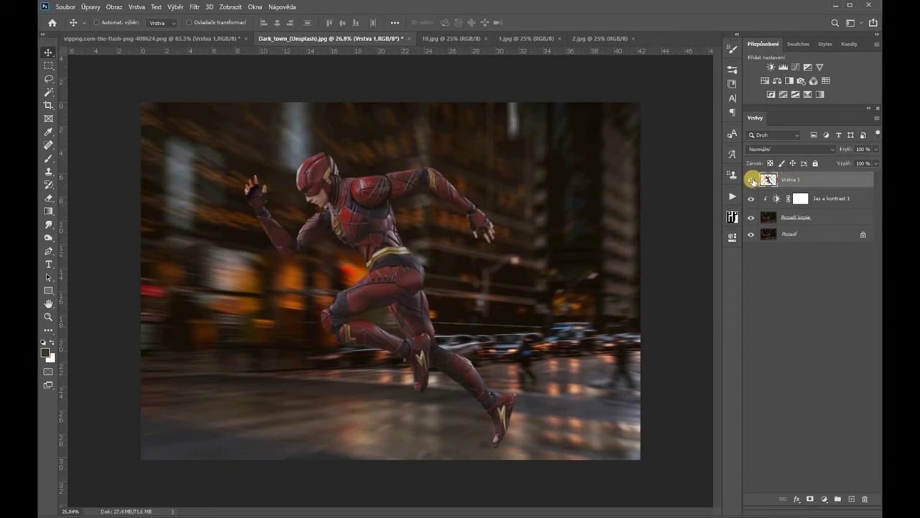
key("ctrl+j")
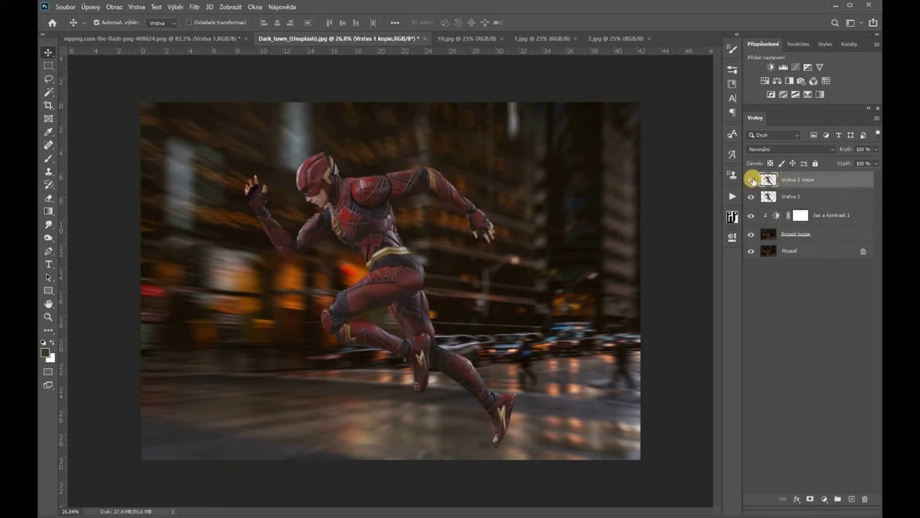
key("ctrl+j")
key("ctrl+j")
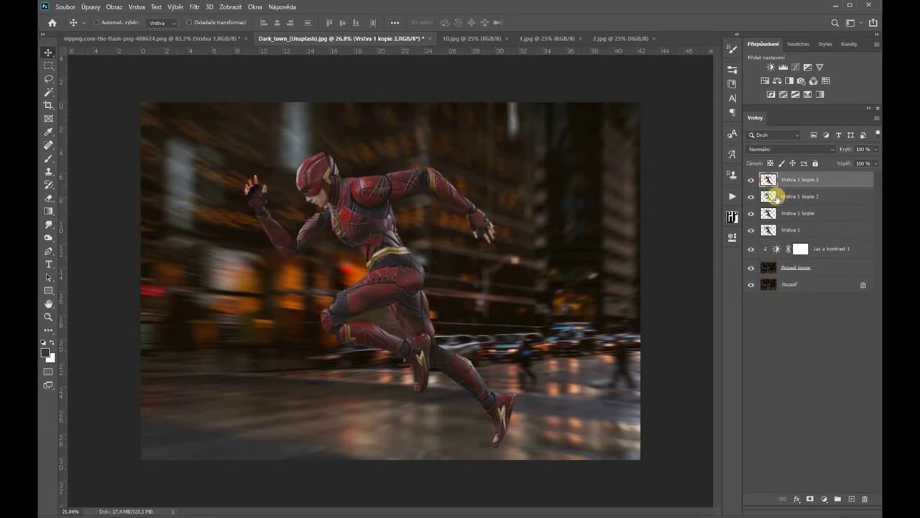
left_click(751, 180)
left_click(751, 179)
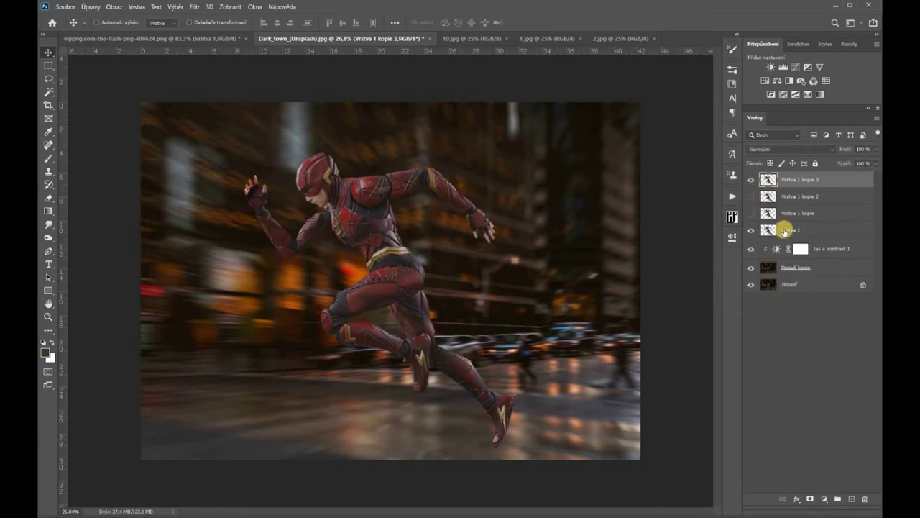
left_click(791, 230)
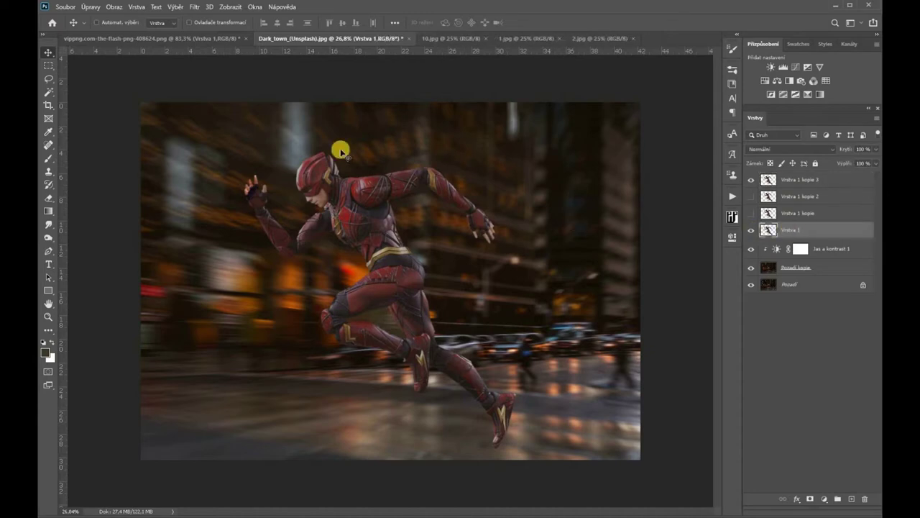
left_click(193, 7)
mouse_move(210, 130)
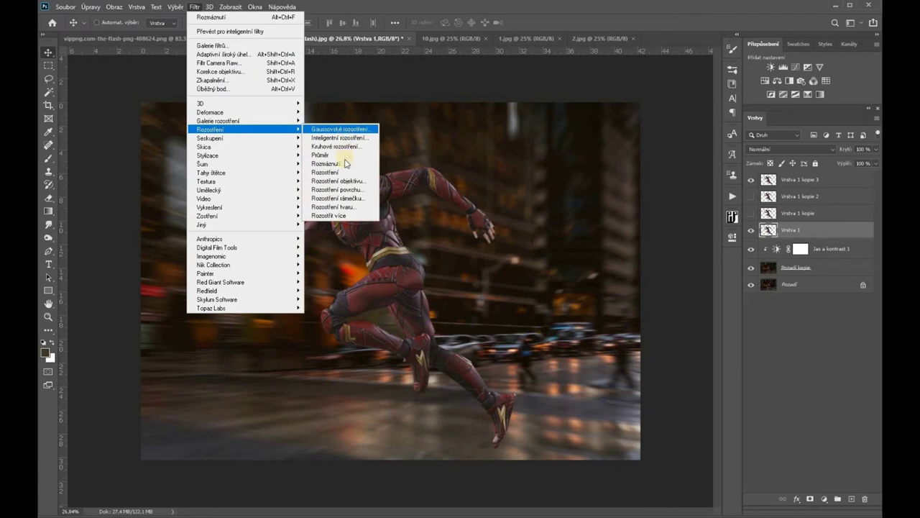
Step: Motion-blur Vrstva 1 by 75 px and shift it slightly right
left_click(345, 163)
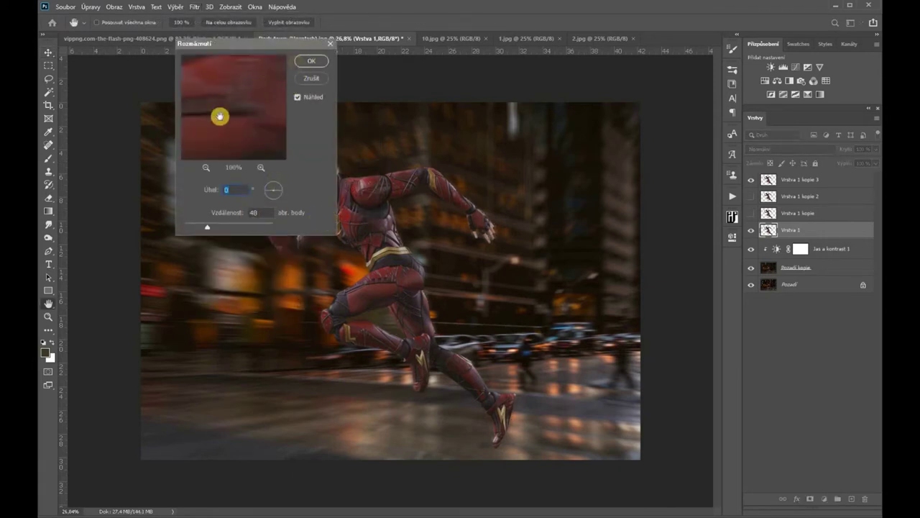
left_click(207, 167)
left_click(207, 167)
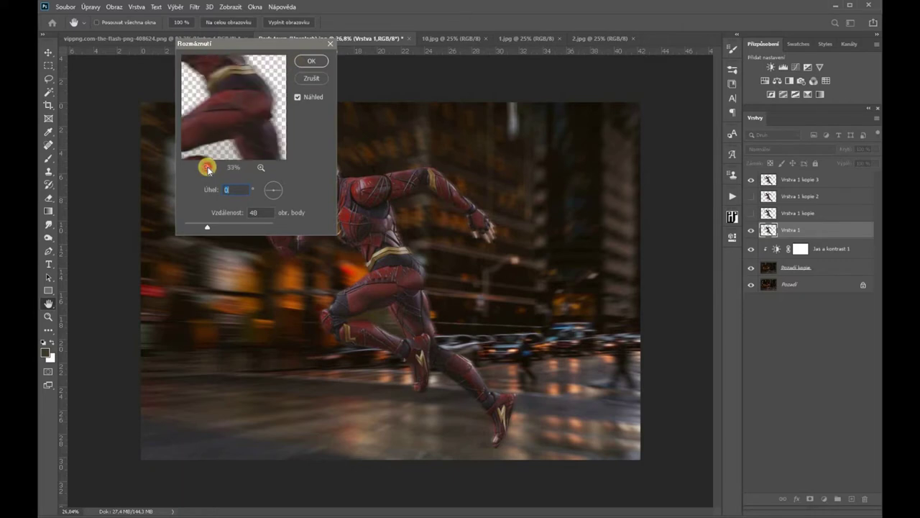
left_click(207, 167)
left_click(207, 168)
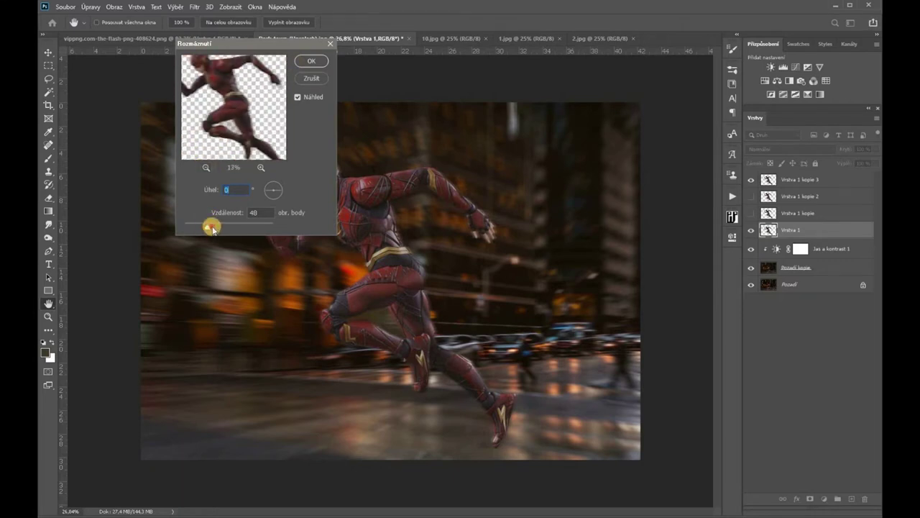
left_click(311, 59)
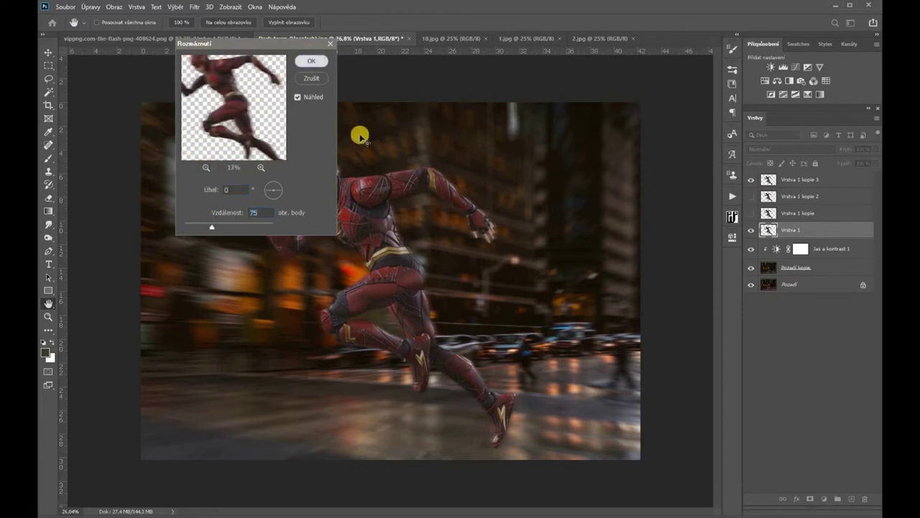
left_click_drag(377, 223, 385, 223)
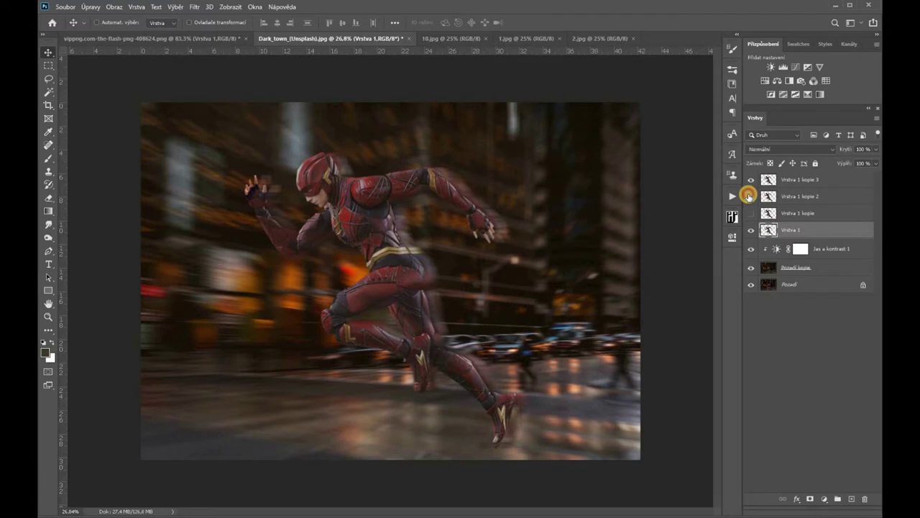
left_click(784, 198)
Step: Shift the Vrstva 1 kopie 2 and Vrstva 1 kopie ghosts to the right
left_click(194, 6)
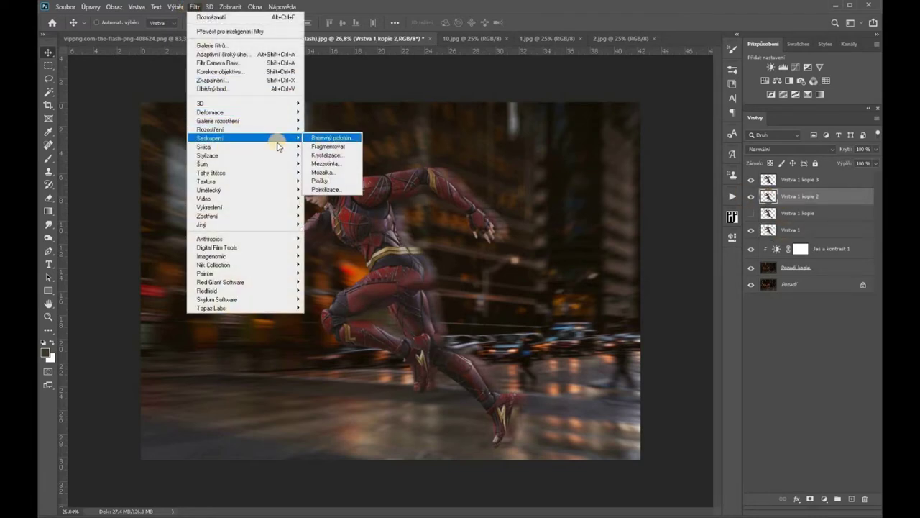
mouse_move(175, 7)
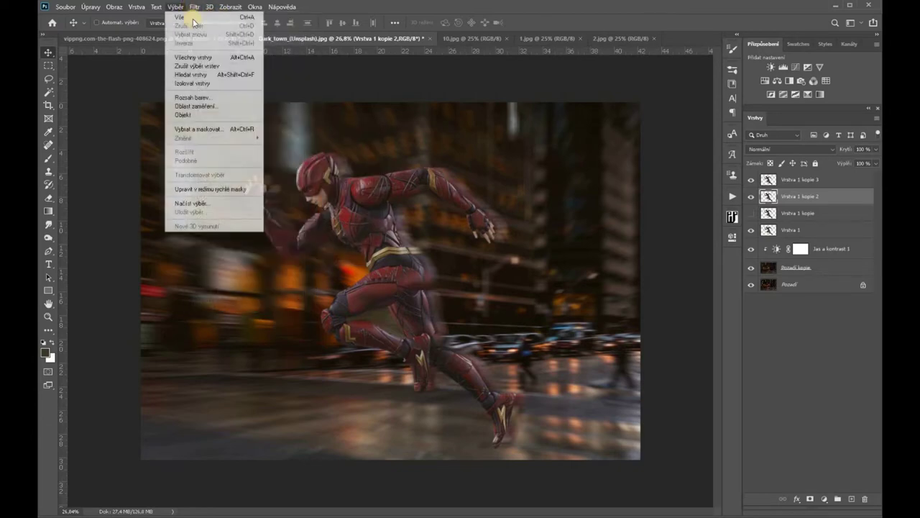
left_click(337, 190)
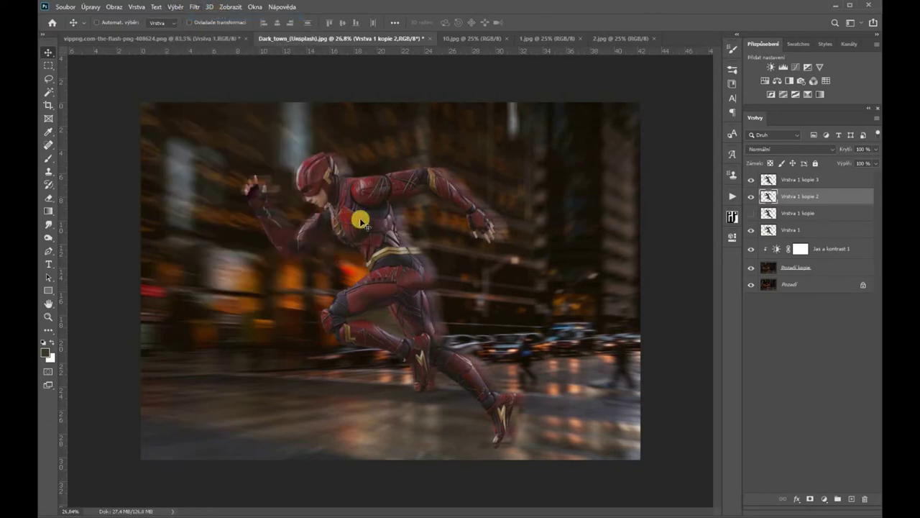
mouse_move(373, 219)
left_mouse_down()
mouse_move(388, 219)
mouse_move(359, 212)
left_mouse_up()
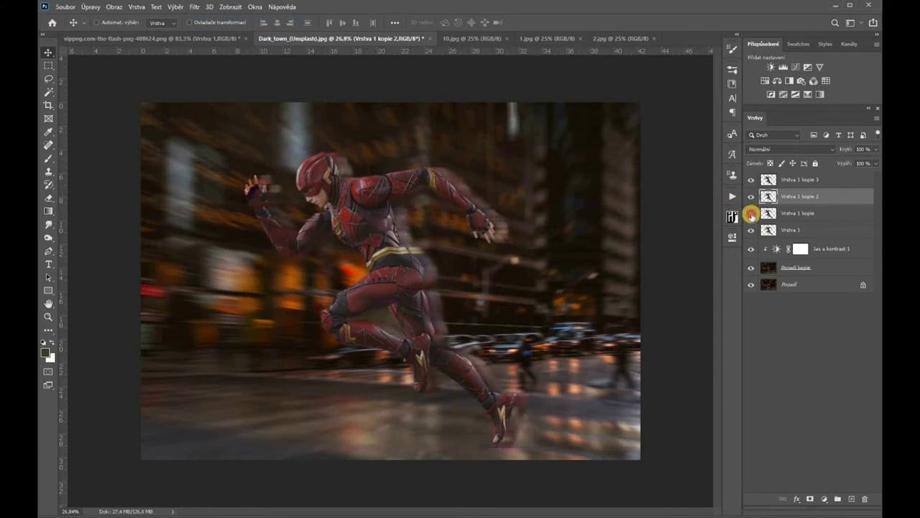
left_click(775, 215)
left_click(195, 7)
left_click(530, 189)
left_click_drag(434, 244, 460, 237)
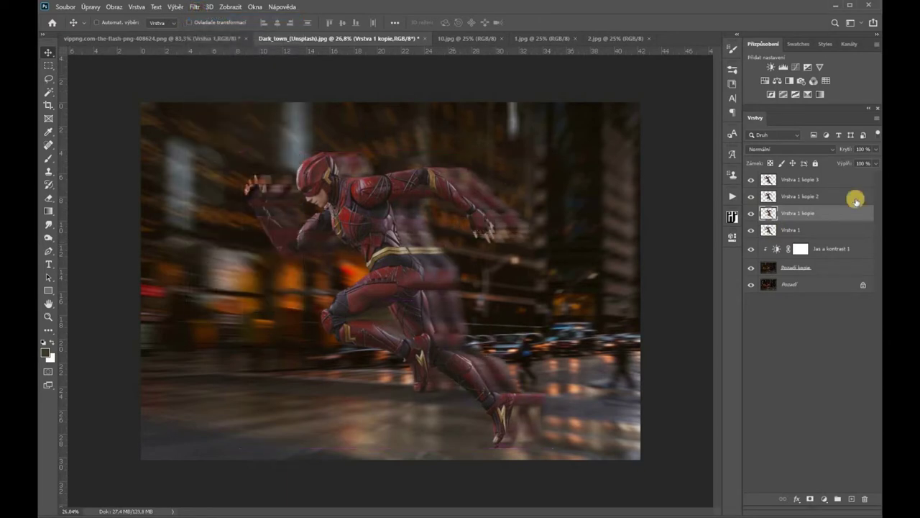
Step: Check the trail by toggling Vrstva 1 kopie 3, then nudge the sharp figure into place
left_click(770, 182)
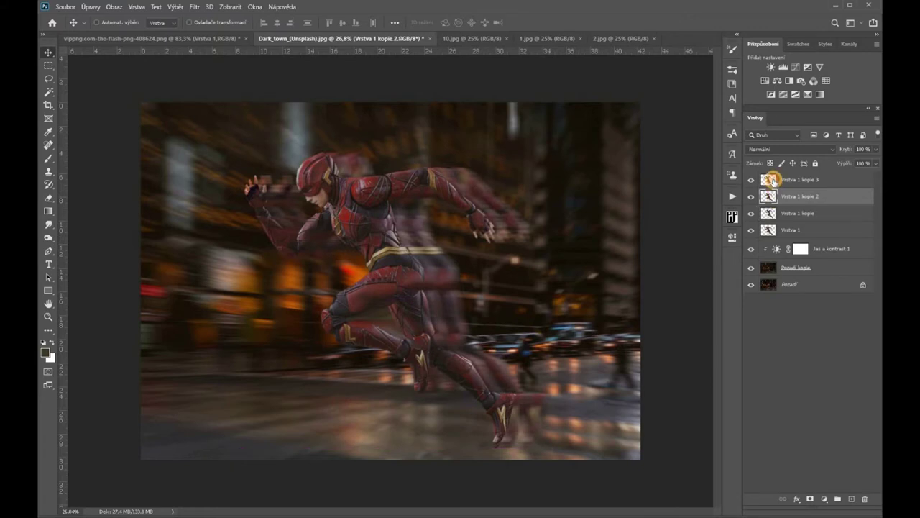
left_click(790, 195)
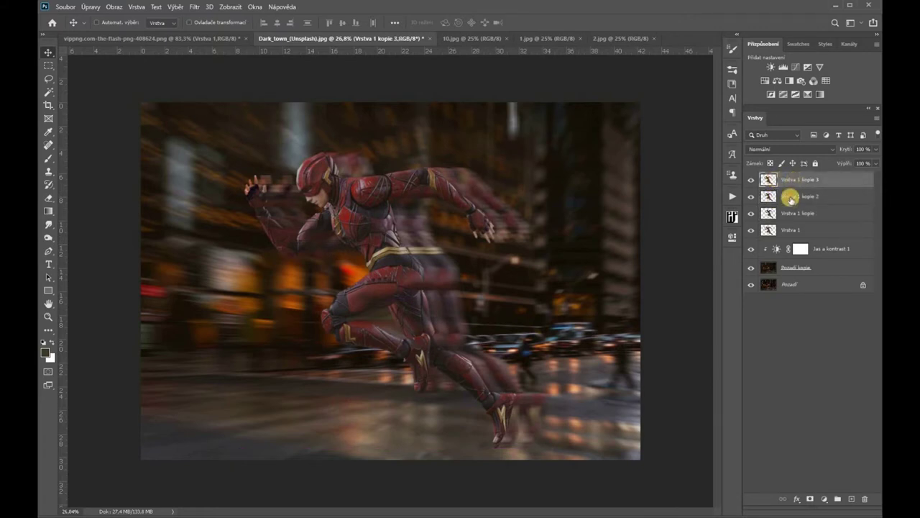
left_click(751, 179)
left_click(752, 180)
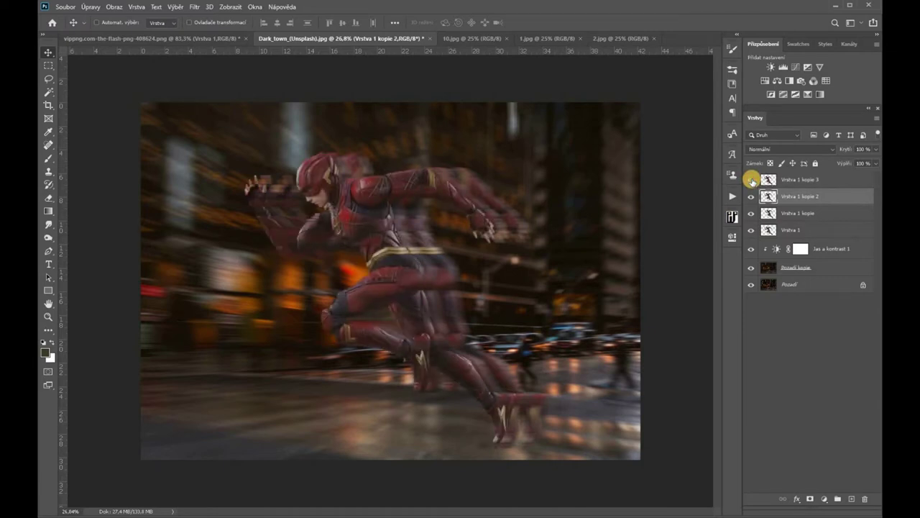
left_click(790, 180)
left_click_drag(353, 201, 342, 201)
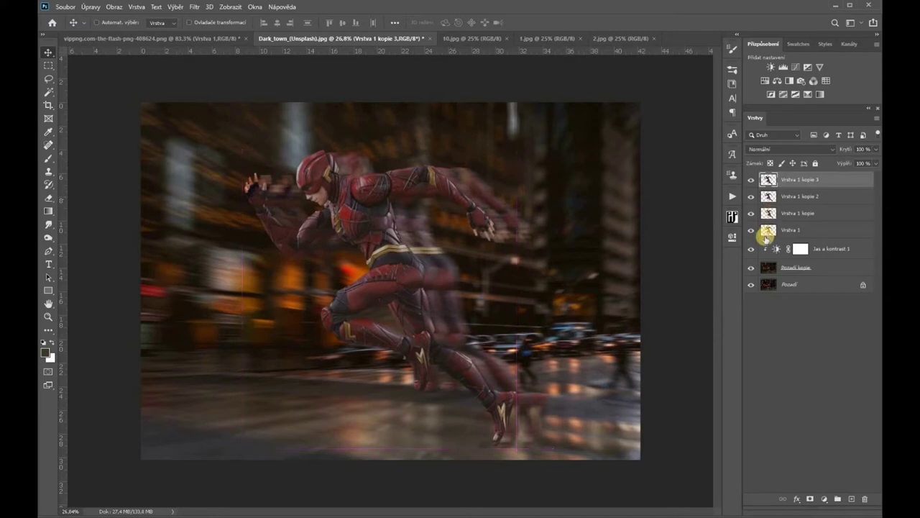
Step: Push kopie 2 about 1.21 cm, kopie further, and Vrstva 1 about 2.59 cm right
left_click(791, 195)
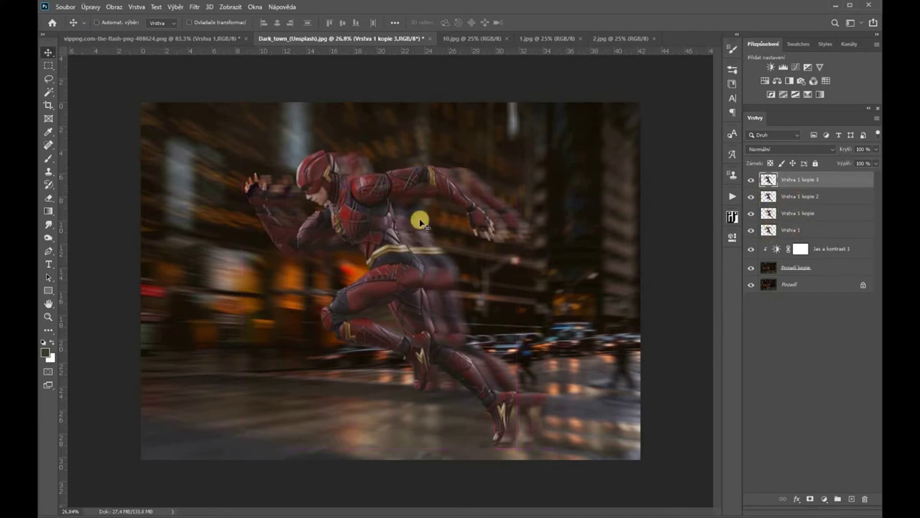
left_click_drag(416, 218, 430, 220)
left_click(791, 213)
left_click_drag(412, 215, 427, 216)
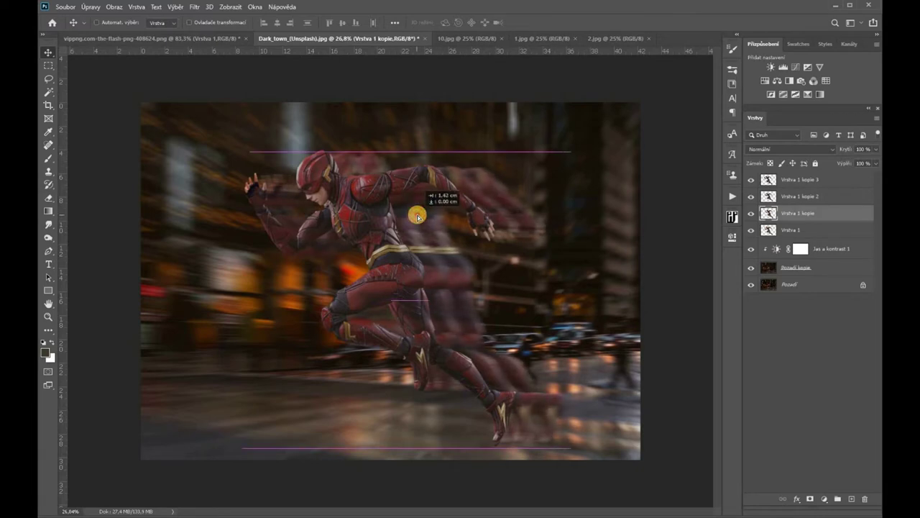
left_click(790, 231)
mouse_move(442, 227)
left_mouse_down()
mouse_move(500, 232)
mouse_move(489, 230)
left_mouse_up()
left_click(788, 233)
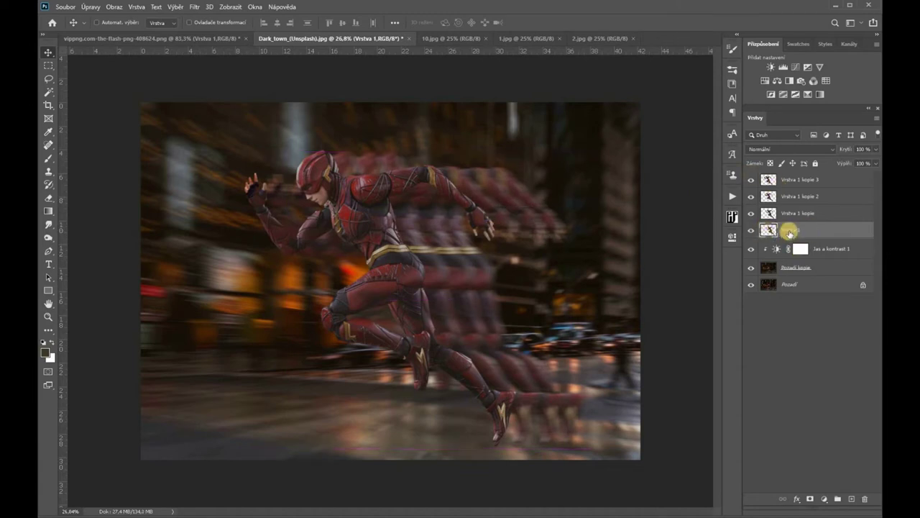
left_click(193, 8)
mouse_move(210, 129)
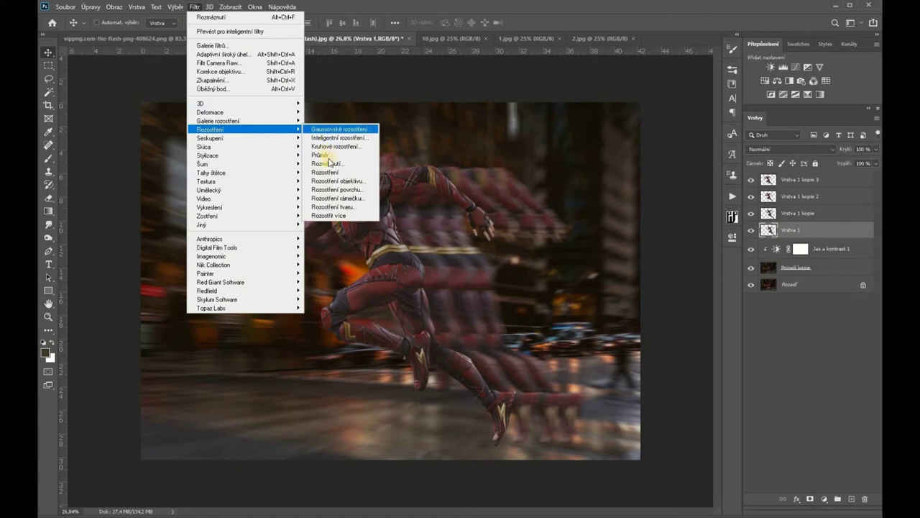
Step: Apply a roughly 180 px motion blur to Vrstva 1 and Vrstva 1 kopie
left_click(325, 163)
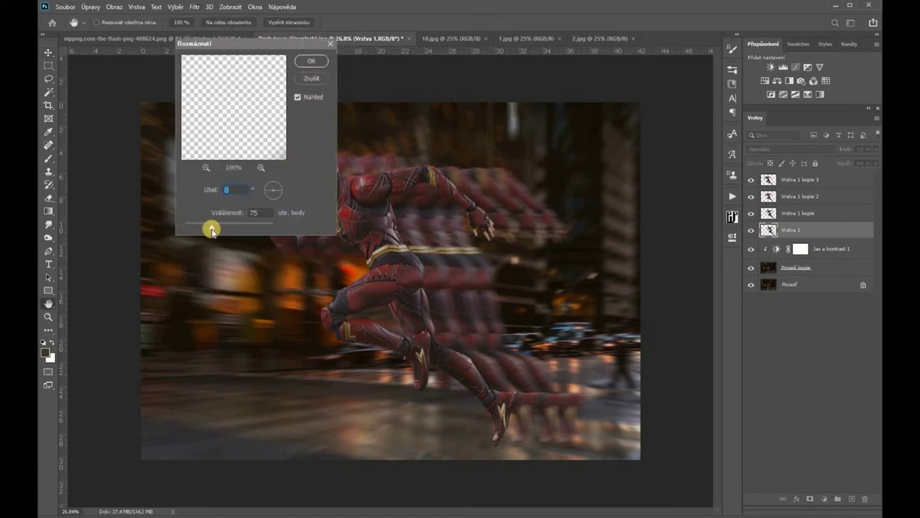
left_click_drag(227, 227, 228, 227)
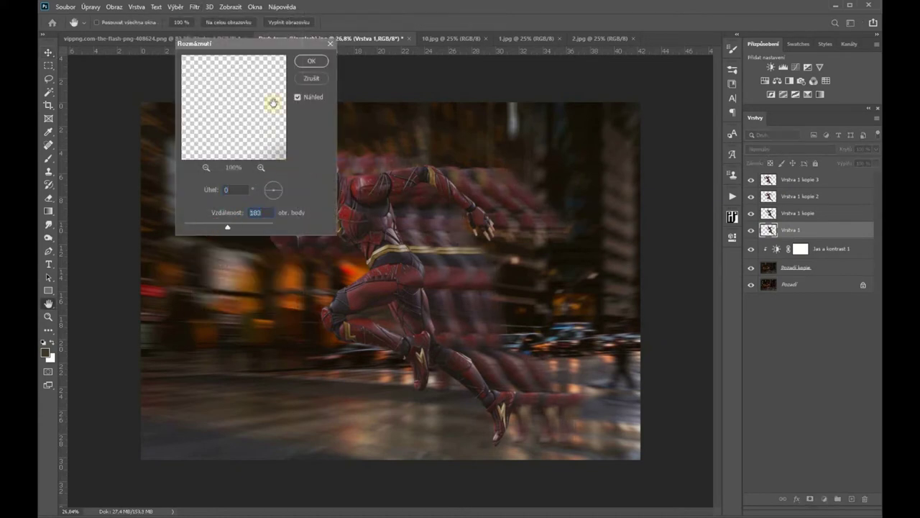
left_click(312, 61)
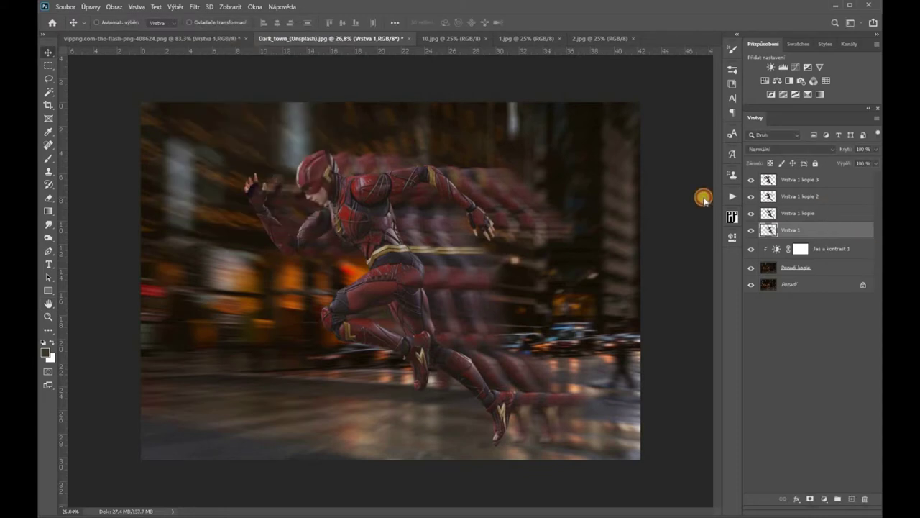
key("alt+bracketright")
left_click(193, 6)
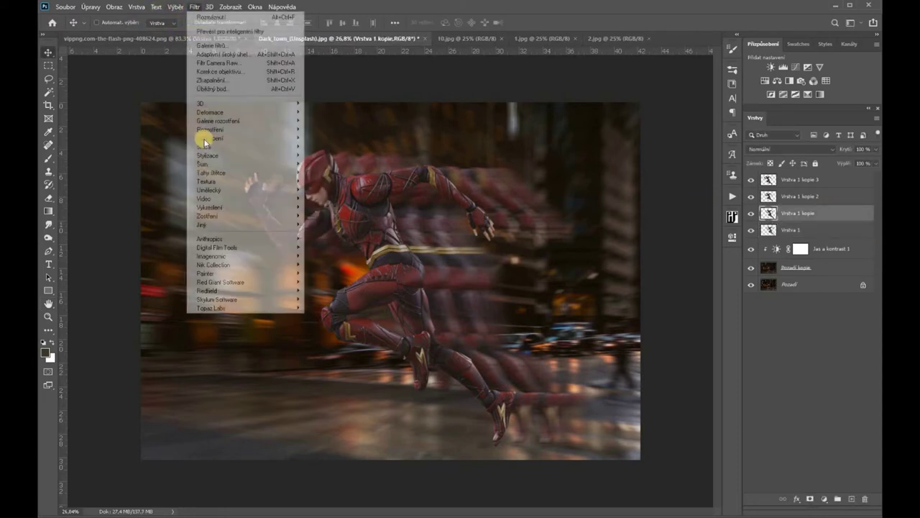
mouse_move(210, 129)
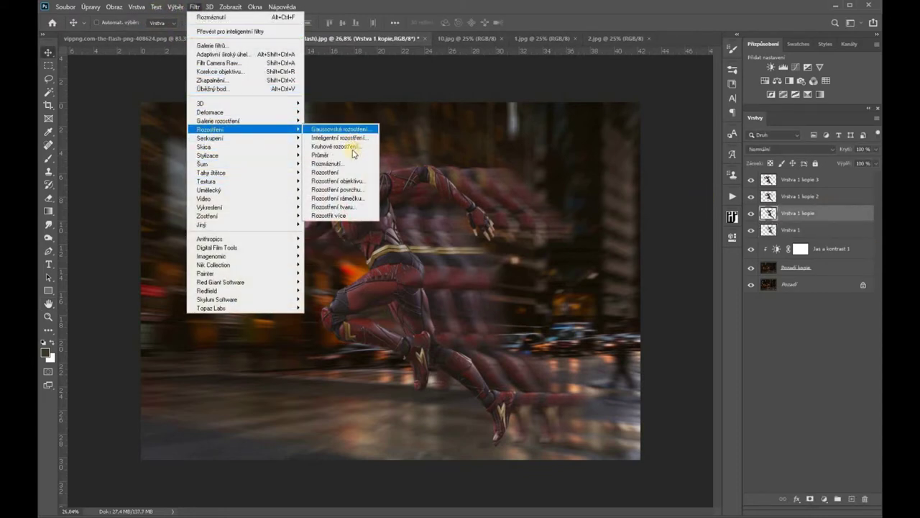
left_click(325, 163)
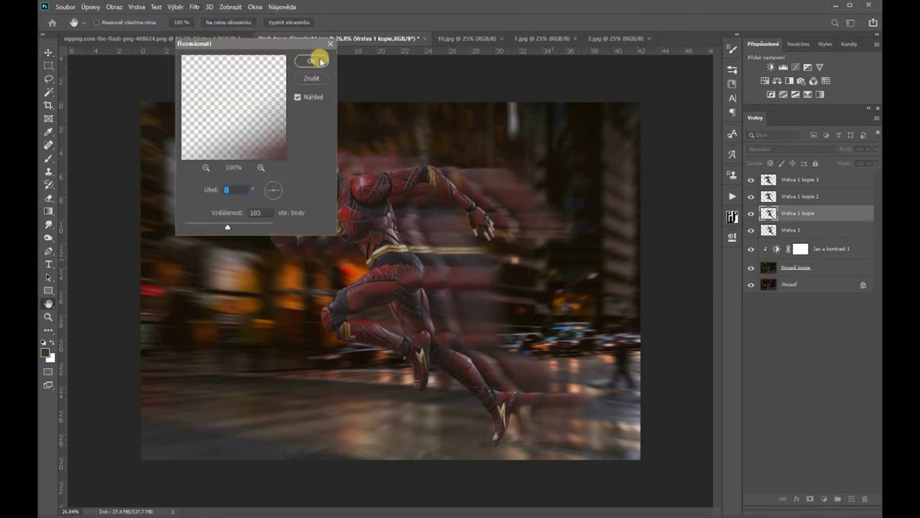
left_click(311, 60)
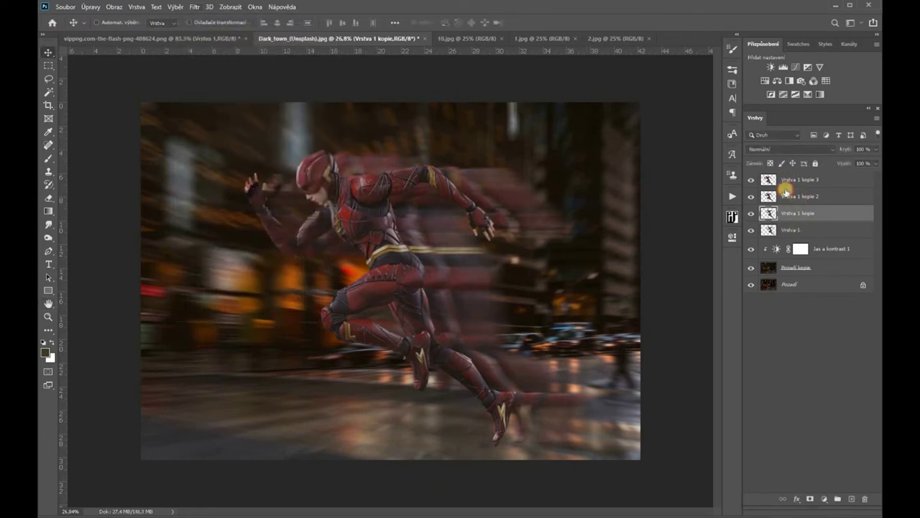
Step: Select Vrstva 1 kopie 2, dismiss the filters list, undo the last change and select kopie 3
left_click(790, 196)
left_click(194, 7)
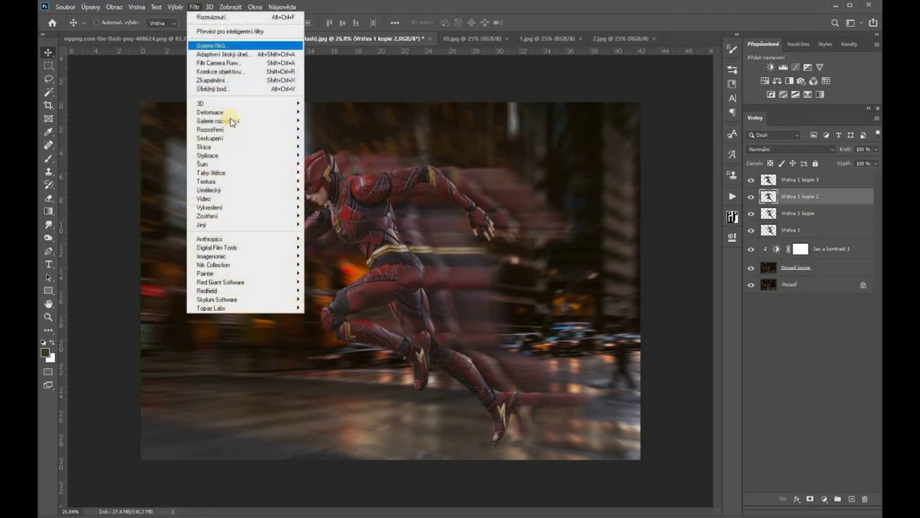
left_click(799, 268)
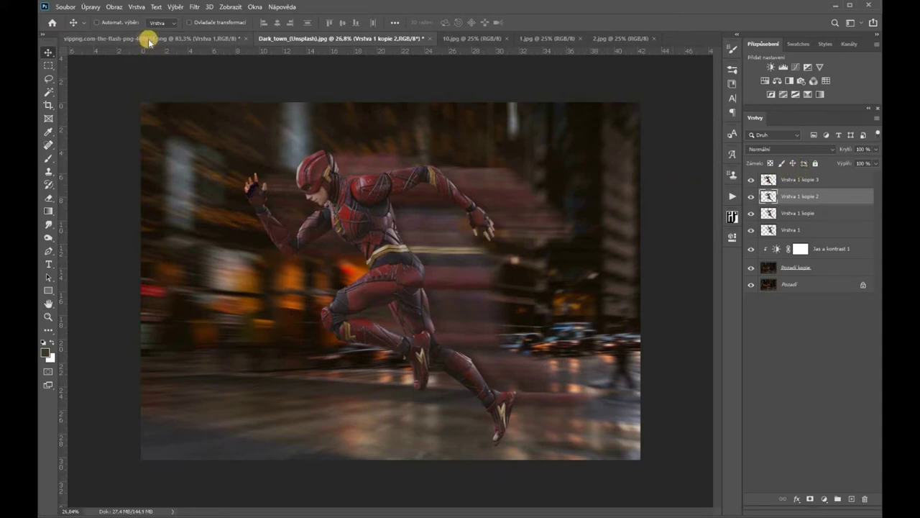
key("ctrl+z")
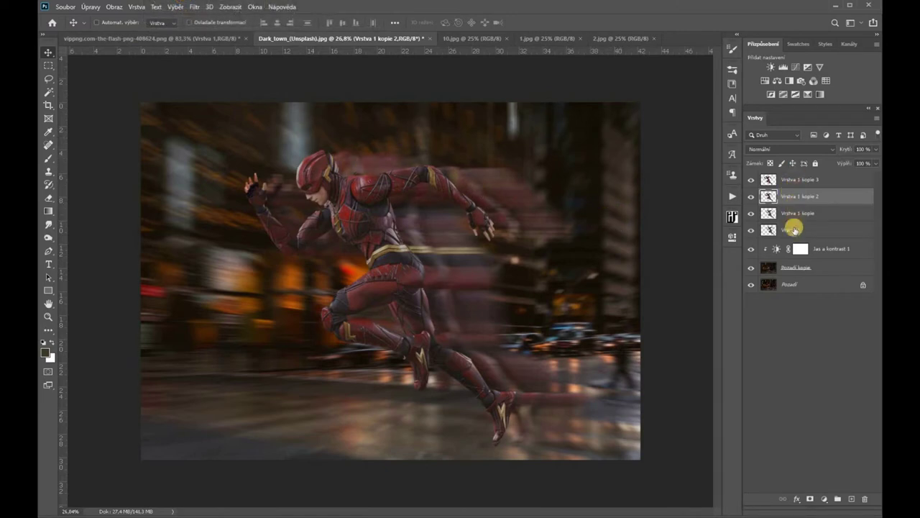
left_click(800, 179)
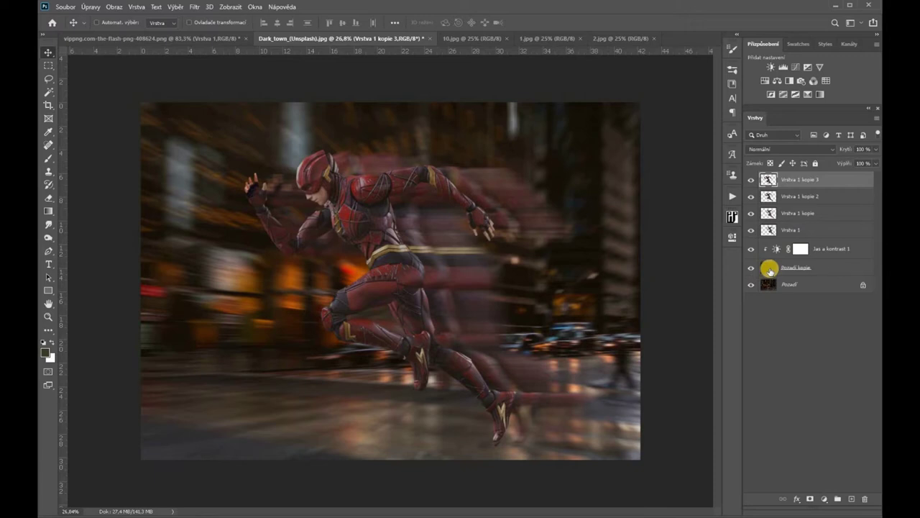
Step: Add a Hue/Saturation adjustment above Pozadí kopie with Hue set to −180
left_click(770, 269)
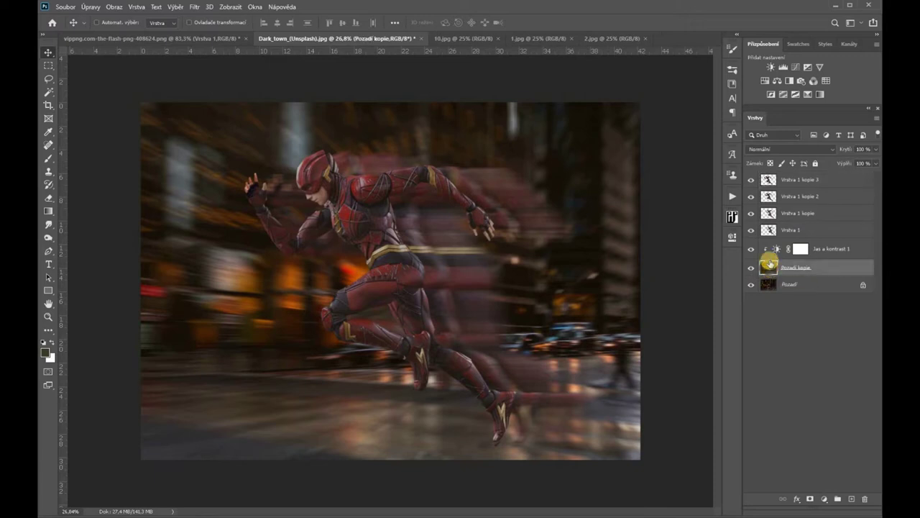
left_click(765, 80)
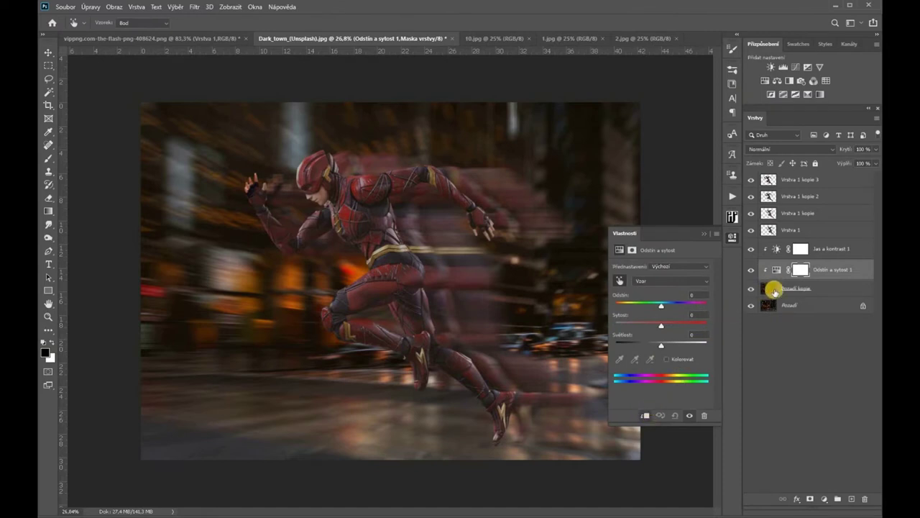
mouse_move(662, 306)
left_mouse_down()
mouse_move(586, 295)
mouse_move(748, 291)
mouse_move(567, 282)
left_mouse_up()
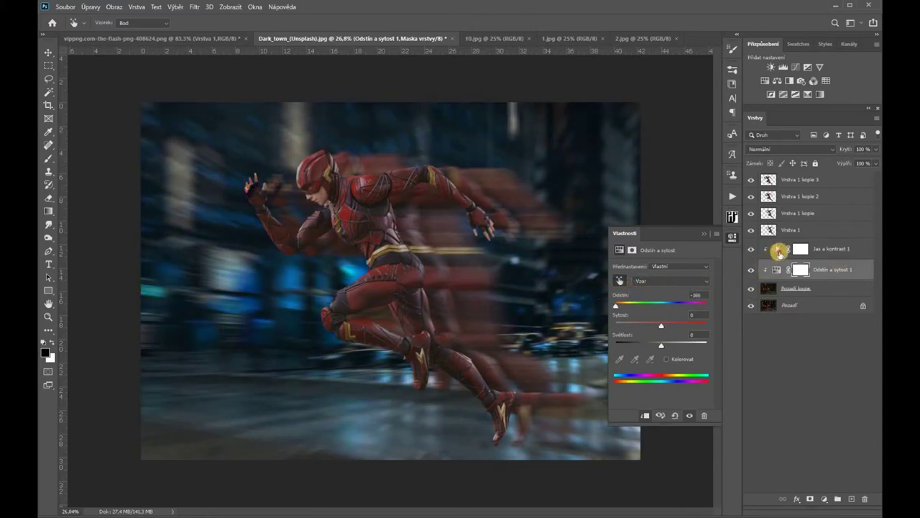
Step: Raise the Jas a kontrast 1 brightness to 100
left_click(779, 253)
left_click_drag(687, 293, 695, 295)
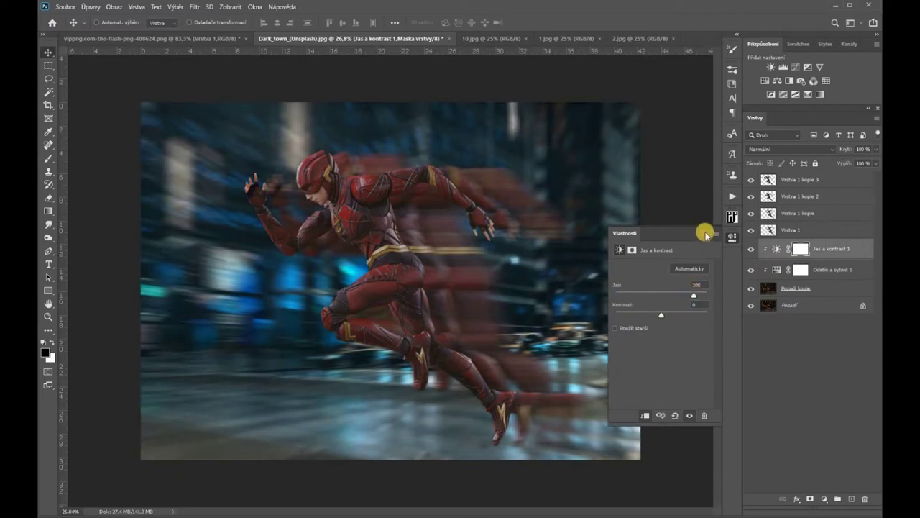
left_click(706, 234)
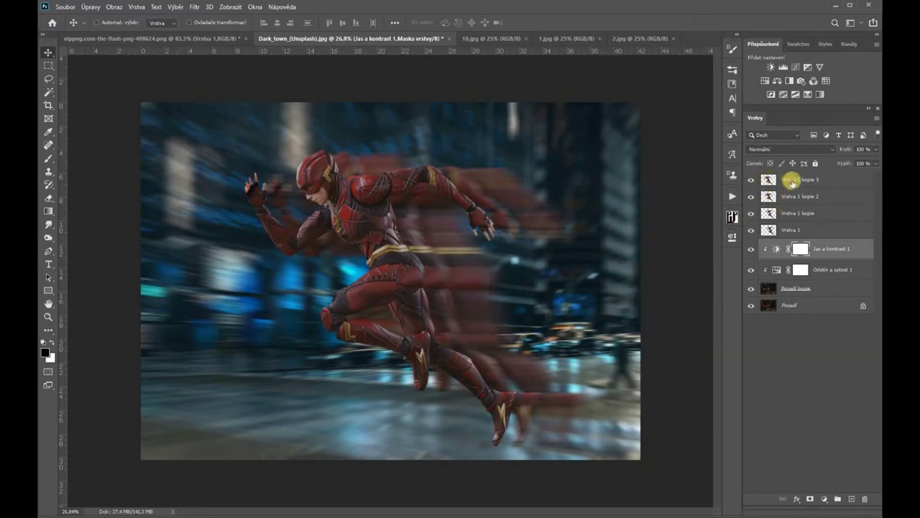
left_click(791, 181)
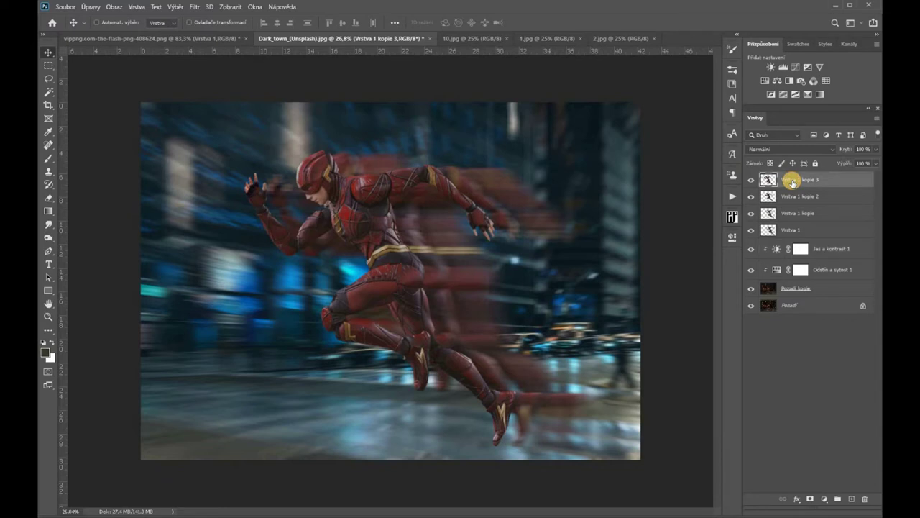
Step: Duplicate the top runner layer as a new layer named 'tien'
right_click(791, 182)
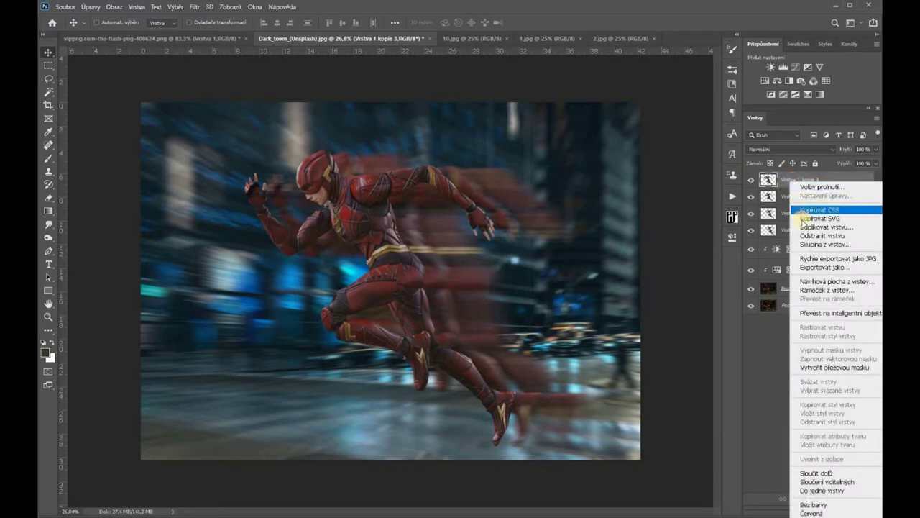
left_click(806, 227)
type("tien")
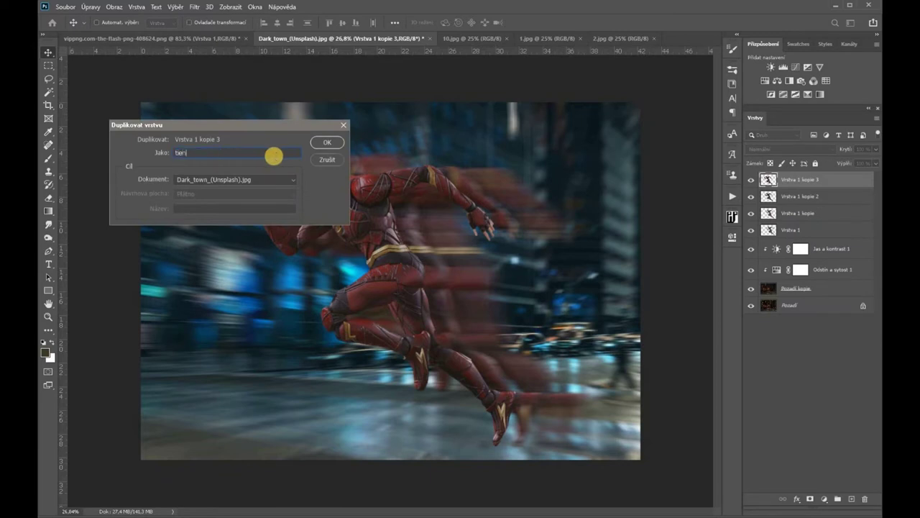
left_click(331, 143)
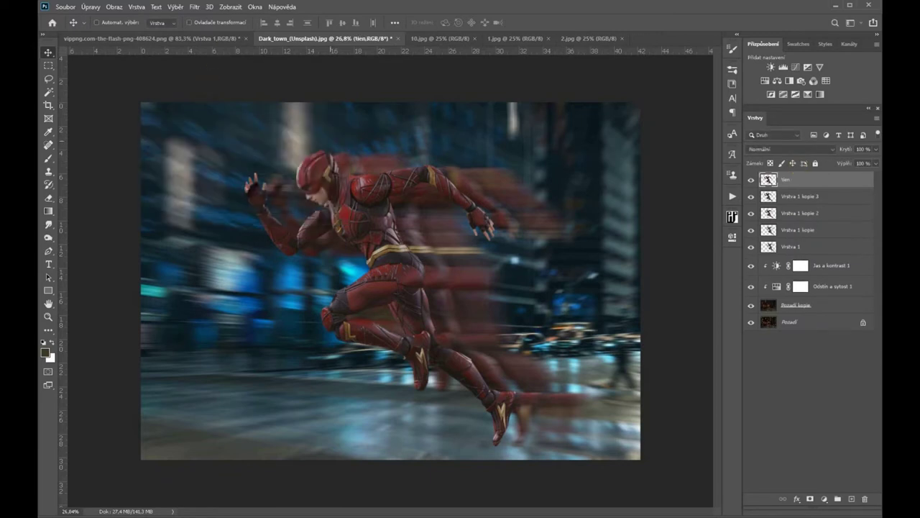
Step: Flip the tien copy upside down and lay it along the street beneath the runner's feet
key("ctrl+t")
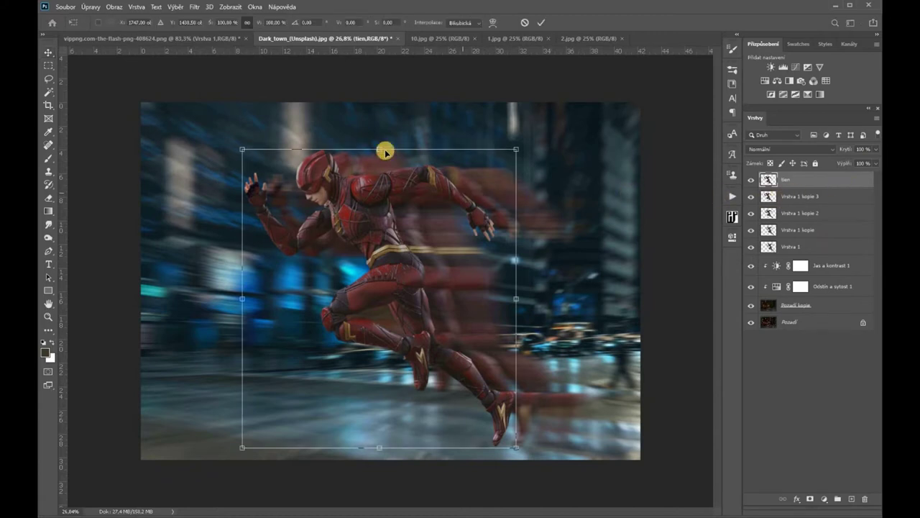
left_click_drag(377, 163, 417, 506)
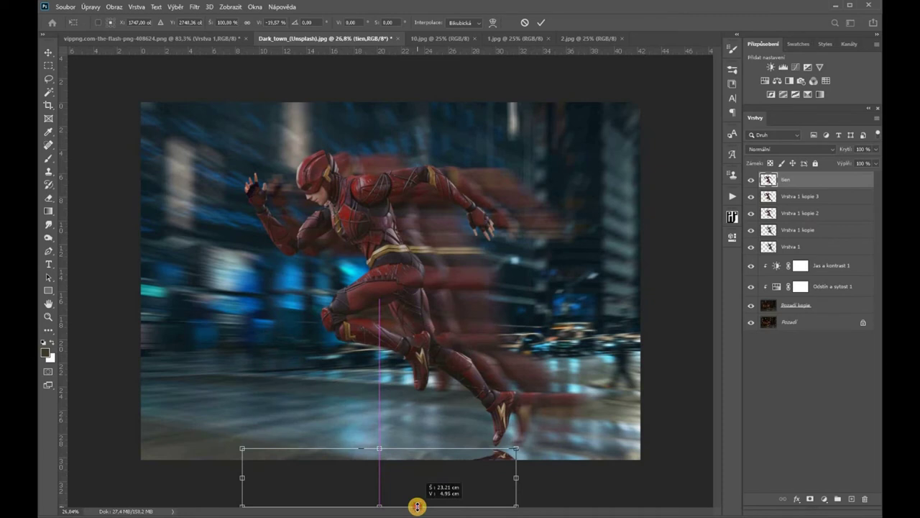
left_click_drag(423, 478, 422, 467)
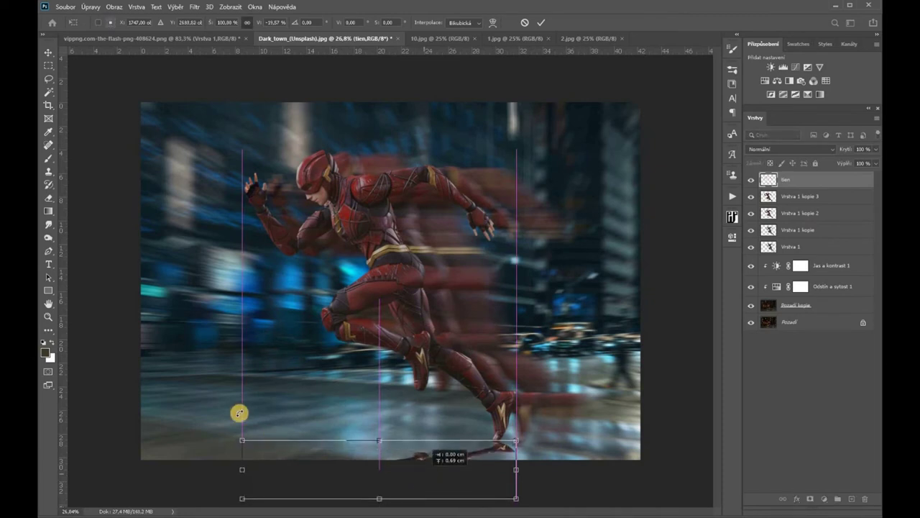
left_click_drag(240, 418, 246, 402)
left_click_drag(384, 483, 371, 458)
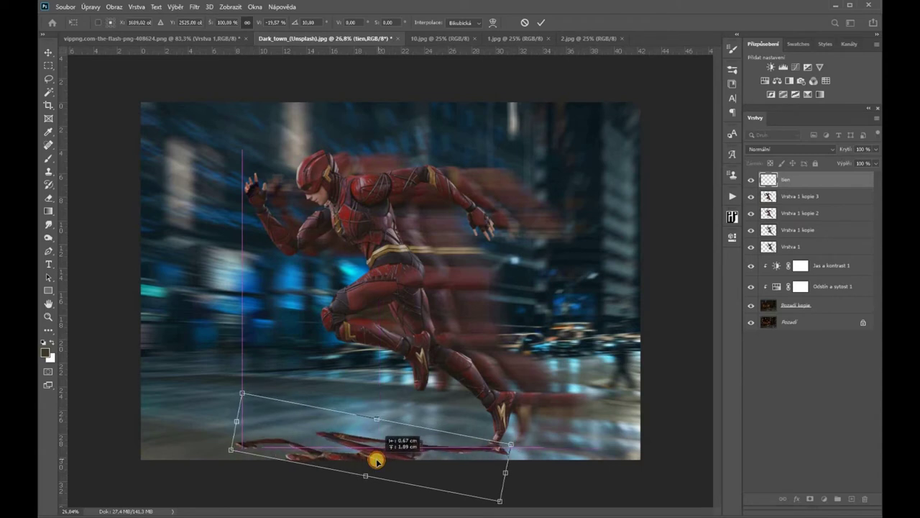
key("Return")
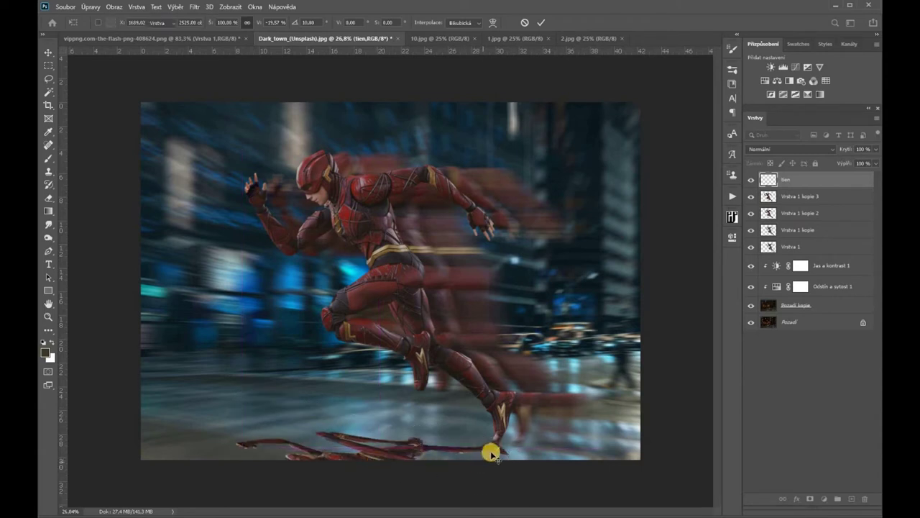
left_click_drag(491, 453, 494, 460)
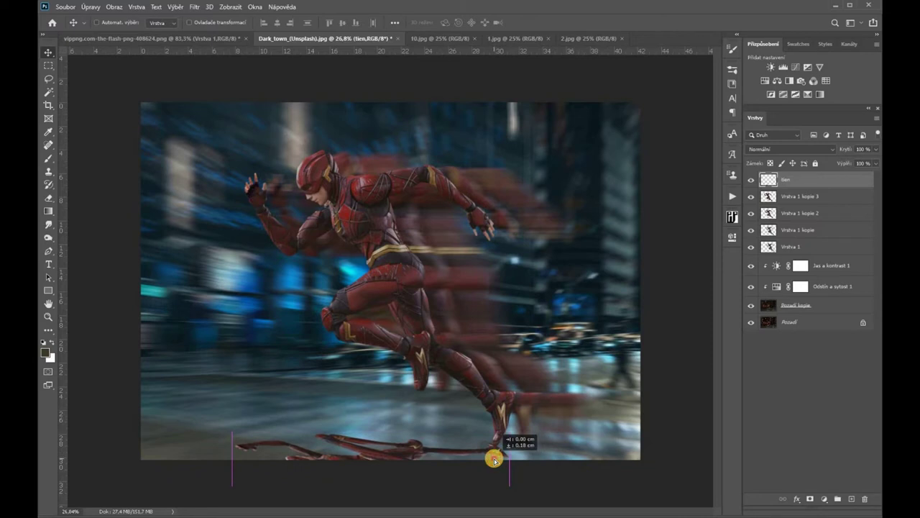
left_click_drag(495, 457, 494, 459)
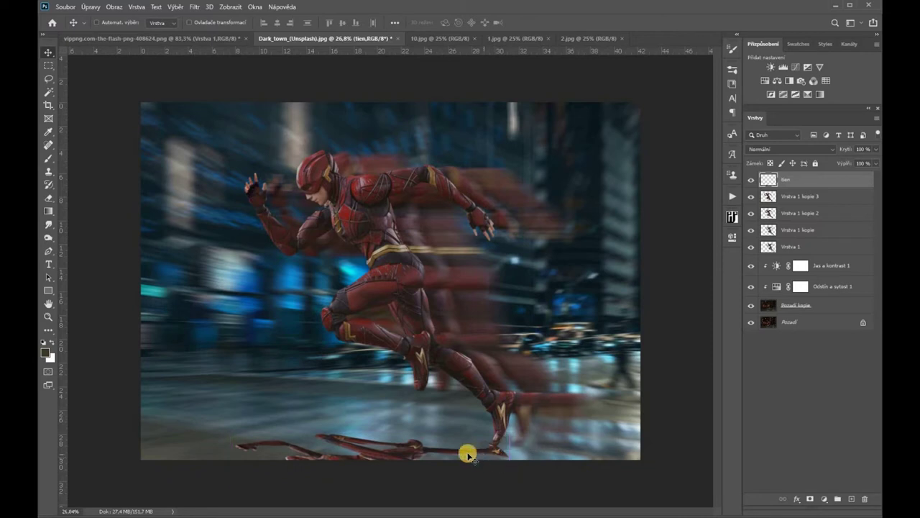
double_click(831, 181)
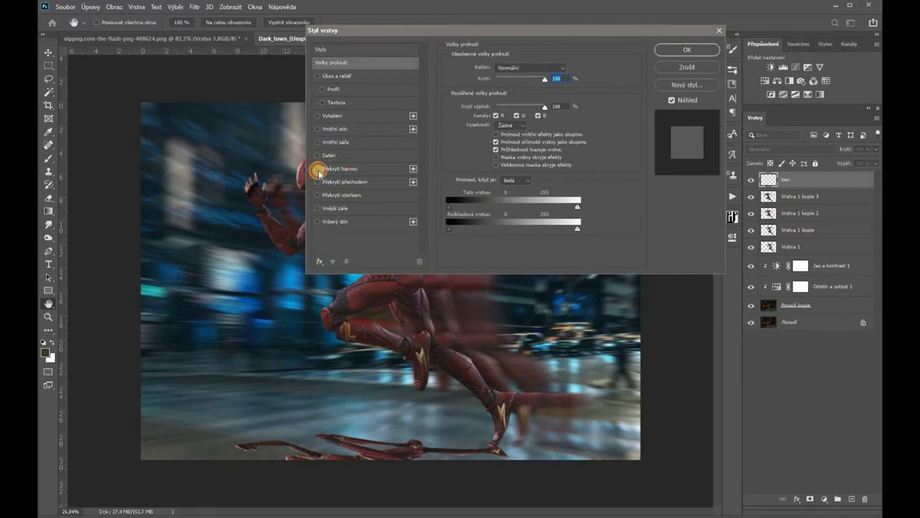
Step: Fill the tien copy with a black Color Overlay and apply a 16,6 Gaussian blur
left_click(319, 168)
left_click(679, 51)
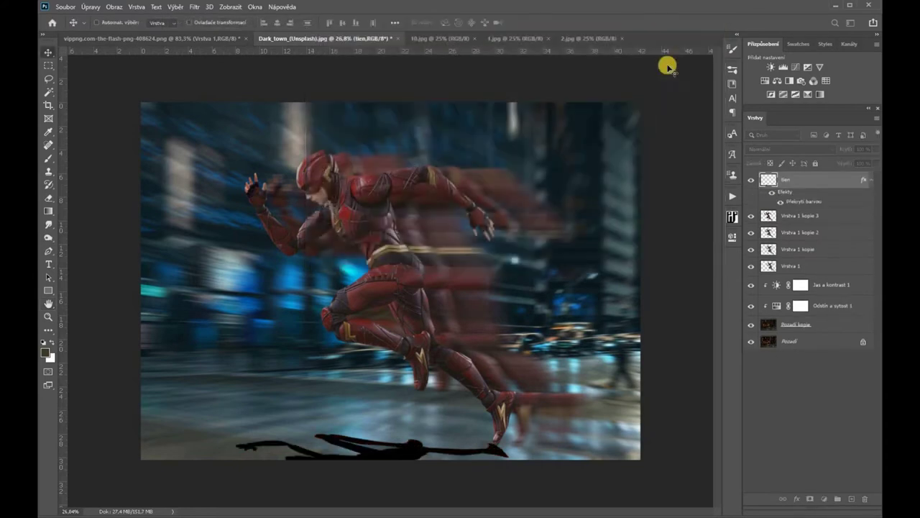
left_click(194, 7)
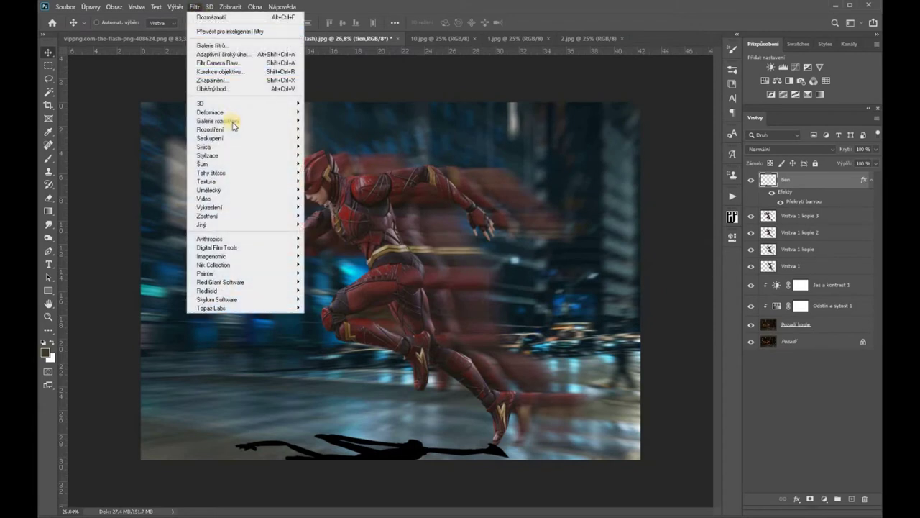
mouse_move(216, 129)
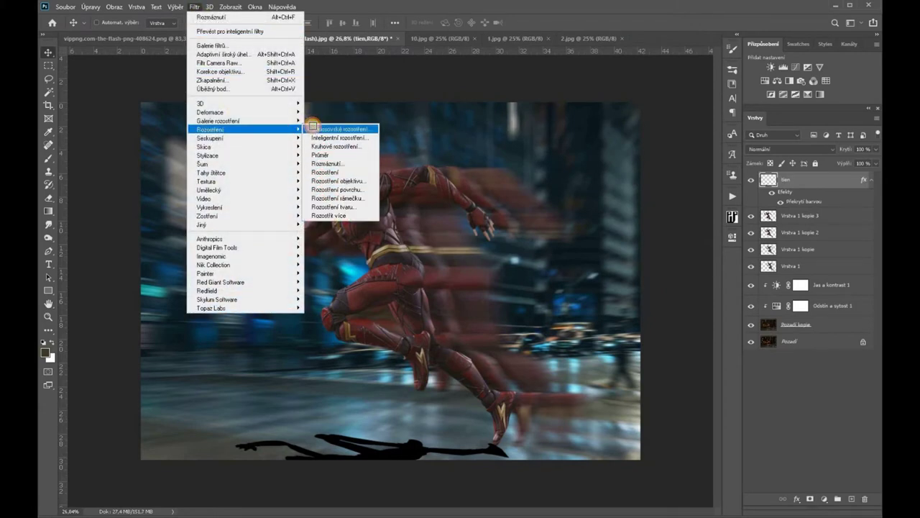
left_click(313, 128)
left_click_drag(404, 202, 407, 202)
left_click(491, 62)
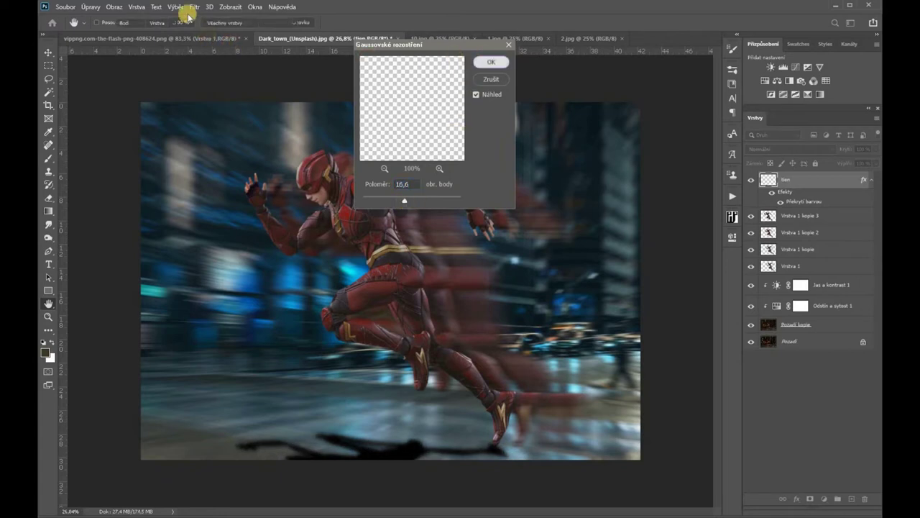
Step: Add a motion blur to the shadow, shift it sideways, and lower opacity to 57%
left_click(193, 7)
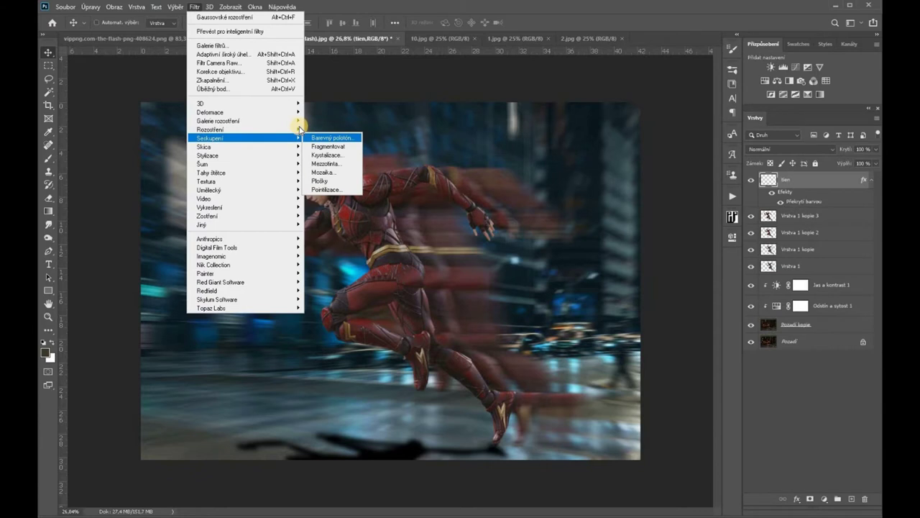
mouse_move(210, 129)
left_click(323, 163)
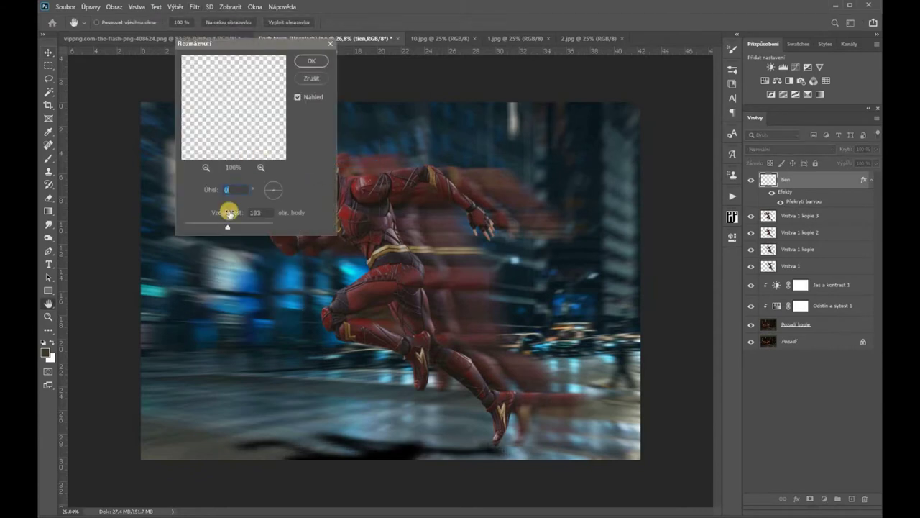
left_click(312, 60)
left_click_drag(437, 449, 443, 453)
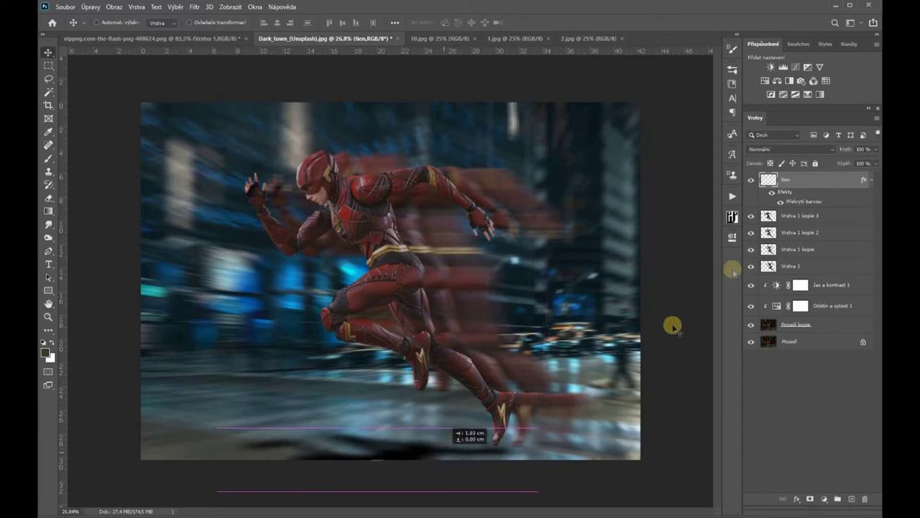
left_click(874, 150)
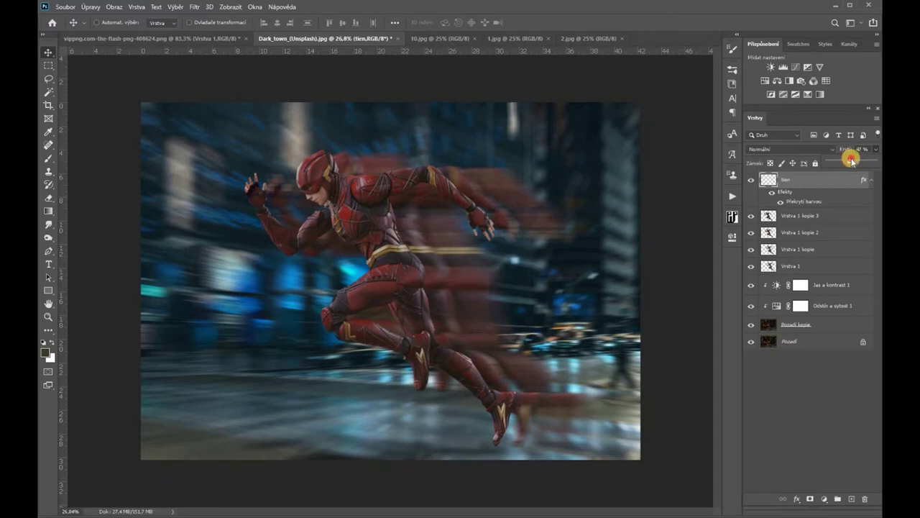
left_click_drag(851, 159, 854, 160)
left_click_drag(426, 449, 422, 444)
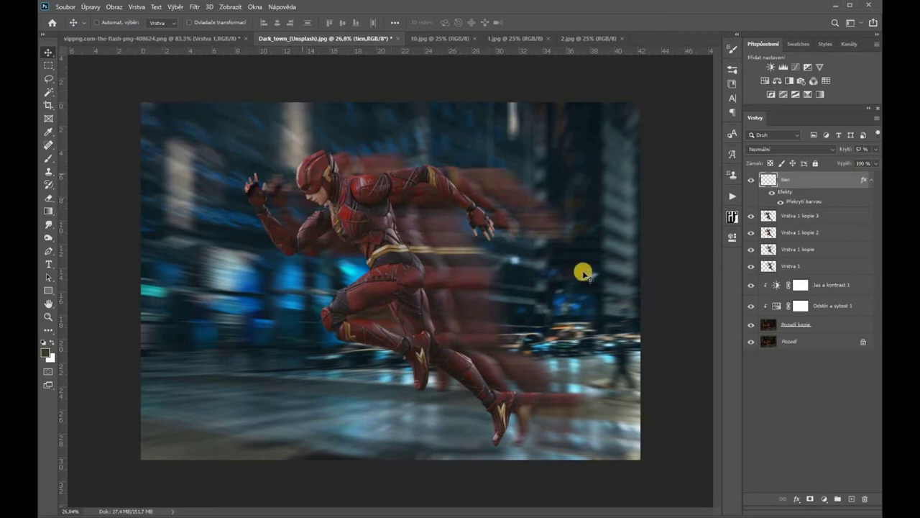
Step: Move the shadow toward the image bottom, add a new layer, and pick a ~243 px soft brush
left_click_drag(423, 439, 474, 480)
left_click(851, 499)
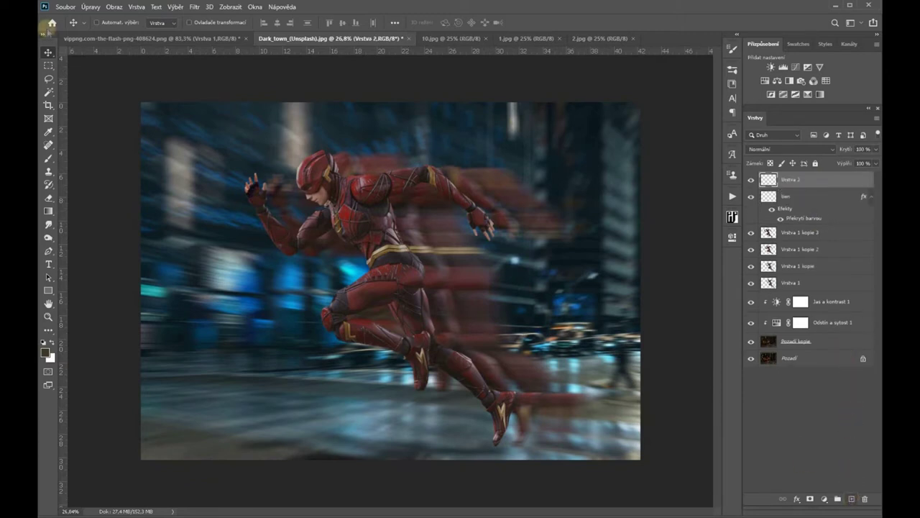
left_click(50, 157)
left_click(111, 23)
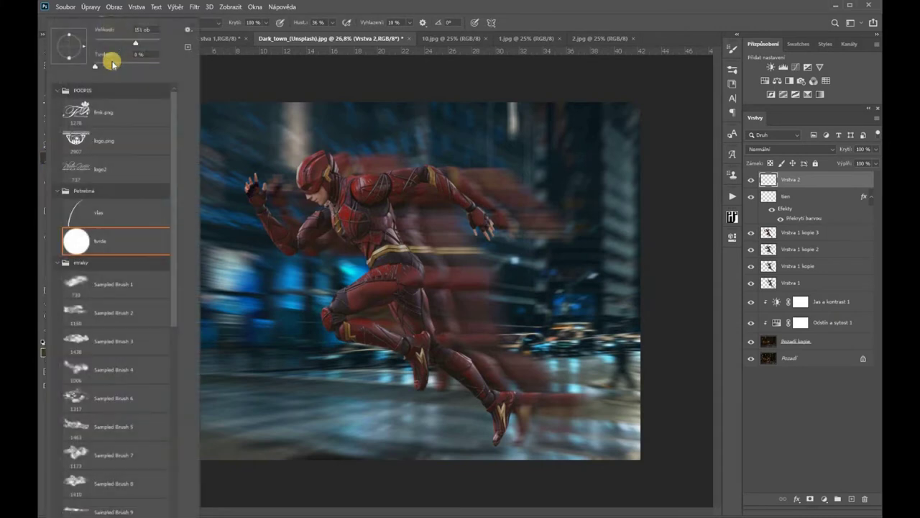
left_click_drag(141, 43, 293, 169)
left_click(523, 20)
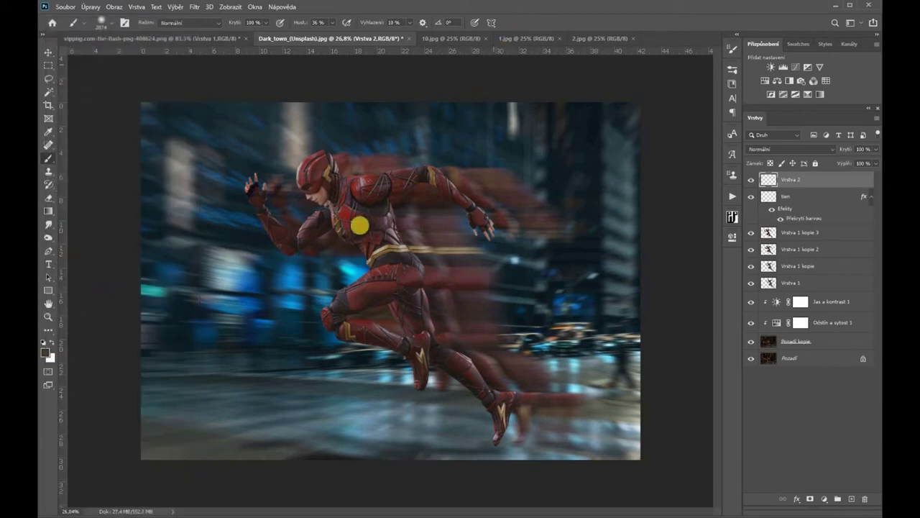
key("bracketleft")
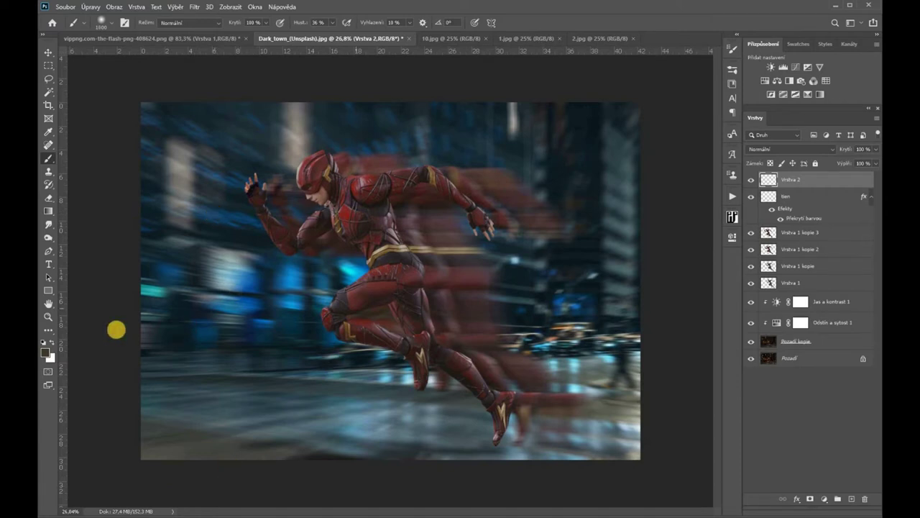
Step: Paint pale-yellow glow into the upper-left, top-right and lower-right corners
left_click(46, 353)
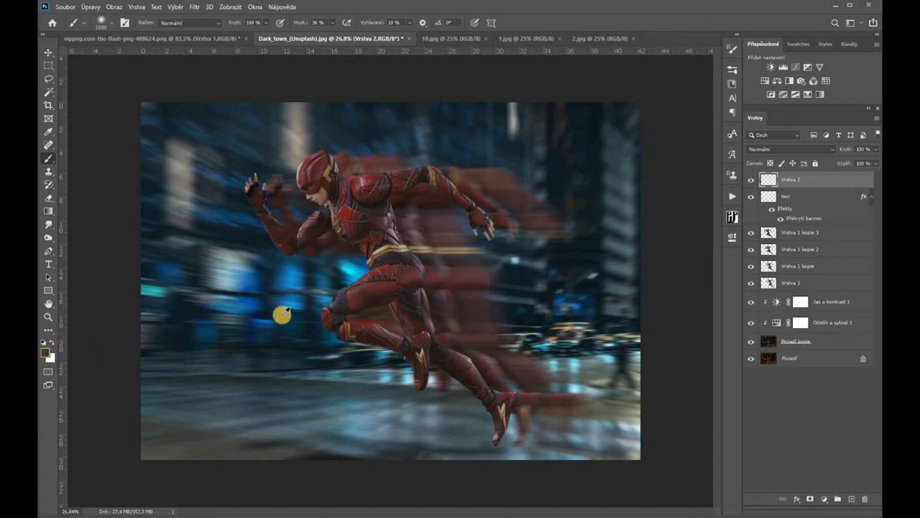
left_click(662, 342)
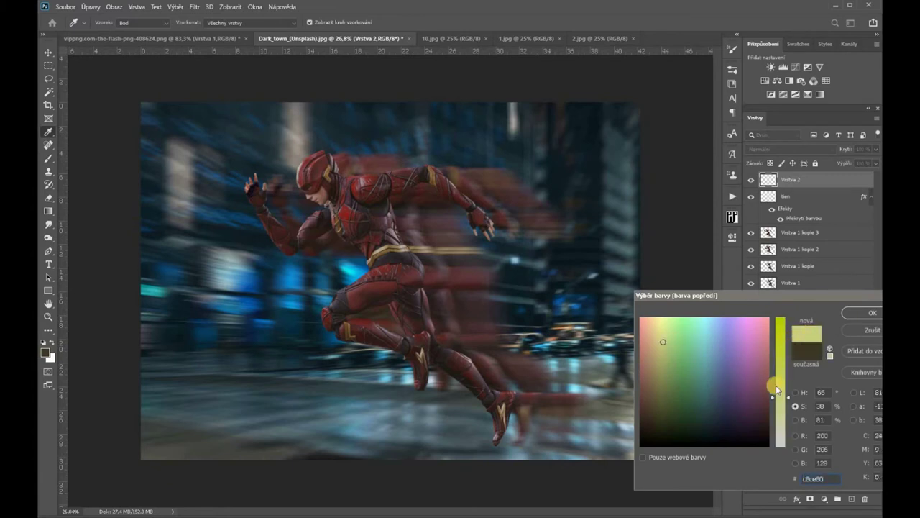
left_click(776, 386)
left_click_drag(654, 334, 673, 334)
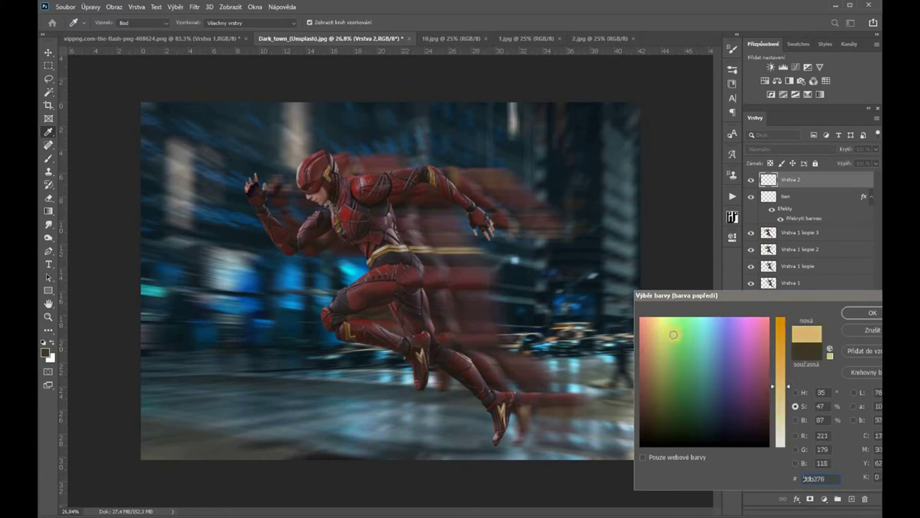
left_click(672, 333)
left_click(854, 313)
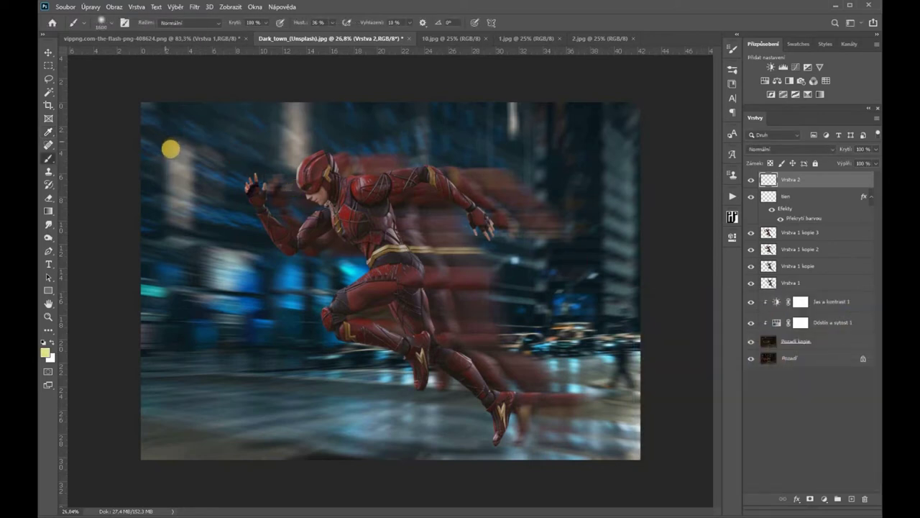
left_click(170, 149)
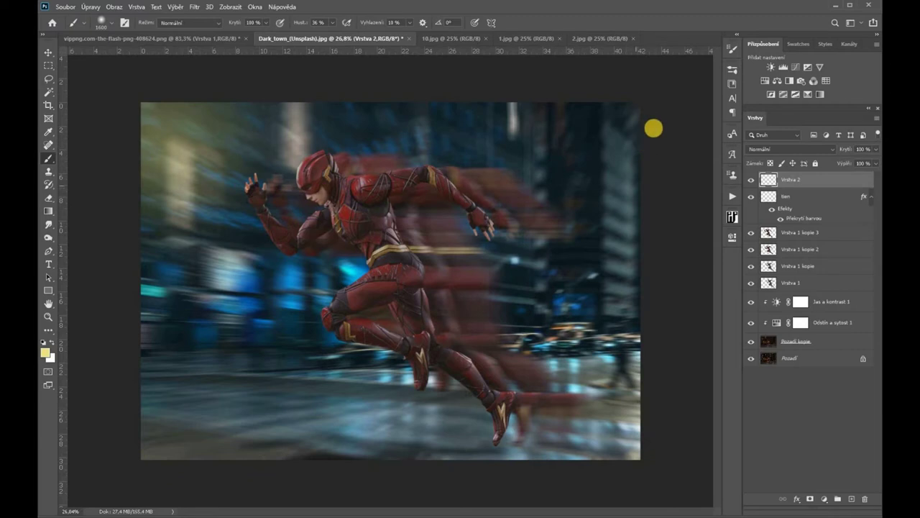
left_click(649, 144)
left_click(615, 434)
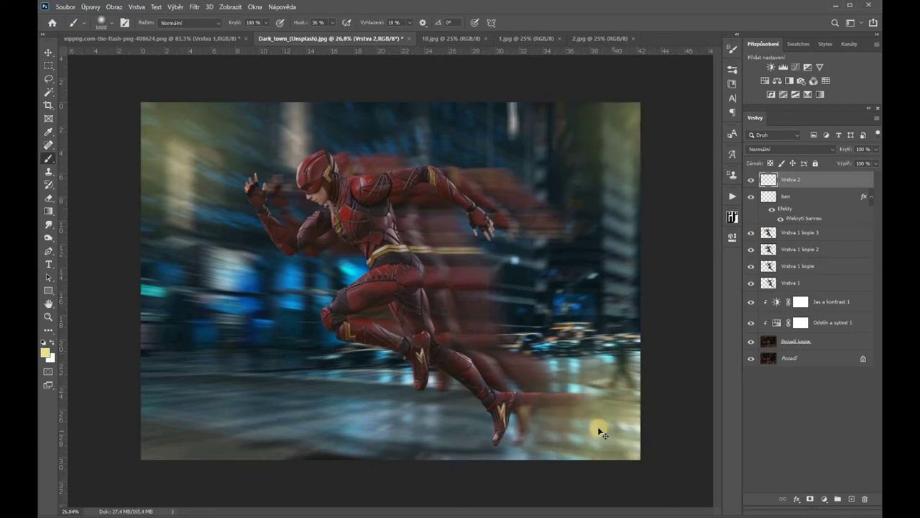
Step: Enlarge the glow layer slightly and set its blend mode to Závoj
key("ctrl+t")
left_click_drag(639, 102, 606, 153)
key("Return")
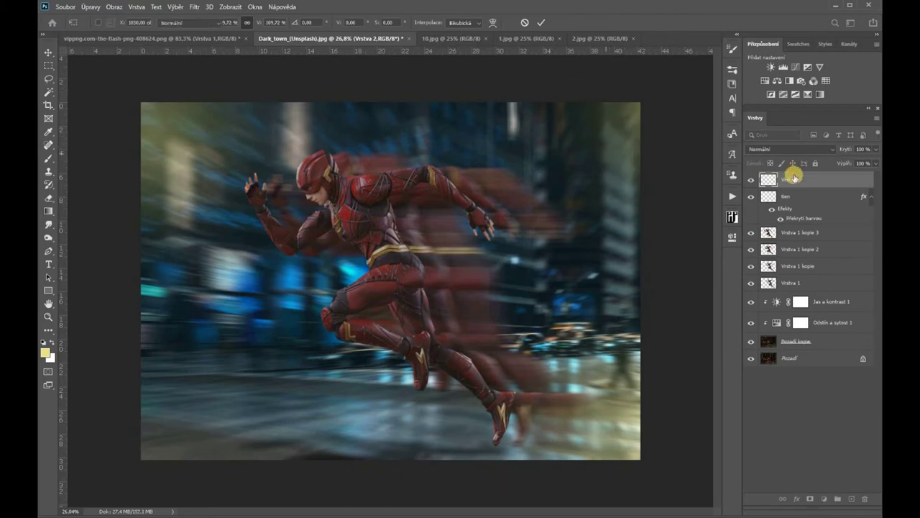
key("b")
left_click(774, 149)
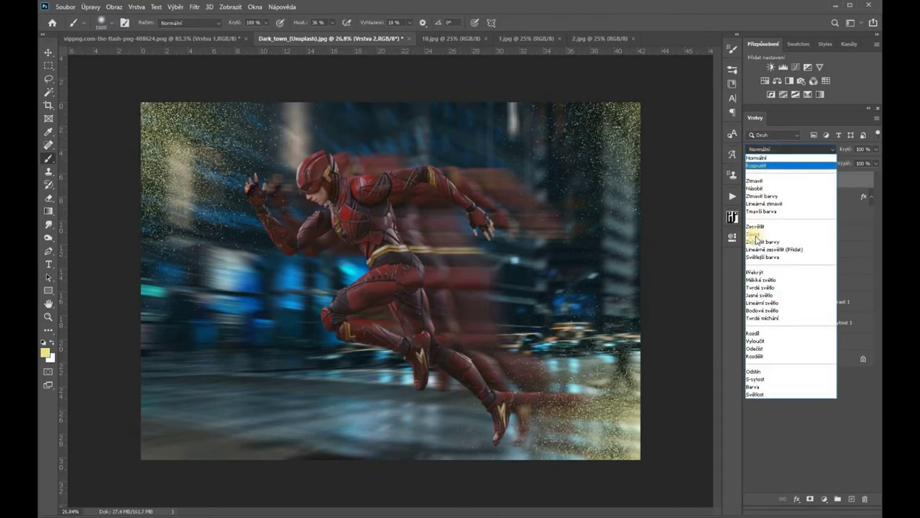
left_click(779, 238)
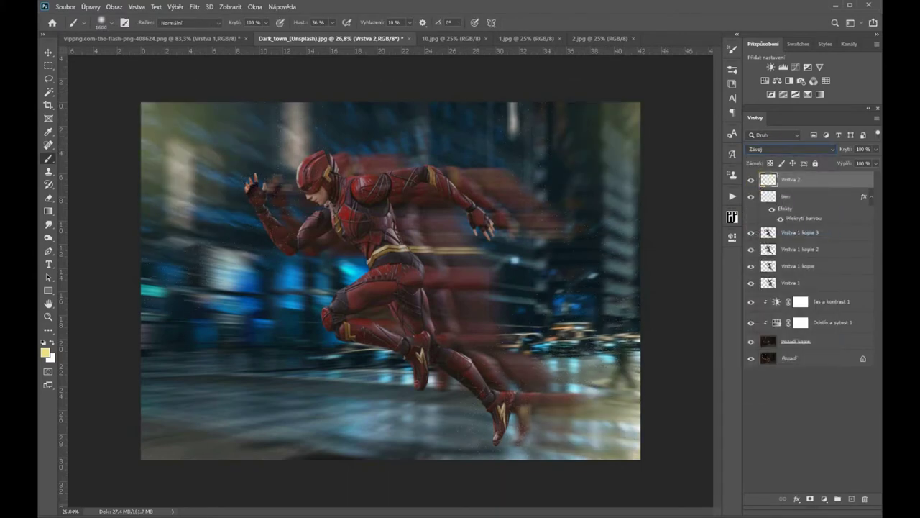
left_click(771, 67)
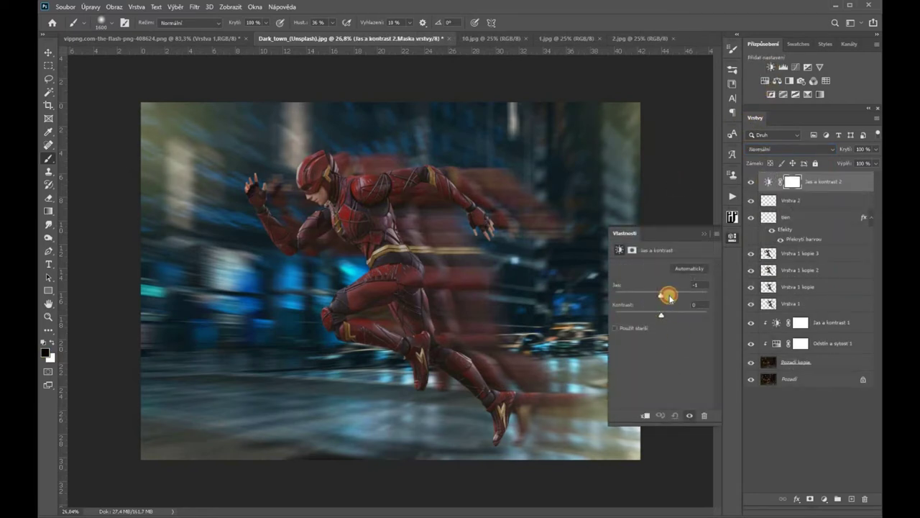
Step: Raise the Jas a kontrast 2 brightness to 36 and reselect Vrstva 2
left_click_drag(670, 298, 672, 297)
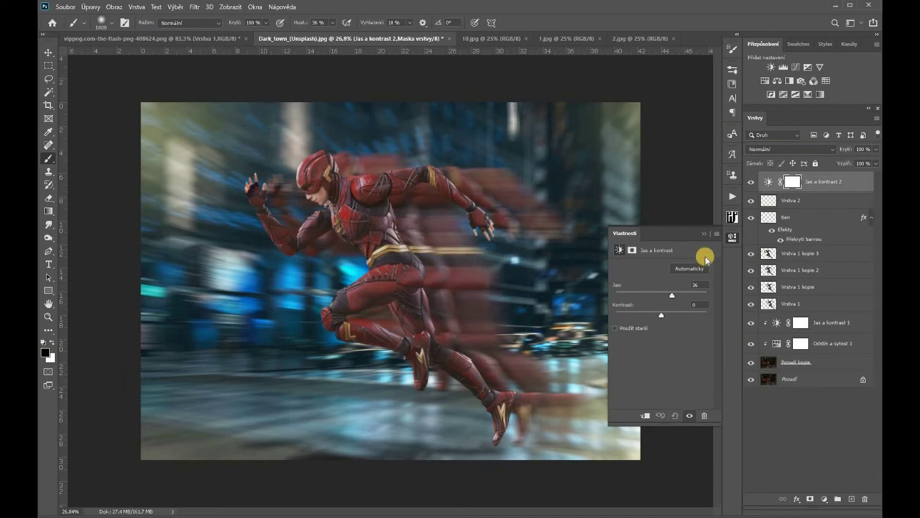
left_click(790, 201)
left_click(704, 235)
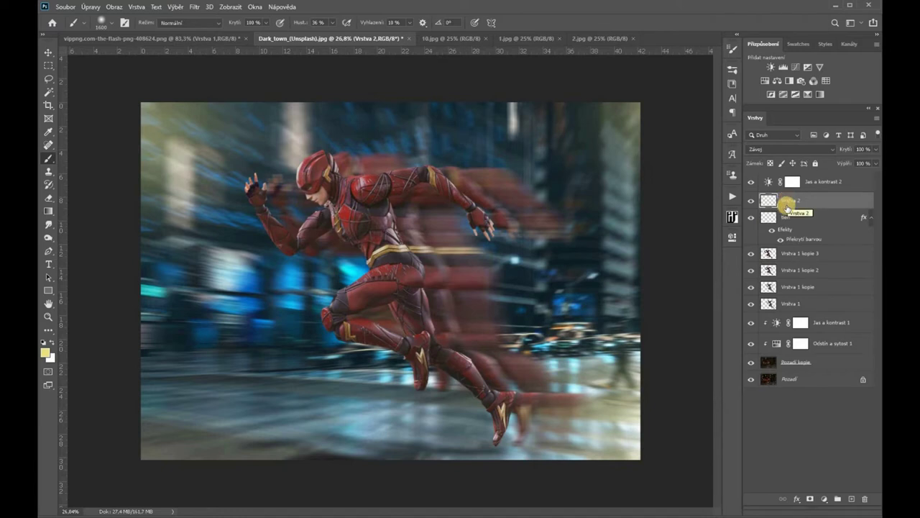
Step: Compare the lightning images and drag the 1.jpg bolt into the Dark_town scene
left_click(442, 38)
left_click(48, 53)
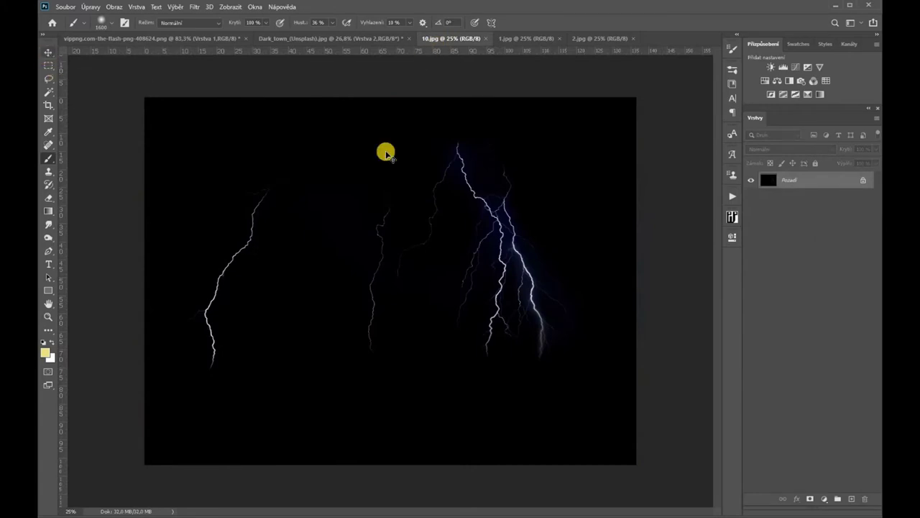
left_click(538, 38)
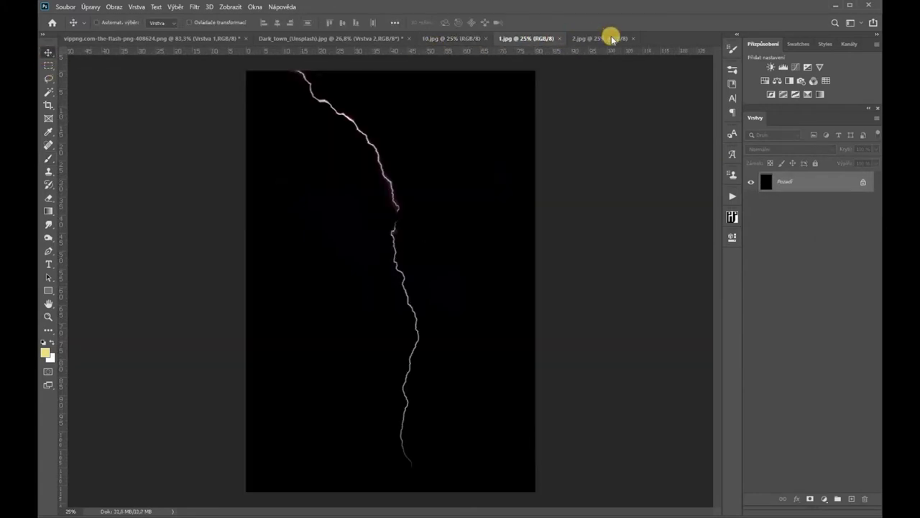
left_click(607, 38)
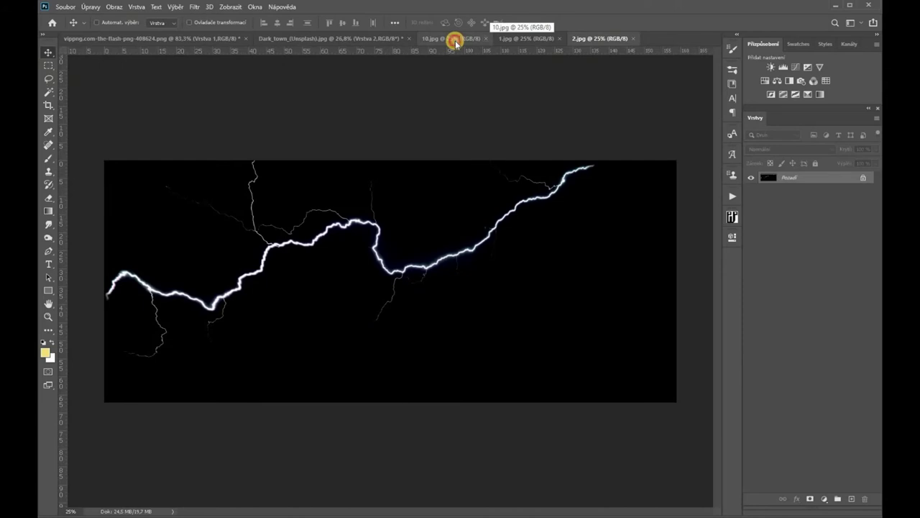
left_click(452, 38)
left_click(521, 39)
left_click_drag(390, 200, 200, 67)
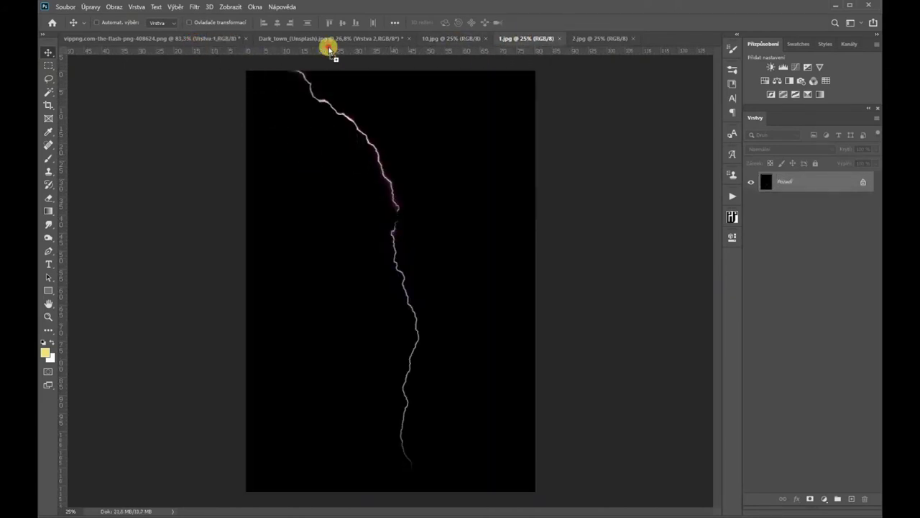
mouse_move(200, 67)
left_mouse_down()
mouse_move(357, 139)
mouse_move(378, 205)
left_mouse_up()
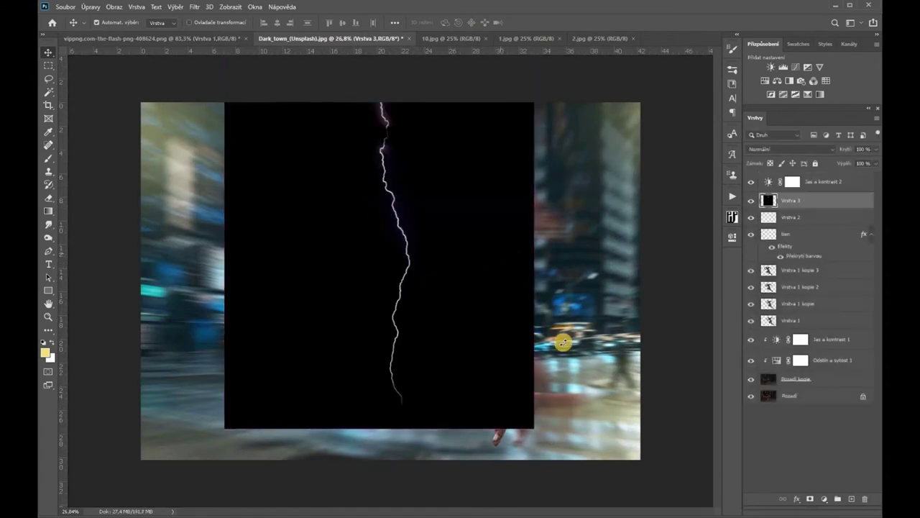
Step: Rotate the bolt, shrink it to about 44%, blend it in Závoj mode over the shoulder
key("ctrl+t")
mouse_move(609, 297)
left_mouse_down()
mouse_move(637, 145)
mouse_move(335, 156)
left_mouse_up()
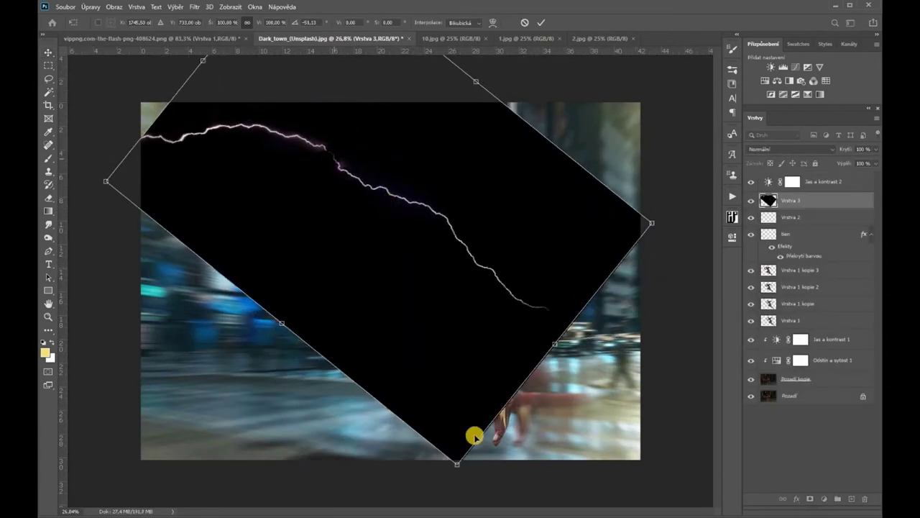
left_click_drag(457, 463, 411, 310)
mouse_move(410, 261)
left_mouse_down()
mouse_move(483, 229)
mouse_move(477, 213)
left_mouse_up()
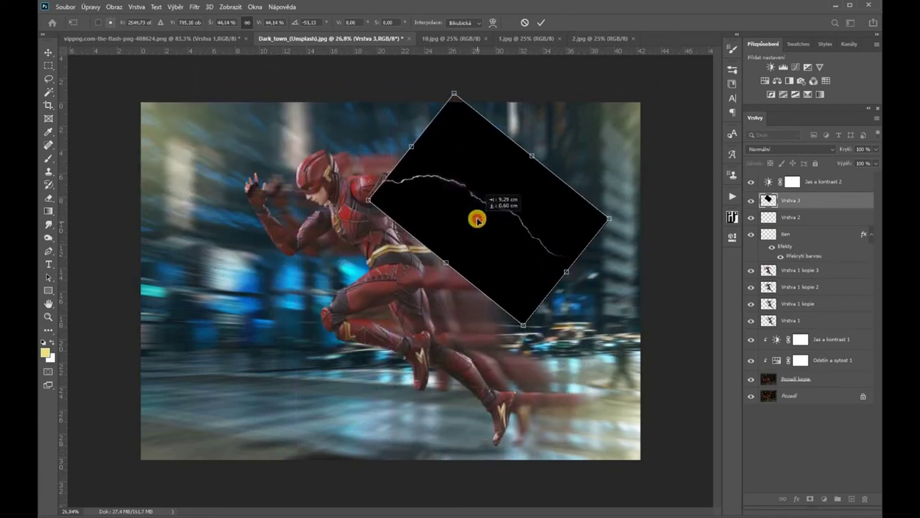
key("Return")
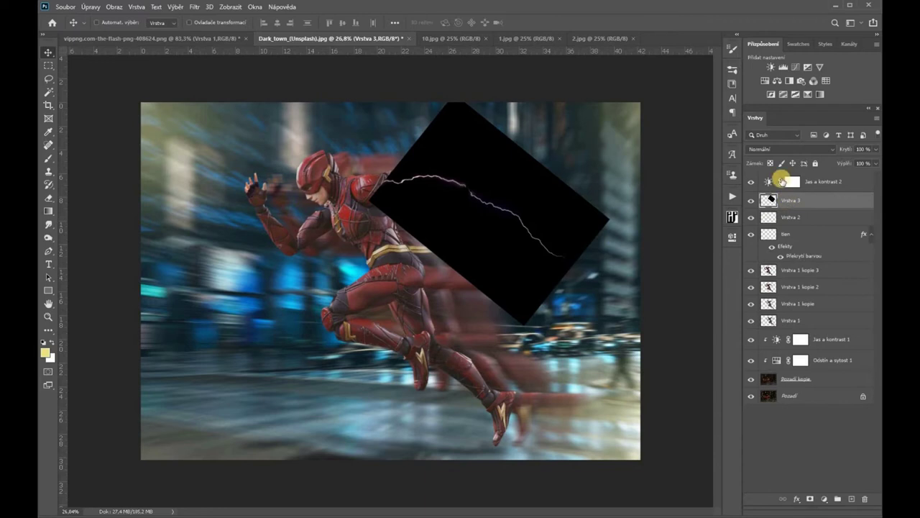
left_click(768, 150)
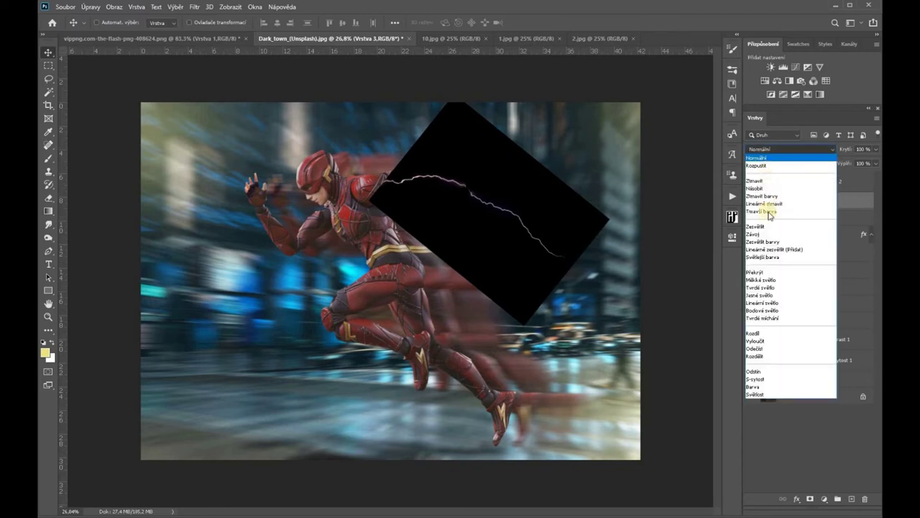
left_click(767, 235)
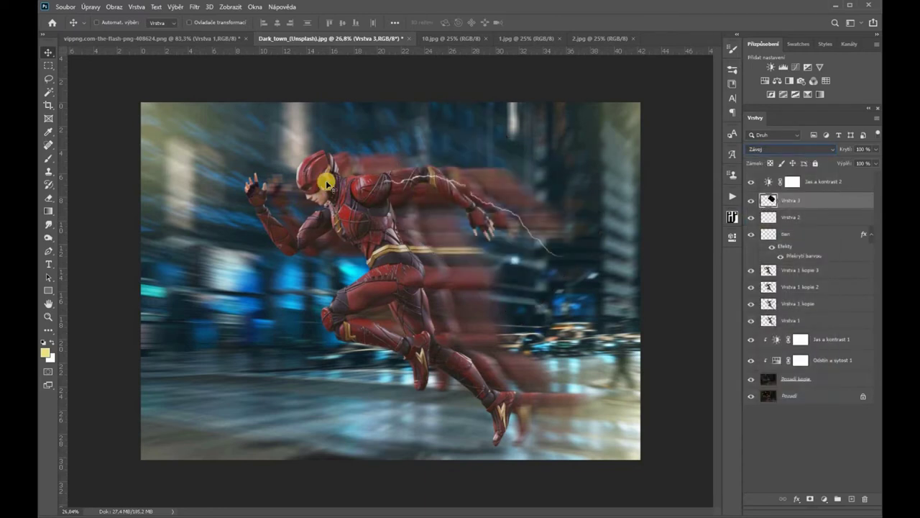
left_click_drag(351, 181, 359, 160)
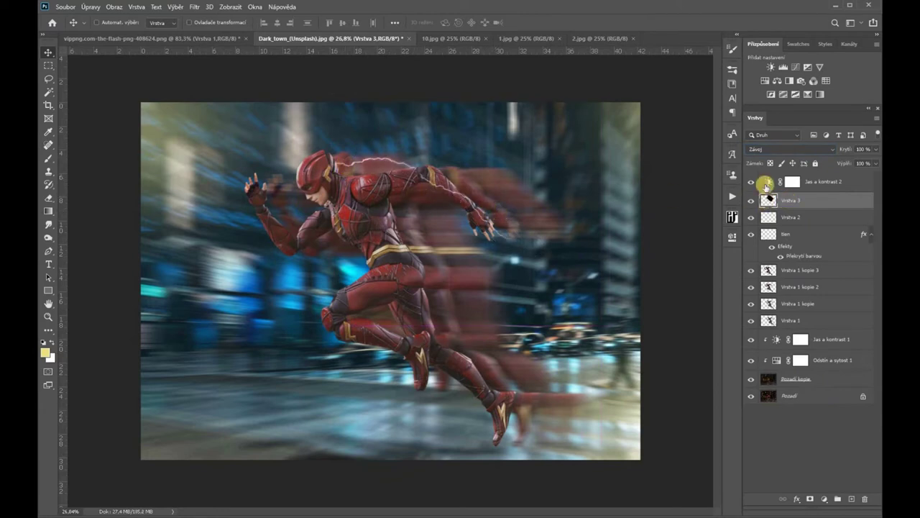
Step: Clip a Hue/Saturation adjustment to the Vrstva 3 bolt with hue at -180
left_click(768, 80)
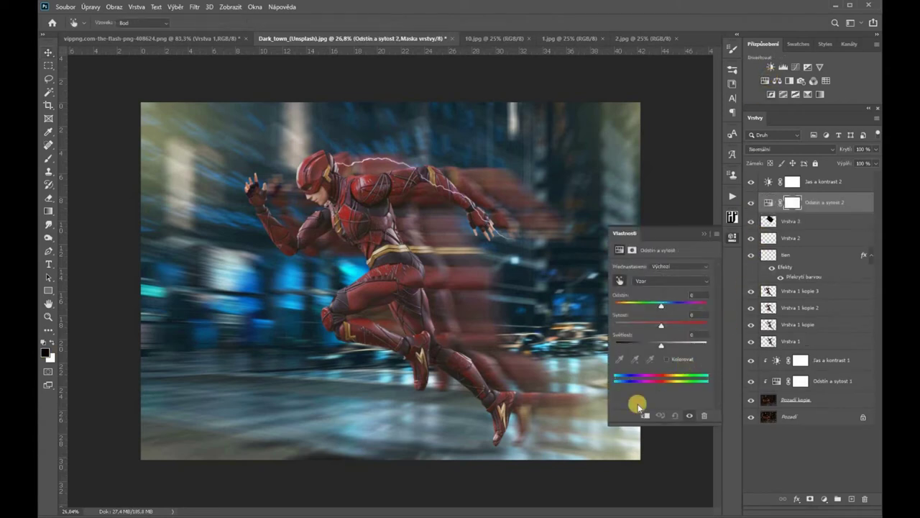
left_click(646, 414)
left_click_drag(652, 308, 588, 309)
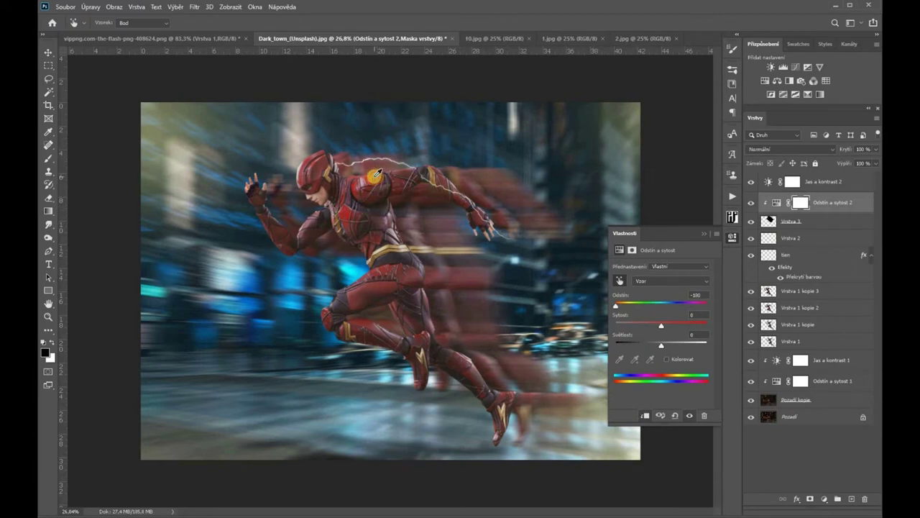
left_click(376, 174)
left_click(616, 306)
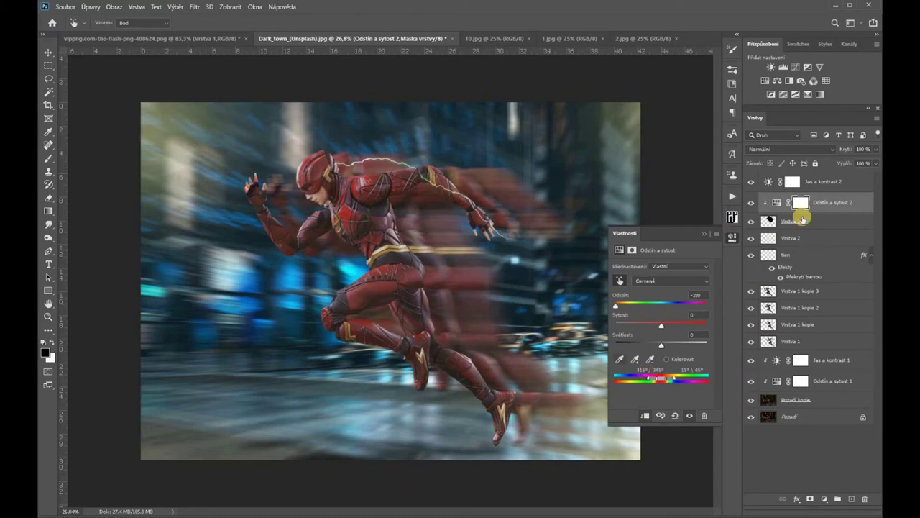
left_click(790, 221)
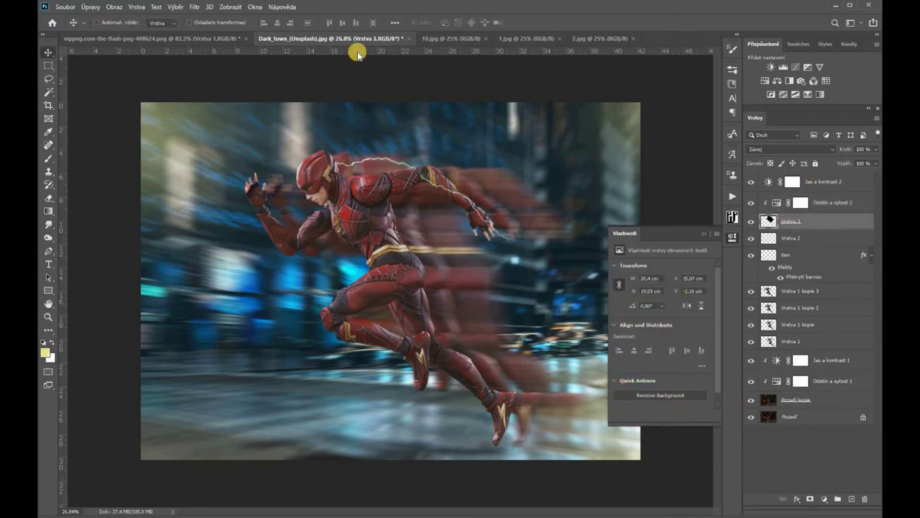
Step: Drag the 10.jpg lightning into Dark_town and place Vrstva 4 above Odstín a sytost 2
left_click(439, 40)
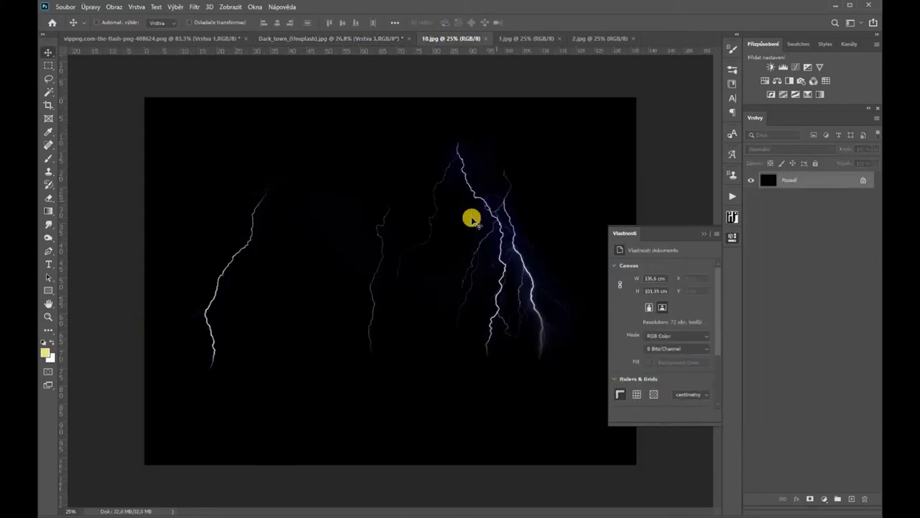
left_click_drag(485, 181, 206, 44)
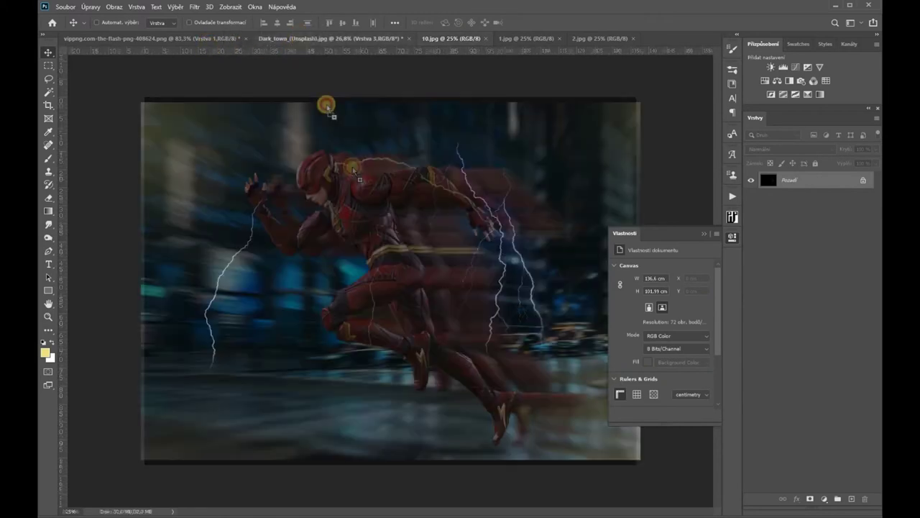
mouse_move(206, 44)
left_mouse_down()
mouse_move(365, 196)
mouse_move(396, 176)
left_mouse_up()
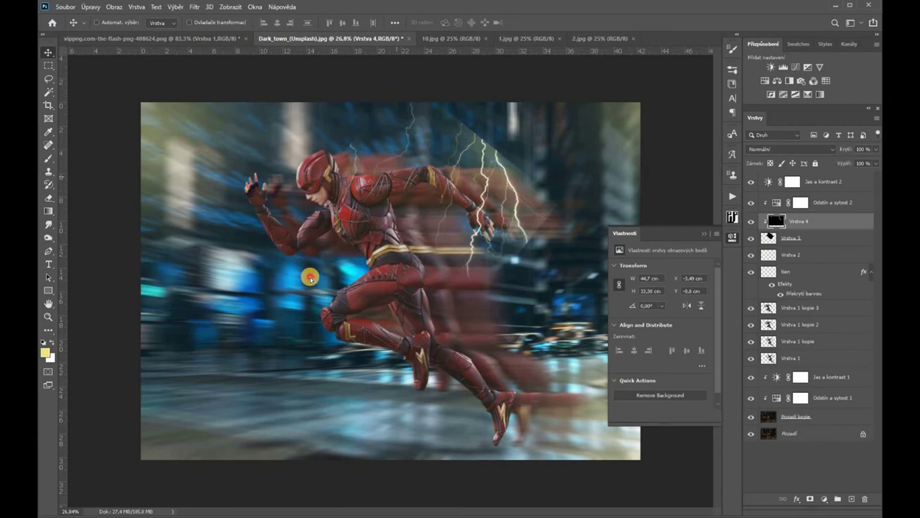
left_click_drag(310, 277, 308, 280)
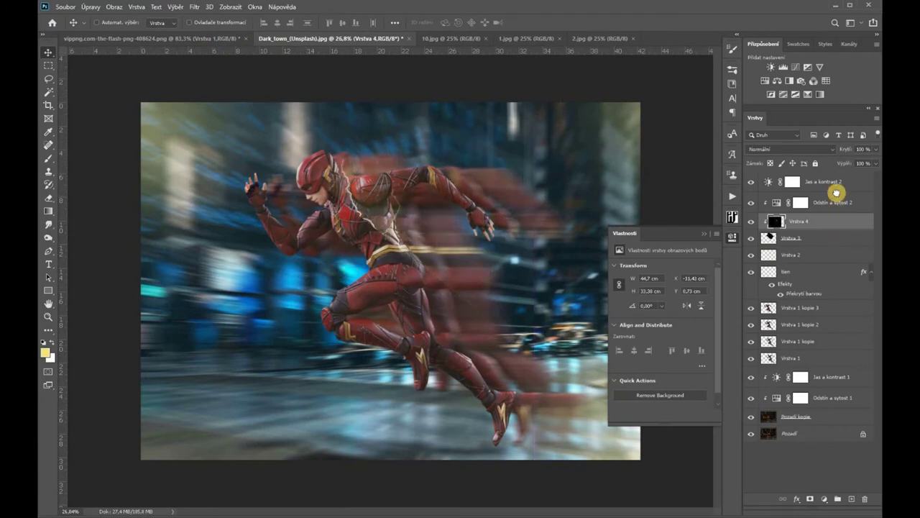
left_click_drag(798, 221, 832, 192)
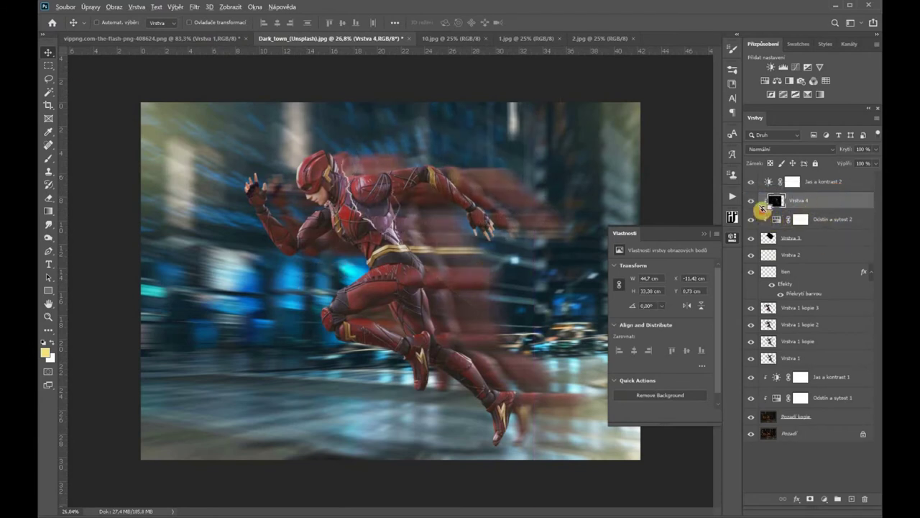
Step: Rotate the new lightning, shift it down-right, and blend it in Závoj mode
key("ctrl+t")
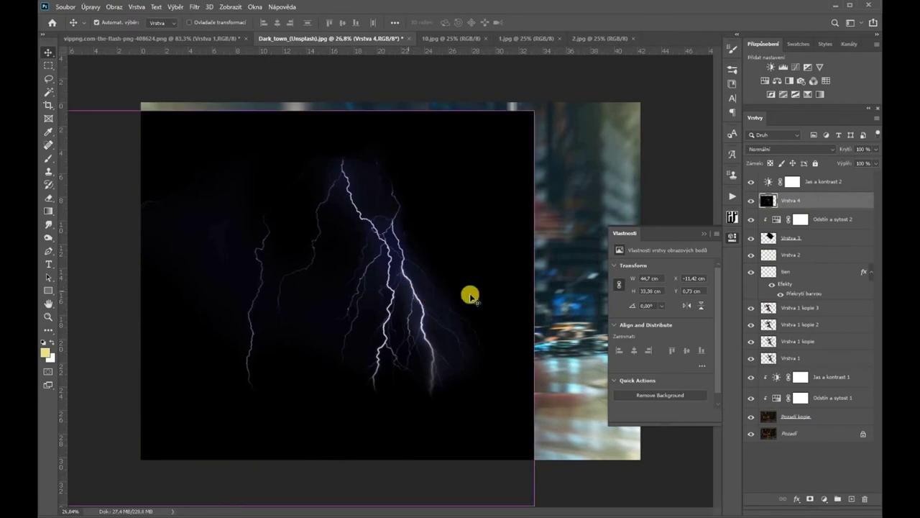
mouse_move(557, 202)
left_mouse_down()
mouse_move(498, 51)
mouse_move(309, 29)
left_mouse_up()
left_click_drag(298, 211, 457, 307)
key("Return")
left_click(765, 149)
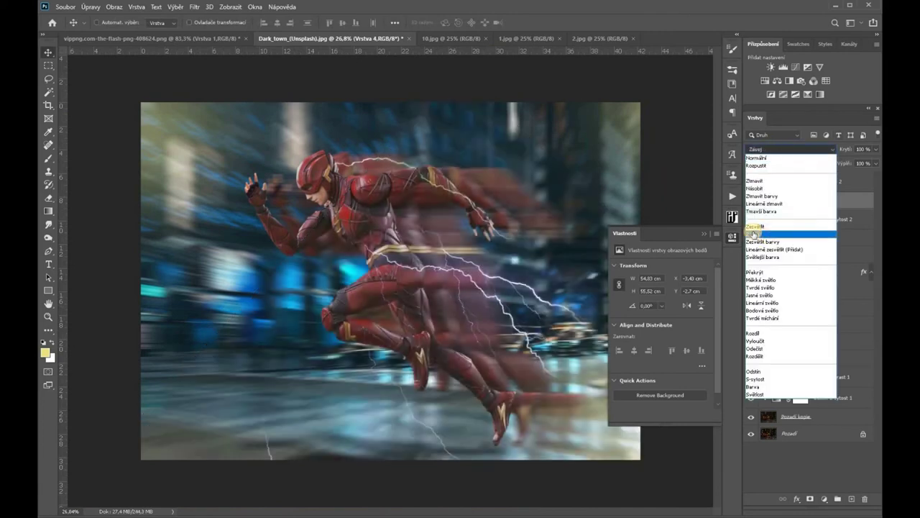
left_click(767, 234)
left_click_drag(479, 295, 480, 309)
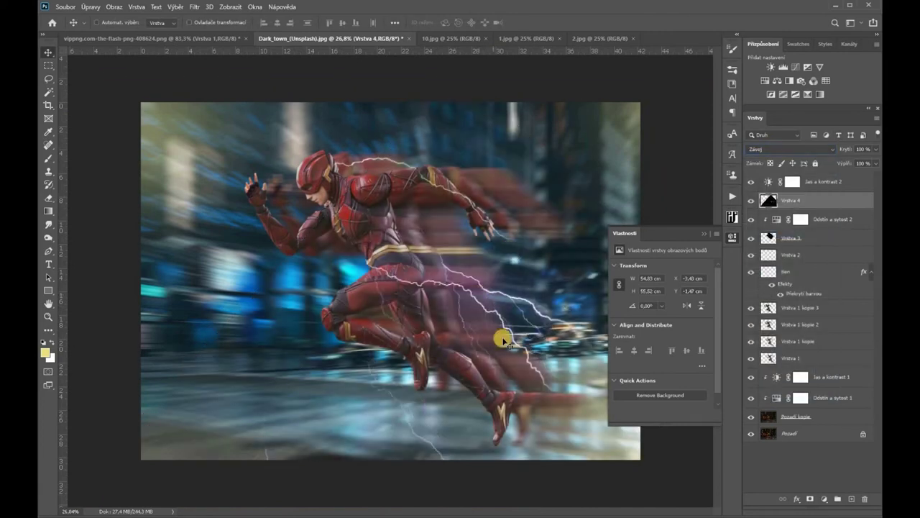
Step: Tilt the lightning to about -15° across the Flash's legs and shift it right
key("ctrl+t")
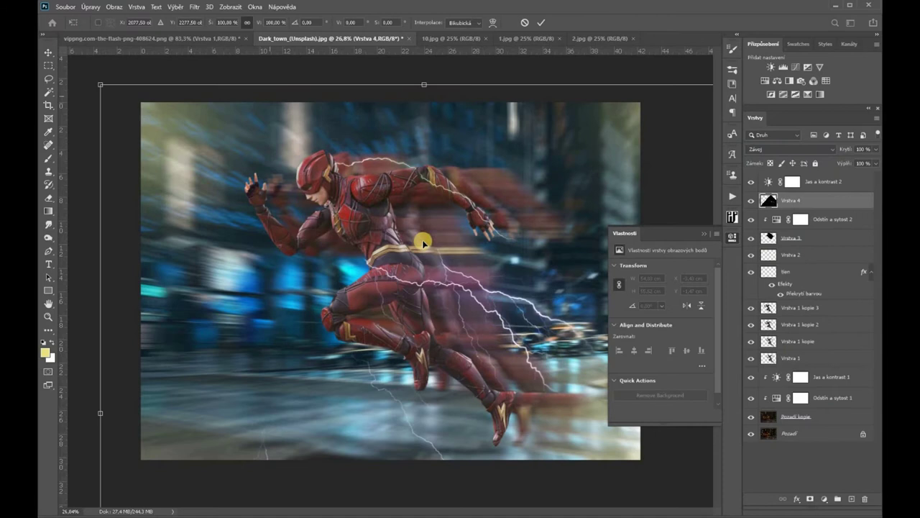
left_click_drag(198, 71, 141, 138)
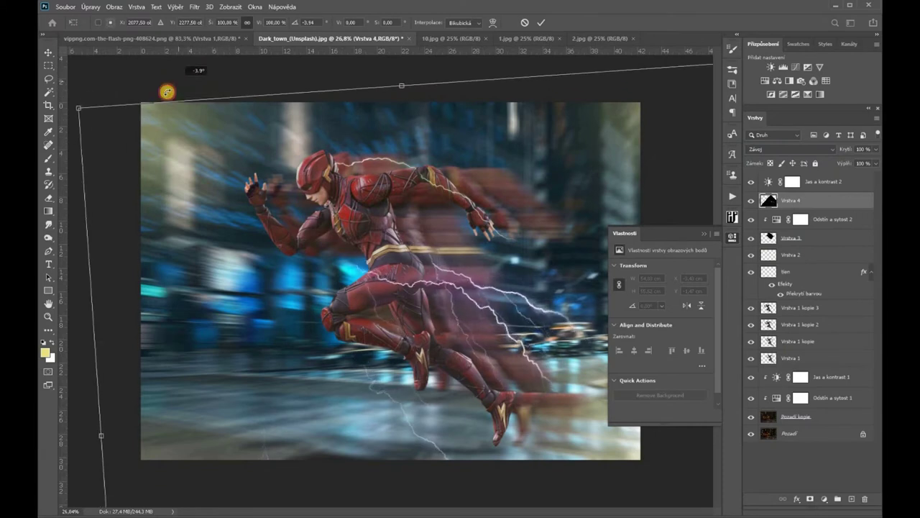
left_click_drag(141, 138, 135, 160)
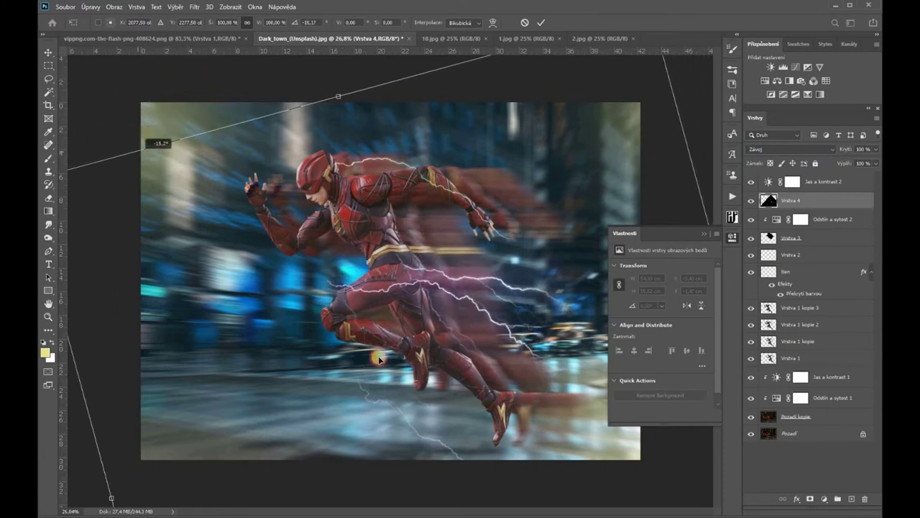
mouse_move(431, 339)
left_mouse_down()
mouse_move(456, 341)
mouse_move(412, 365)
mouse_move(431, 314)
left_mouse_up()
key("Return")
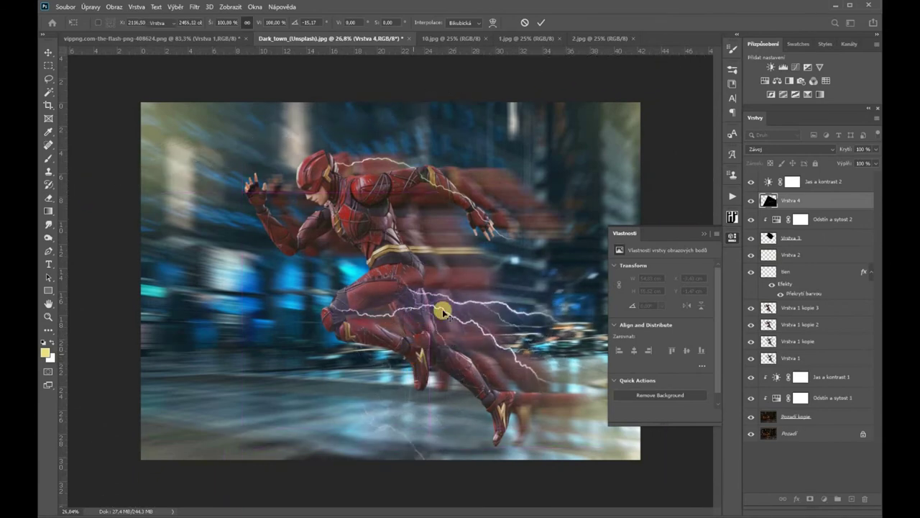
left_click(761, 81)
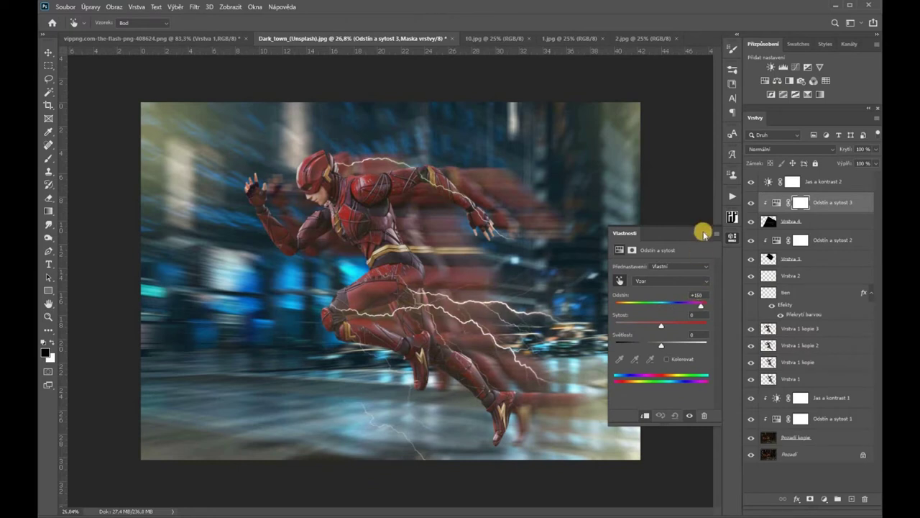
left_click(706, 236)
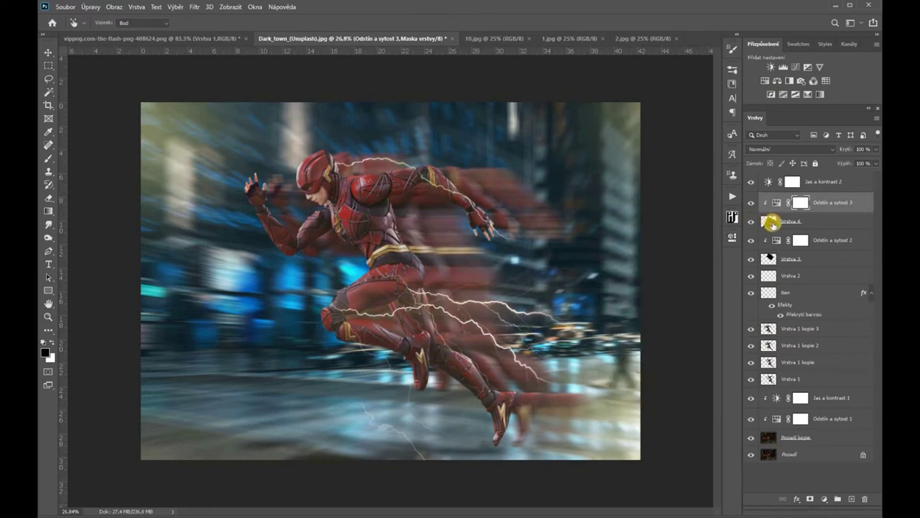
left_click(771, 224)
key("v")
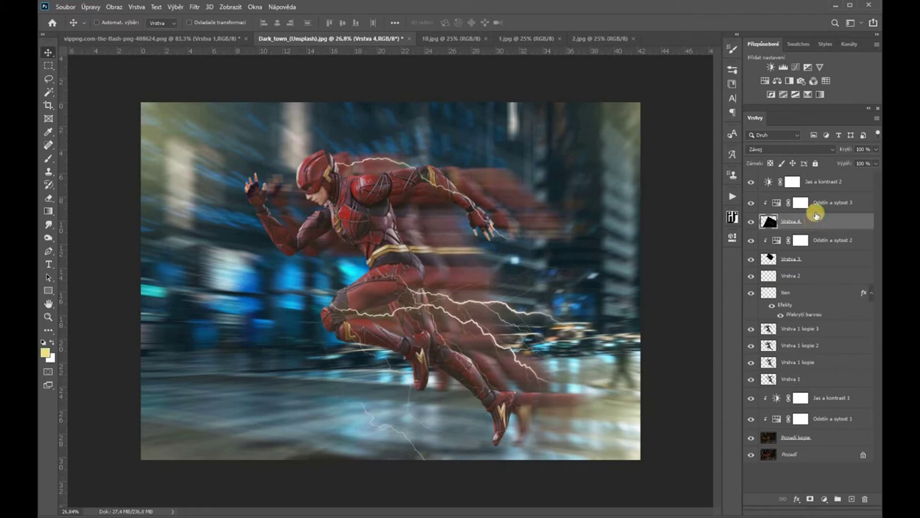
left_click(833, 205)
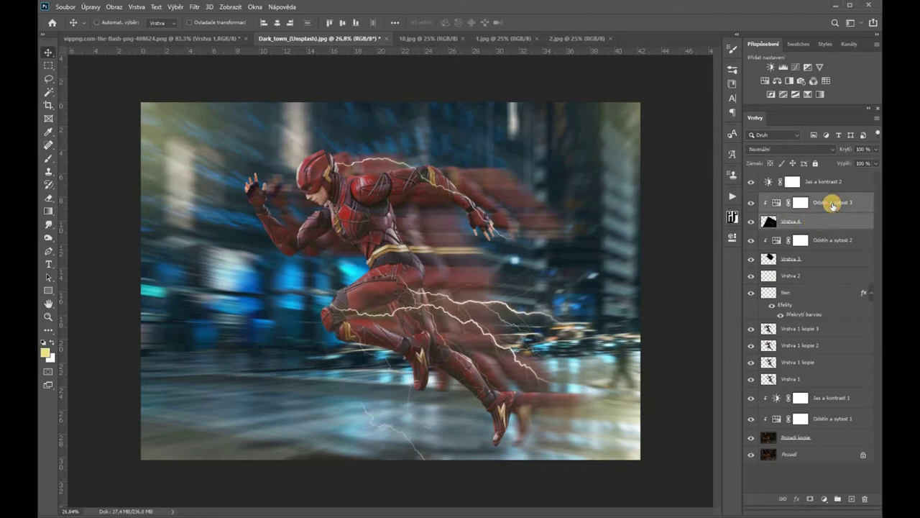
Step: Duplicate the lightning and its adjustment, and move the copies below Vrstva 1 kopie 2
right_click(832, 206)
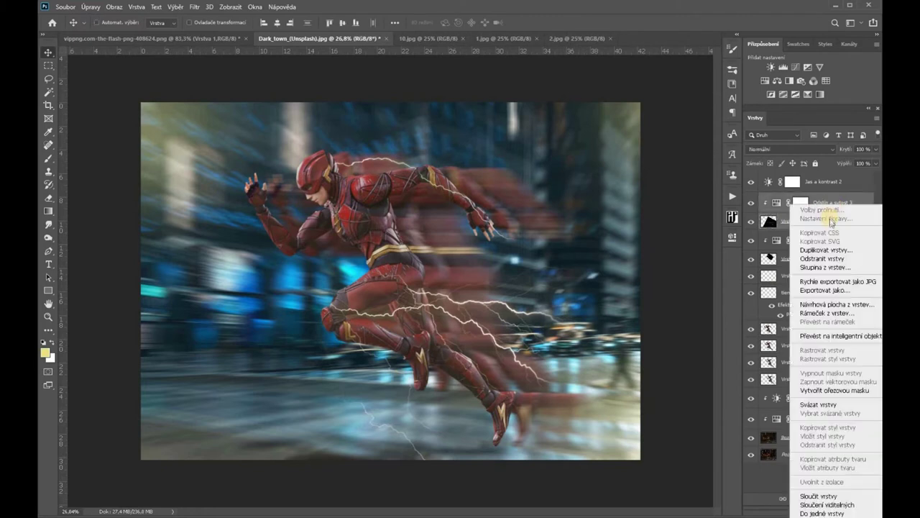
left_click(827, 250)
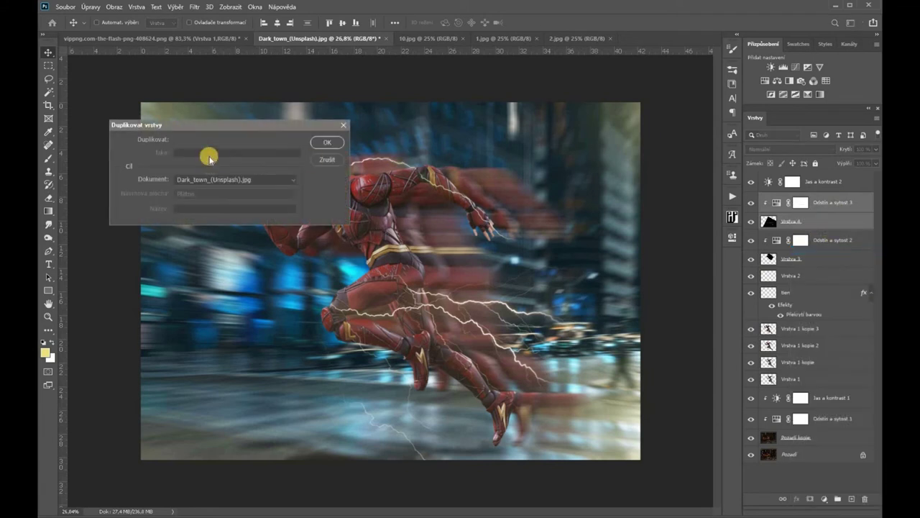
left_click(329, 142)
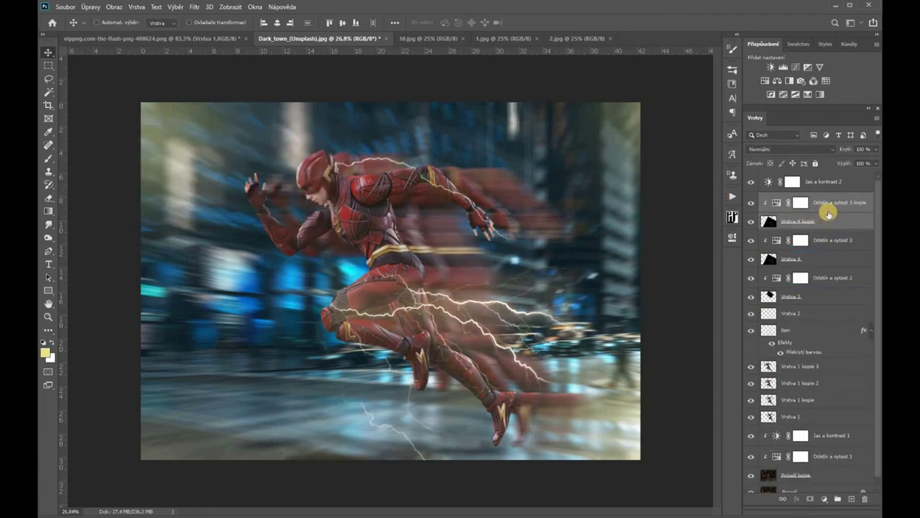
left_click_drag(828, 213, 812, 397)
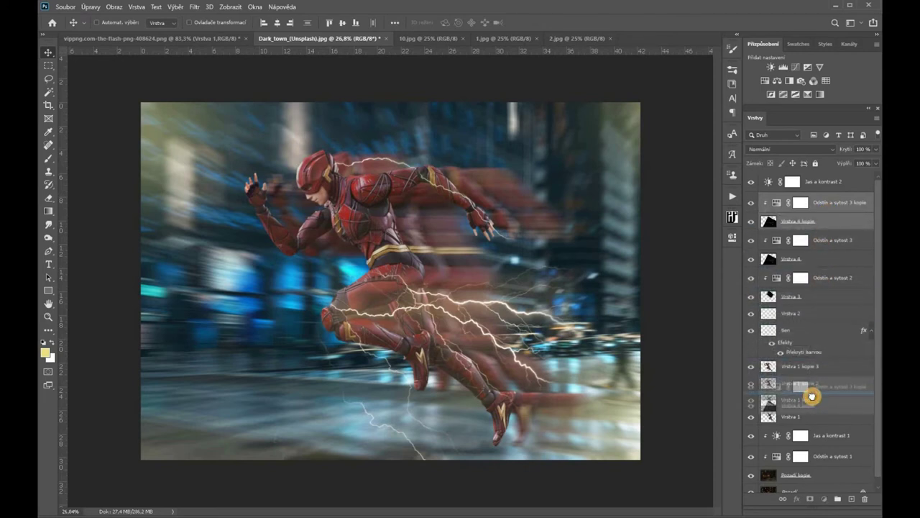
left_click_drag(804, 368, 804, 395)
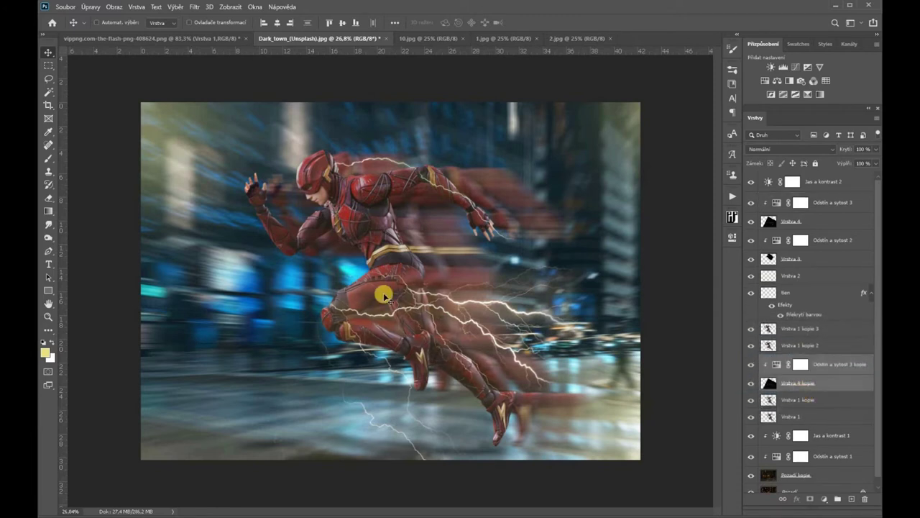
Step: Move the copied lightning up-right and enlarge it to about 124% behind the Flash
left_click_drag(457, 281, 514, 251)
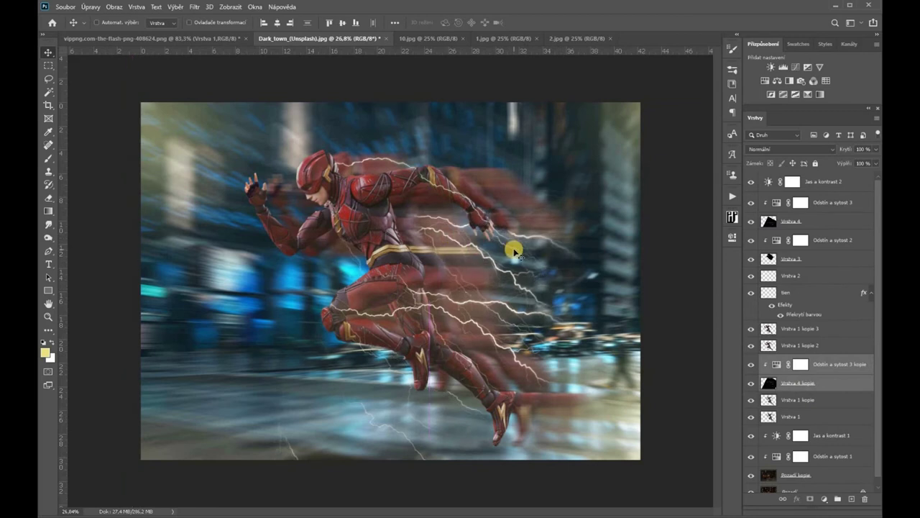
key("ctrl+t")
left_click_drag(131, 359, 46, 356)
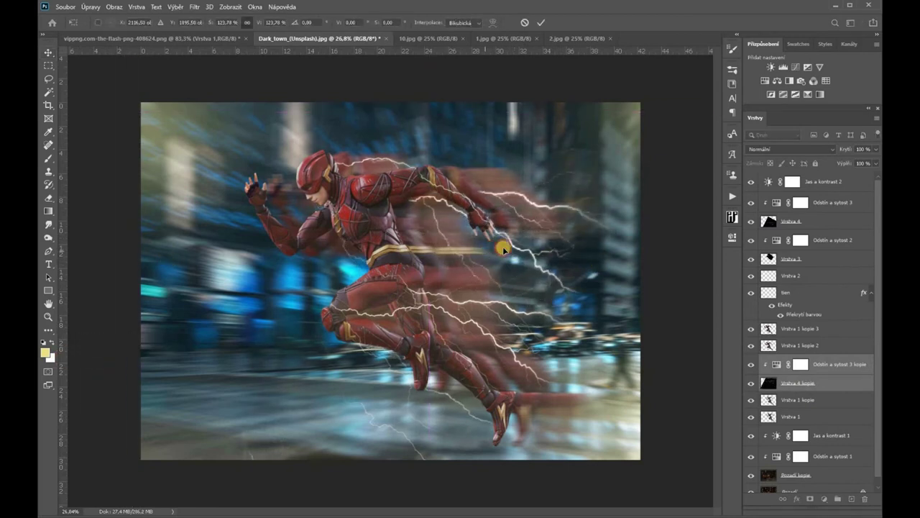
left_click_drag(501, 248, 496, 283)
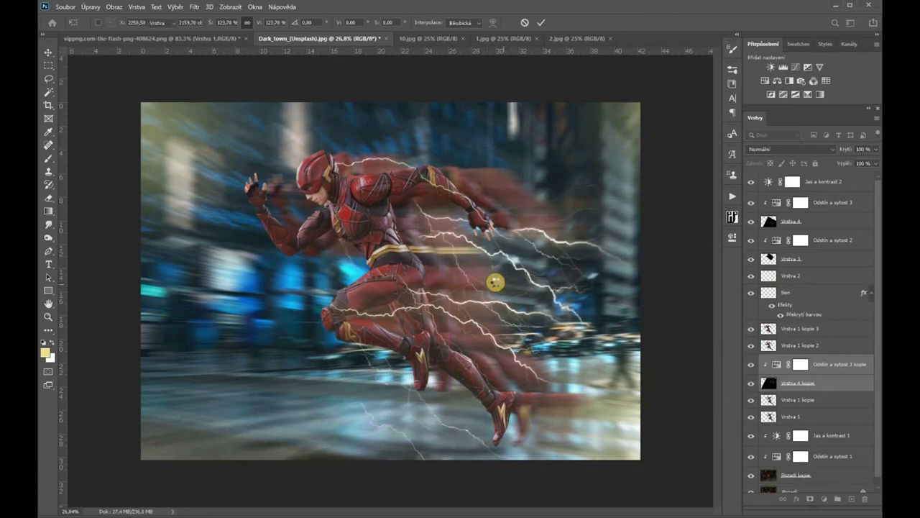
key("Return")
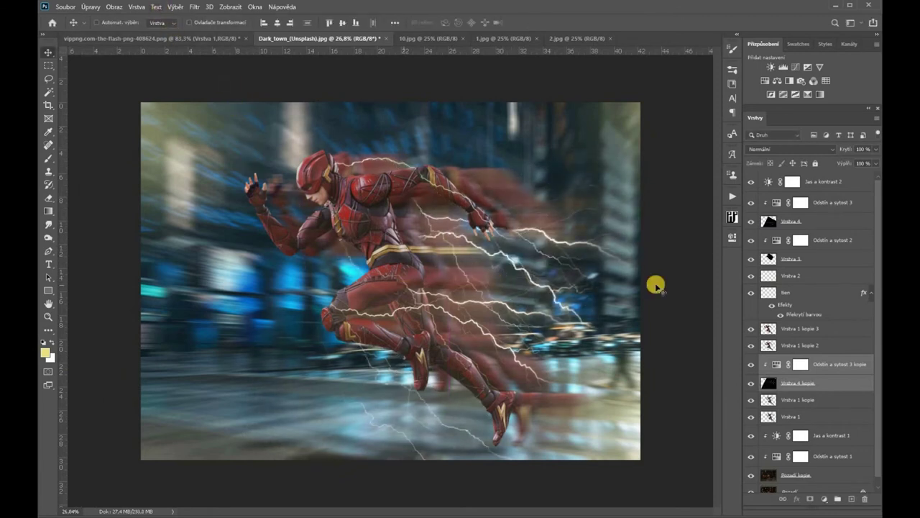
left_click(750, 222)
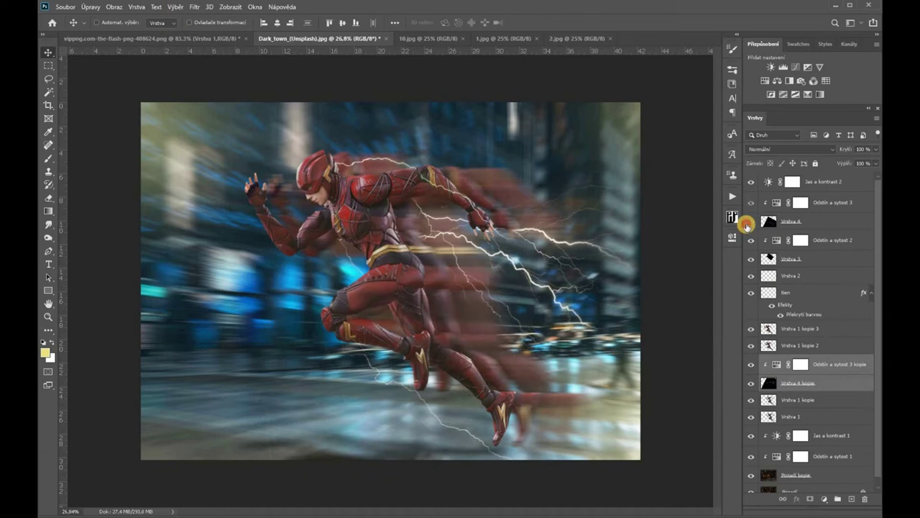
Step: Add a mask to Vrstva 4 and paint out parts with an 810 px brush
left_click(751, 222)
left_click(793, 224)
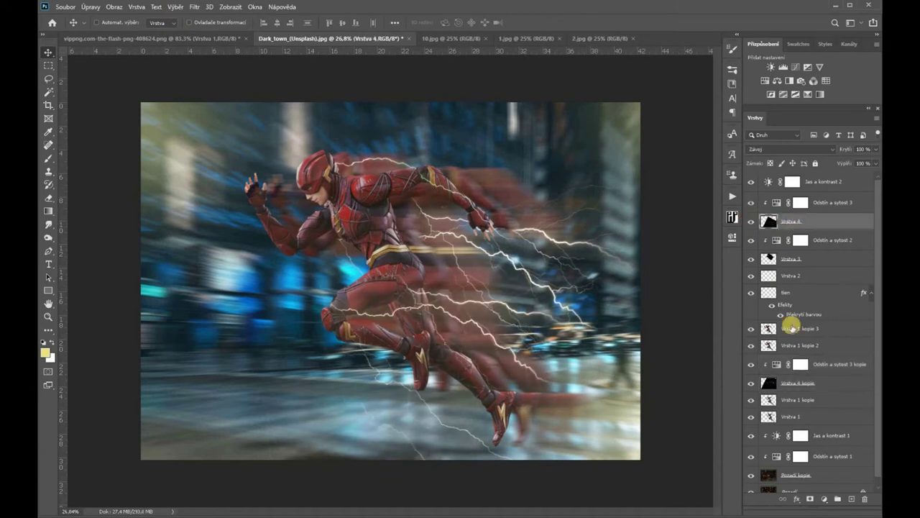
left_click(810, 499)
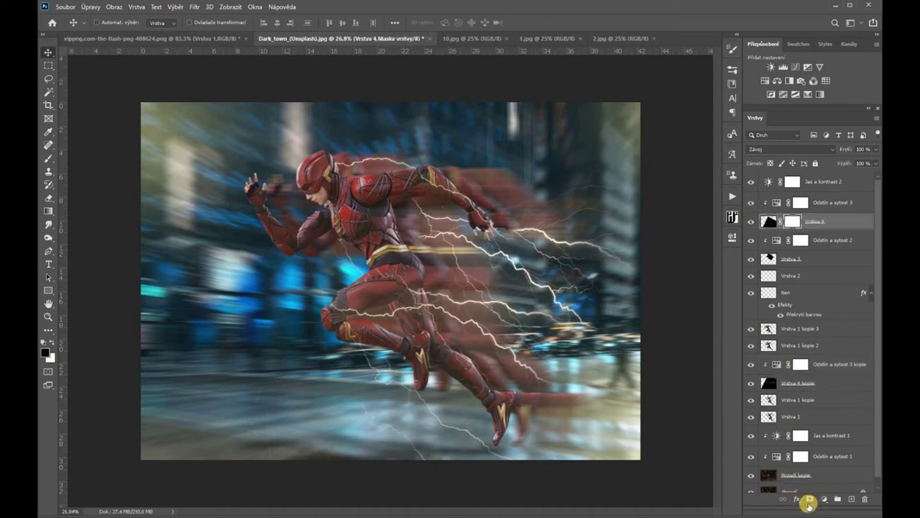
key("b")
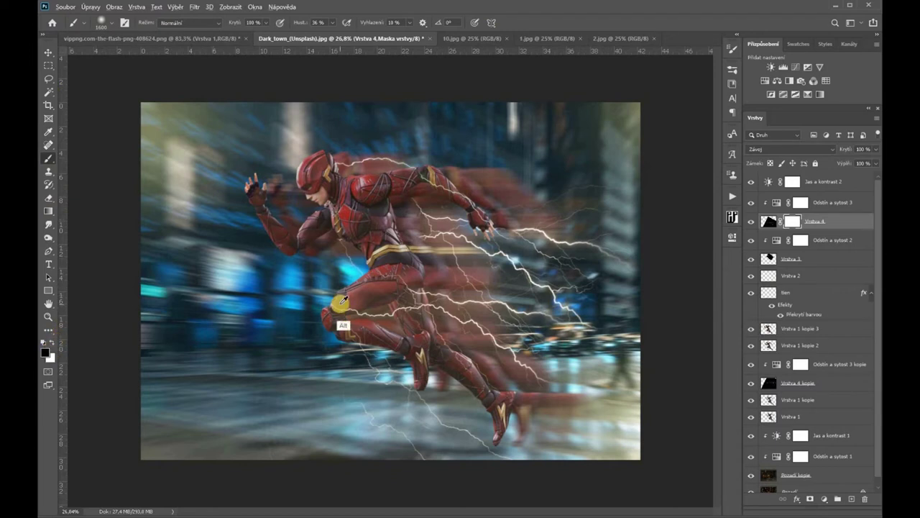
left_click_drag(415, 230, 337, 237)
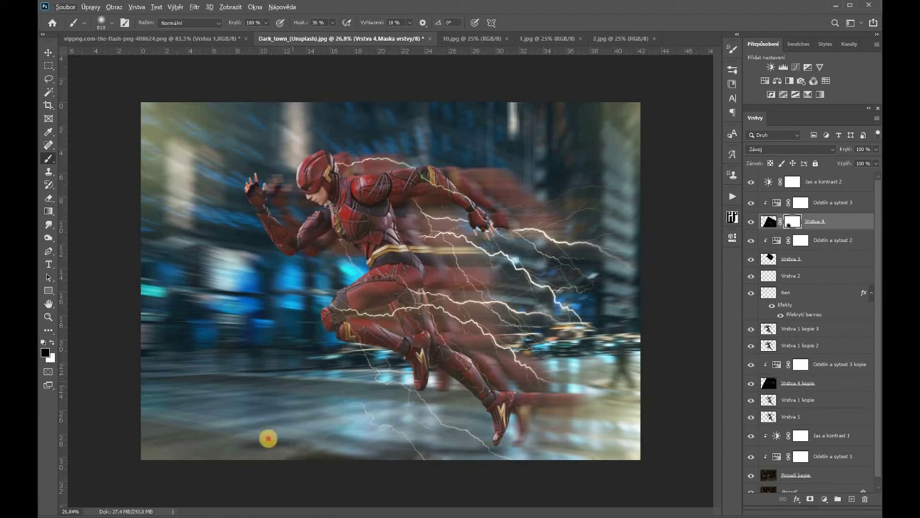
mouse_move(267, 413)
left_mouse_down()
mouse_move(348, 381)
mouse_move(311, 374)
left_mouse_up()
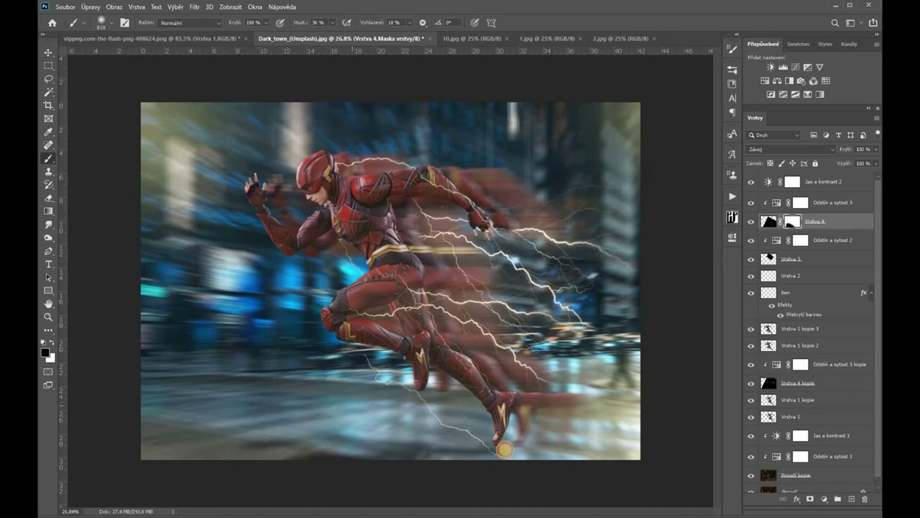
Step: Mask Vrstva 4 kopie, paint out parts of the copied lightning, then select its pixels
left_click(748, 388)
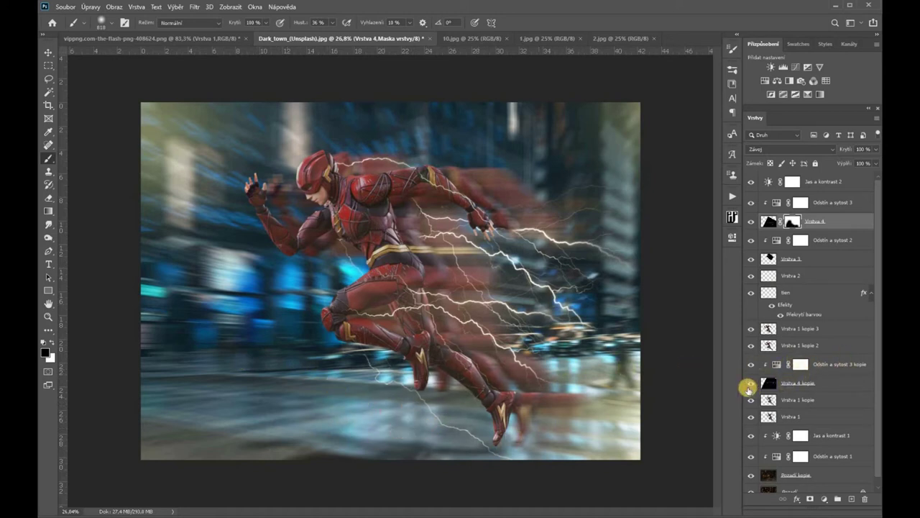
left_click(751, 386)
left_click(841, 382)
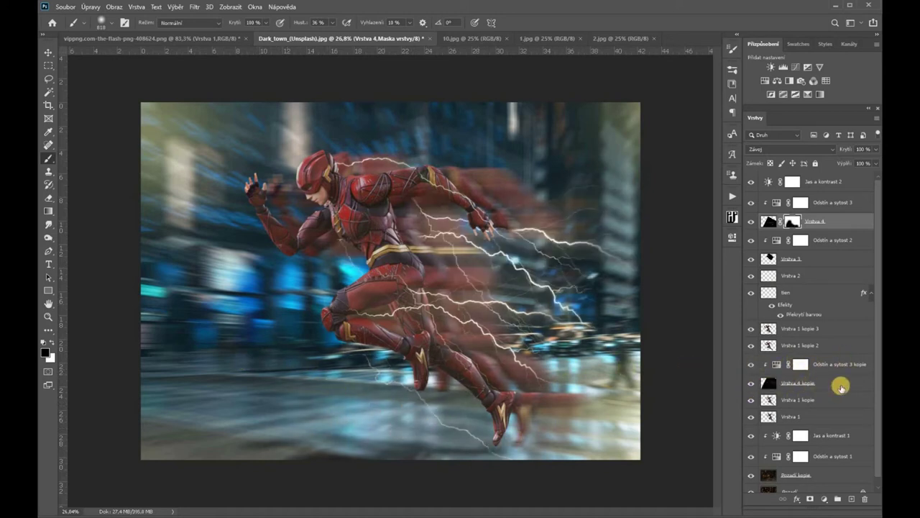
left_click(810, 497)
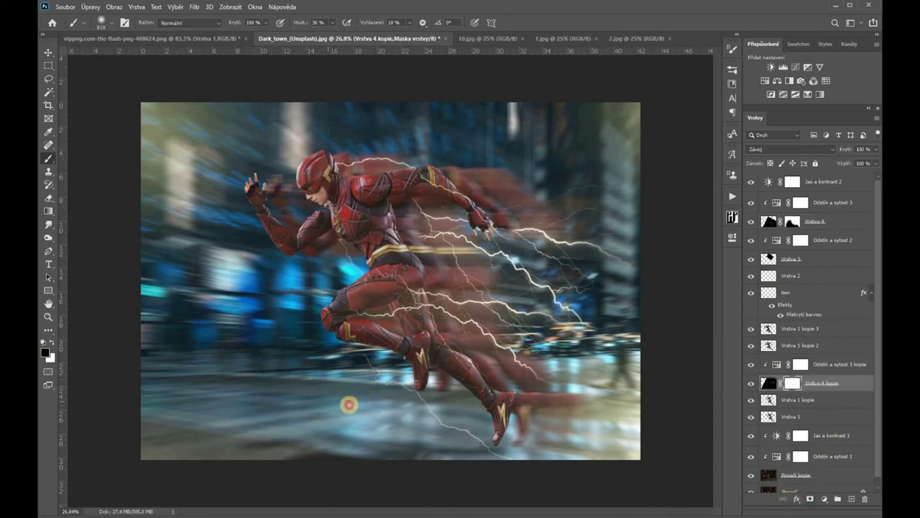
mouse_move(519, 446)
left_mouse_down()
mouse_move(376, 413)
mouse_move(390, 437)
mouse_move(445, 424)
left_mouse_up()
left_click(751, 222)
left_click(751, 384)
left_click(768, 383)
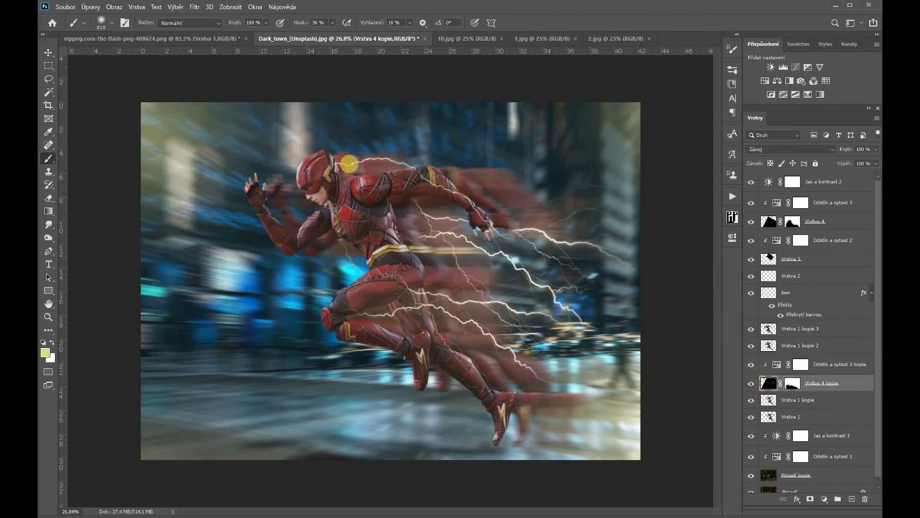
left_click(195, 7)
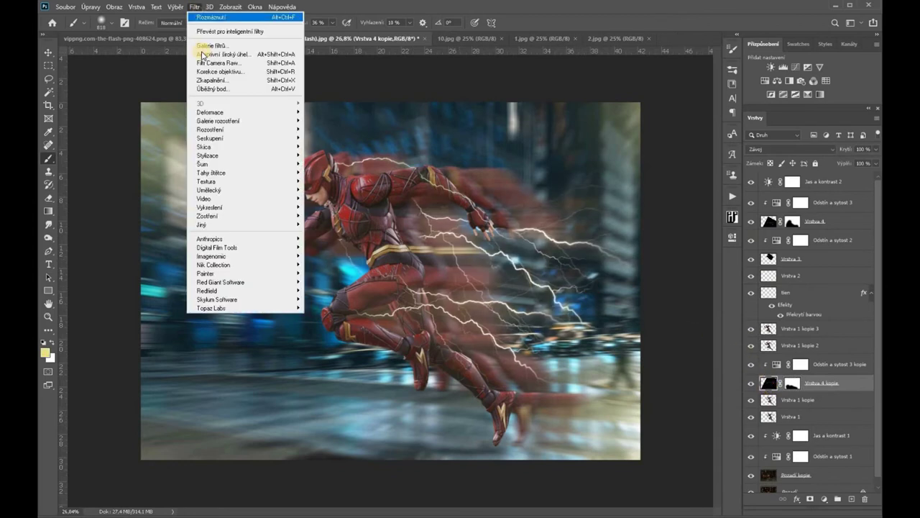
mouse_move(216, 129)
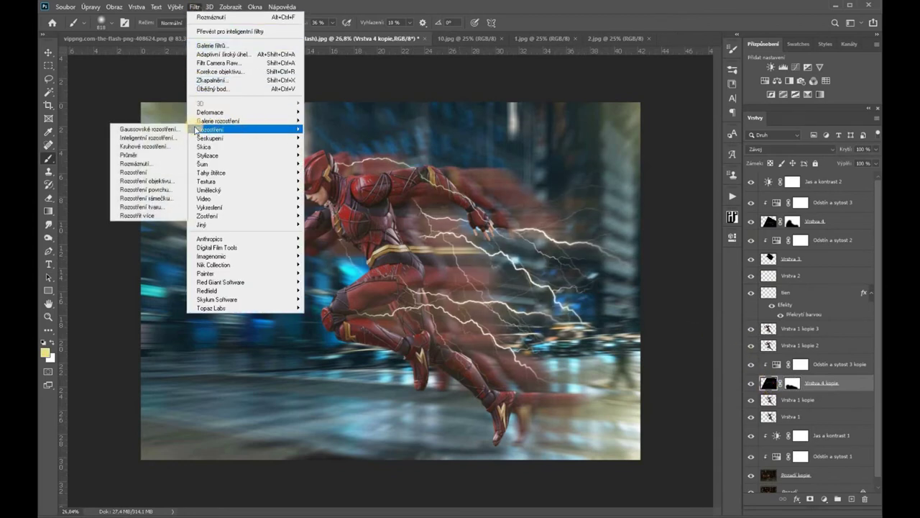
Step: Apply a 19,4 px Gaussian Blur to the Vrstva 4 kopie lightning
left_click(170, 130)
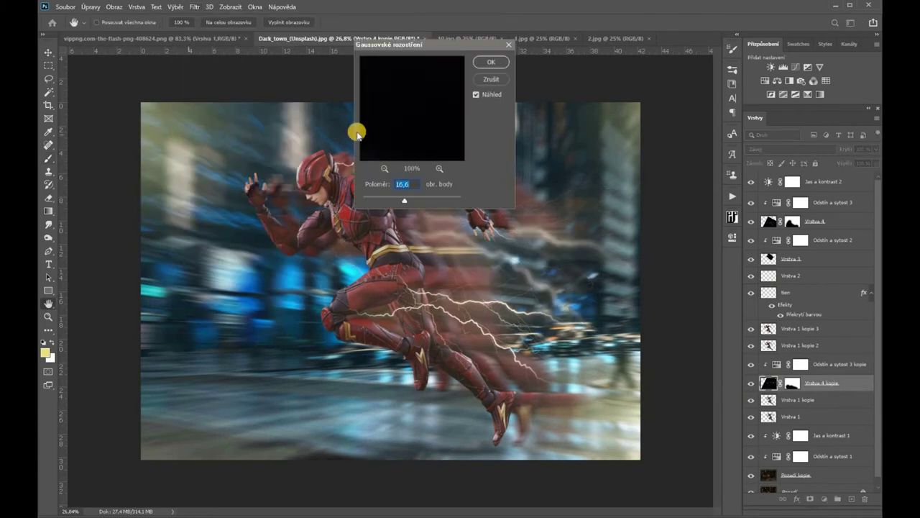
left_click_drag(392, 200, 401, 202)
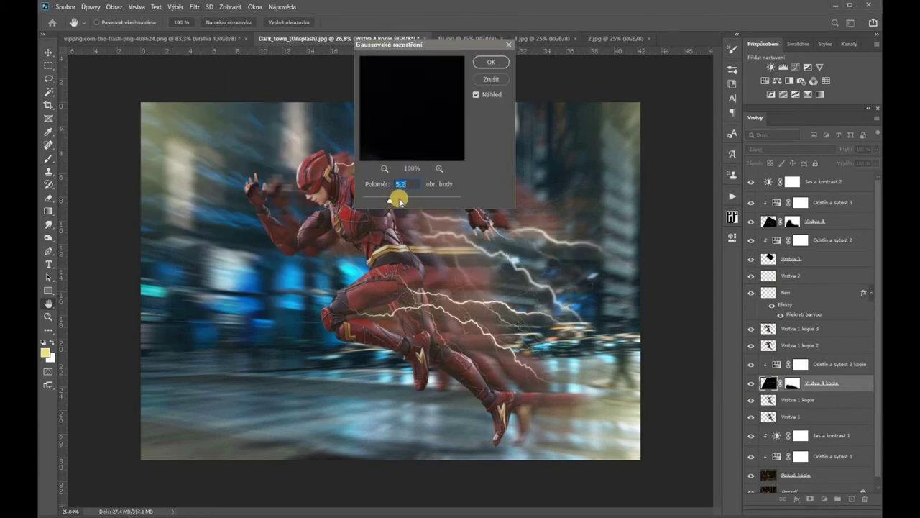
left_click(475, 96)
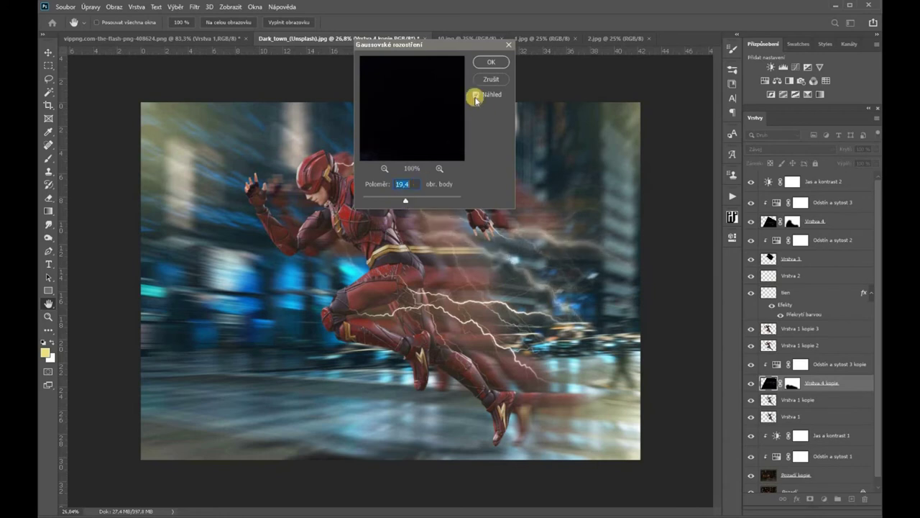
left_click(489, 66)
left_click(452, 87)
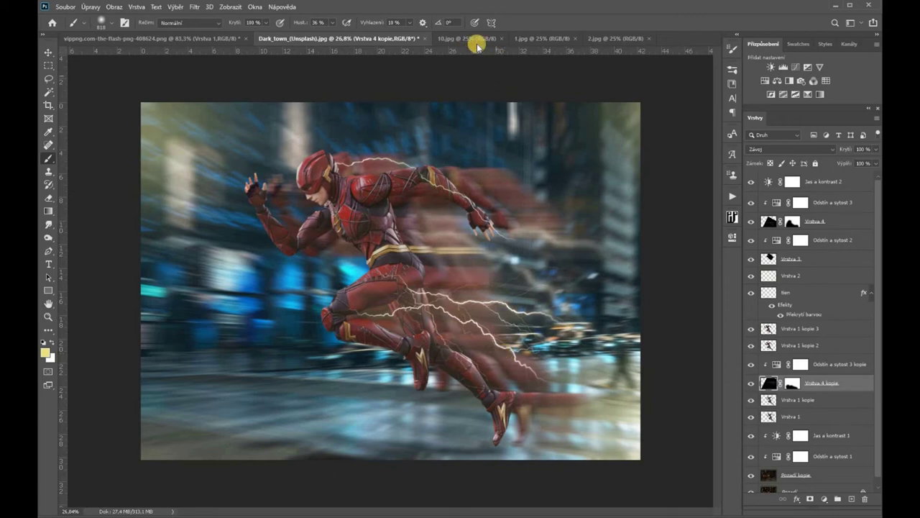
Step: Bring the 2.jpg lightning into the Dark_town composite as a new top layer
left_click(612, 40)
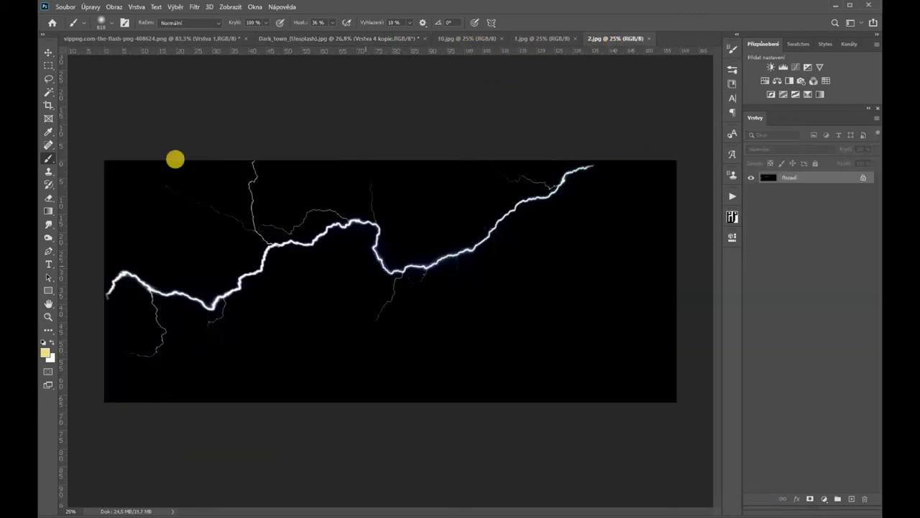
left_click(48, 52)
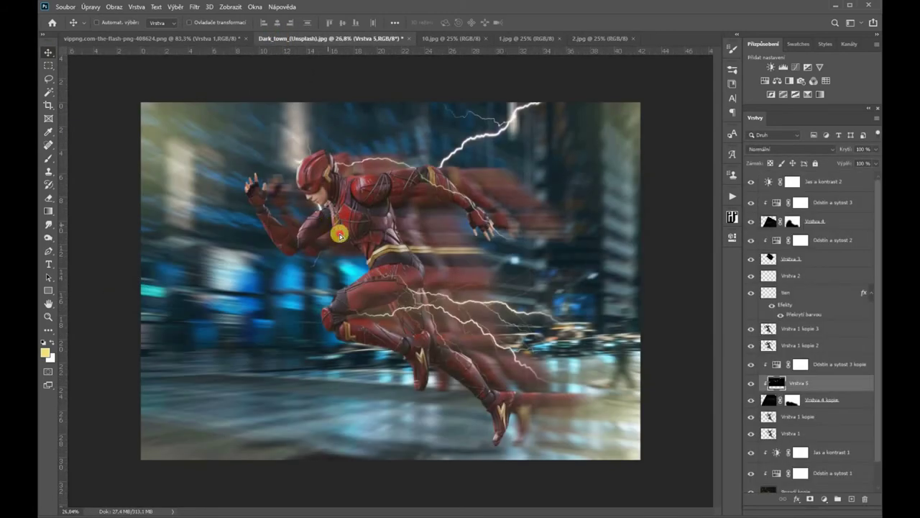
mouse_move(279, 35)
left_mouse_down()
mouse_move(300, 310)
mouse_move(419, 223)
mouse_move(502, 202)
left_mouse_up()
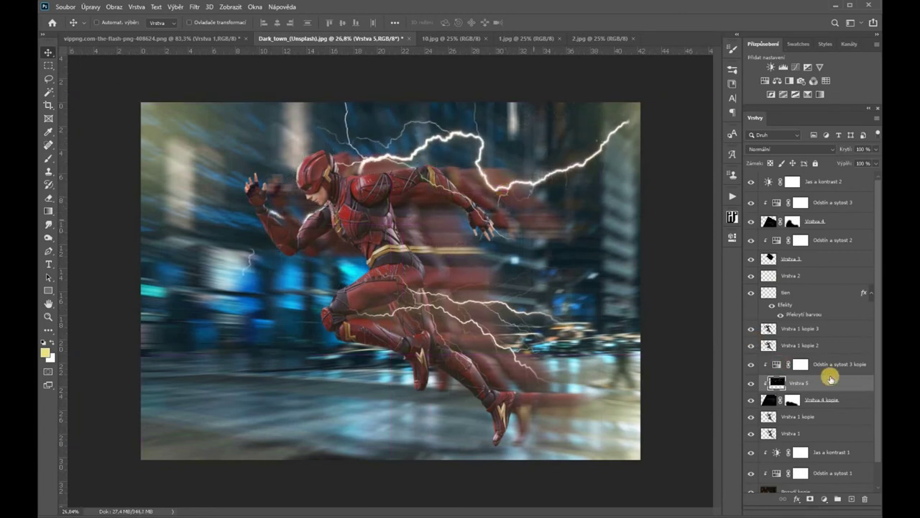
left_click_drag(848, 329, 844, 176)
Step: Set the new lightning layer's blend mode to Screen so its black disappears
left_click(781, 142)
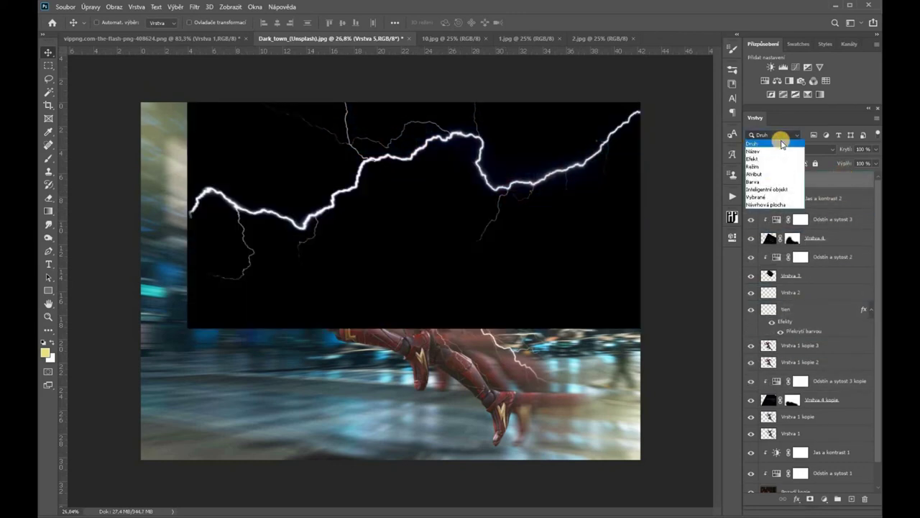
left_click(817, 145)
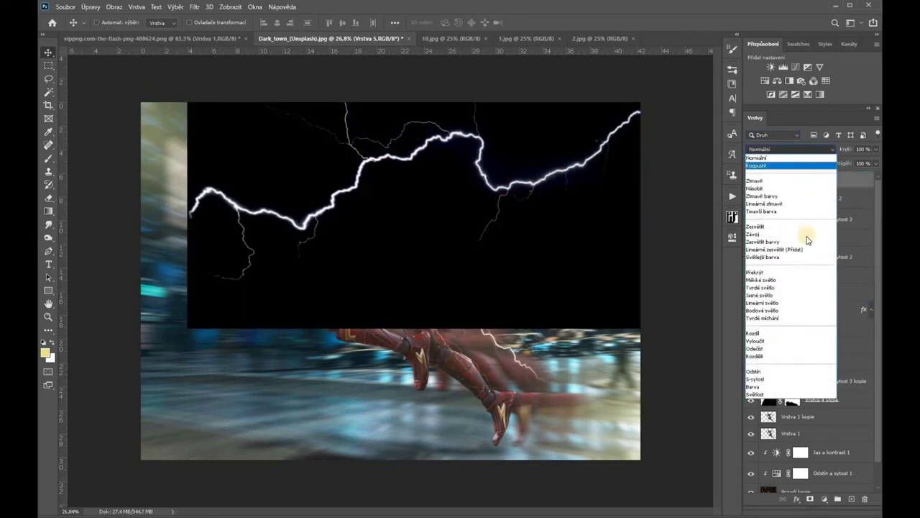
left_click(791, 234)
Step: Position the lightning across the Flash's upper back and move Vrstva 5 below Vrstva 1 kopie 3
left_click_drag(348, 193, 423, 196)
left_click_drag(479, 204, 498, 203)
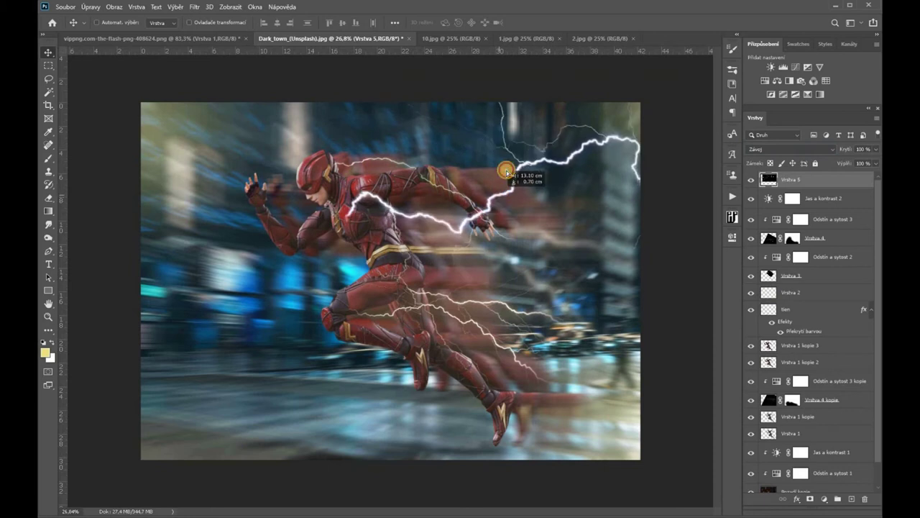
left_click_drag(498, 191, 488, 169)
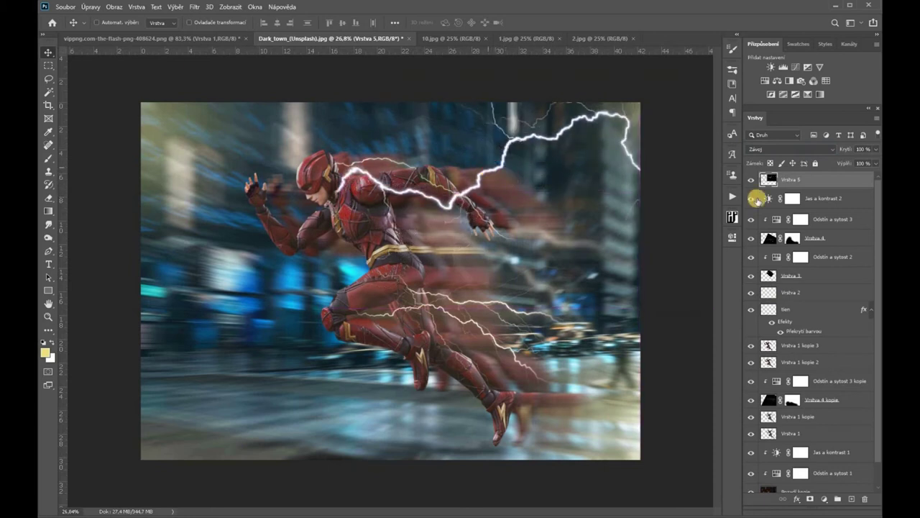
left_click(752, 346)
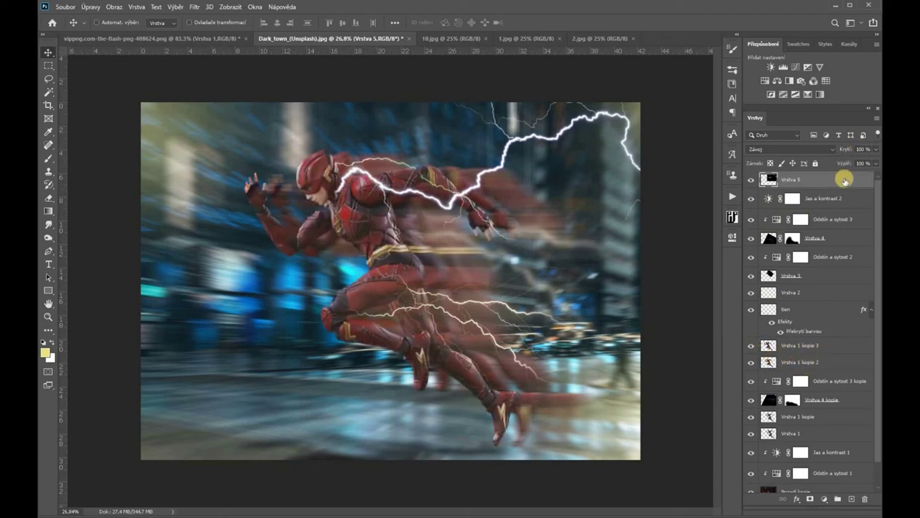
left_click_drag(826, 355, 825, 358)
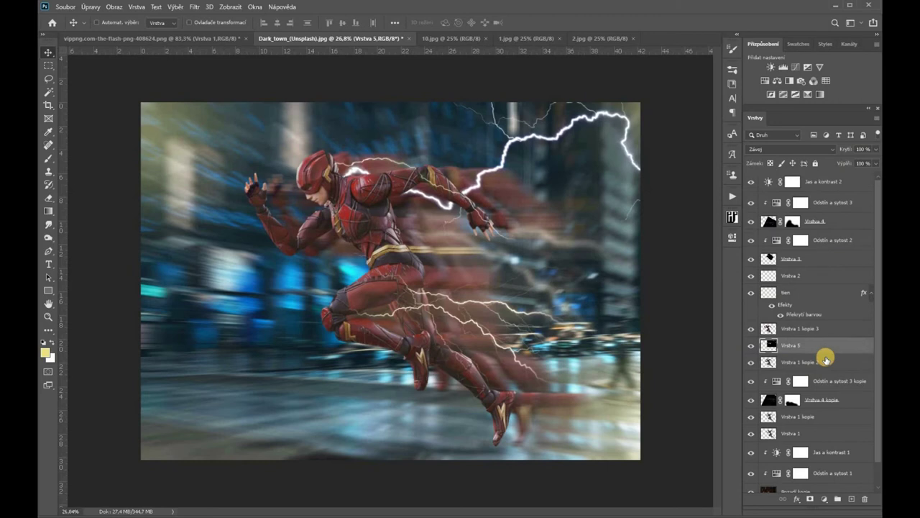
Step: Add a clipped Hue/Saturation adjustment with Hue -180 to the lightning
left_click(766, 81)
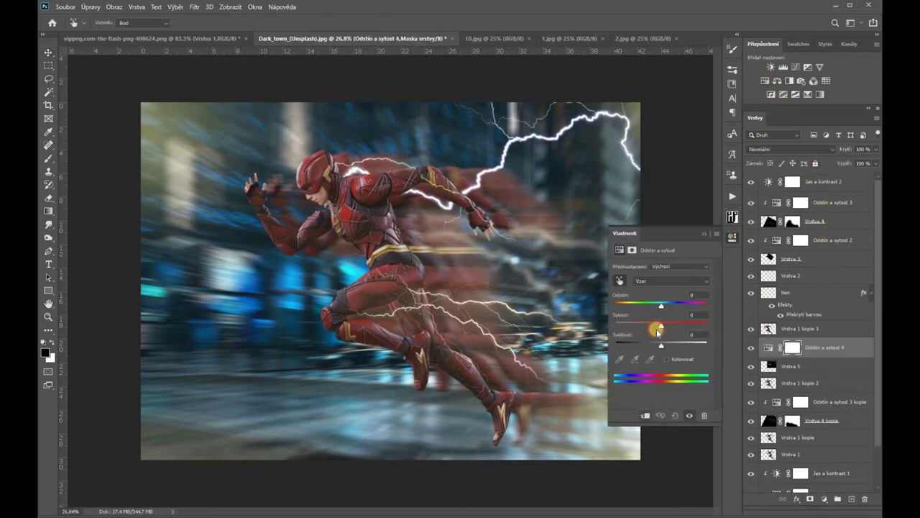
left_click_drag(661, 306, 610, 302)
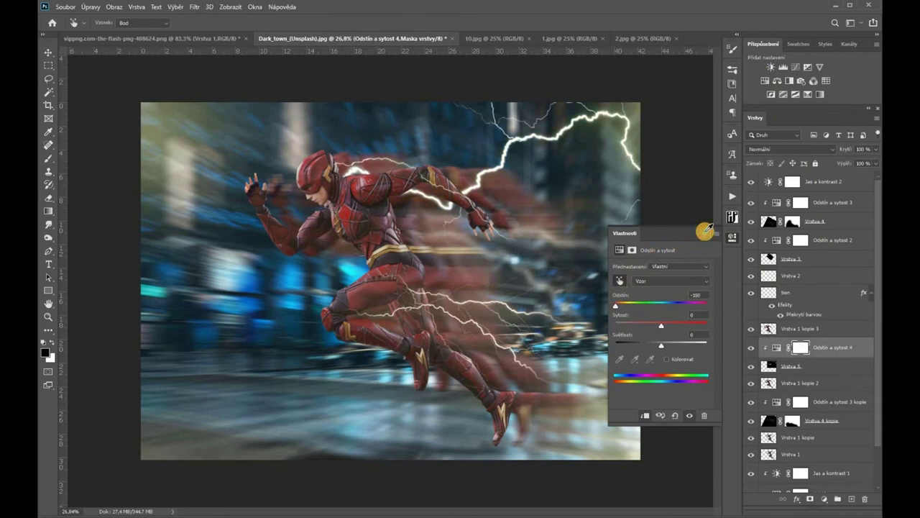
left_click(708, 228)
Step: Reapply Radial Blur to Vrstva 5 and lower its opacity to 42%
left_click(772, 367)
left_click(263, 124)
key("v")
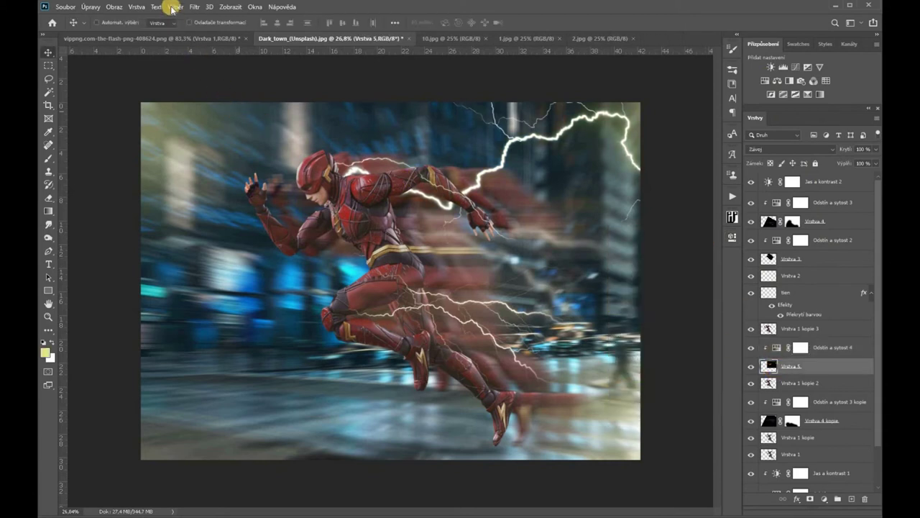
left_click(195, 7)
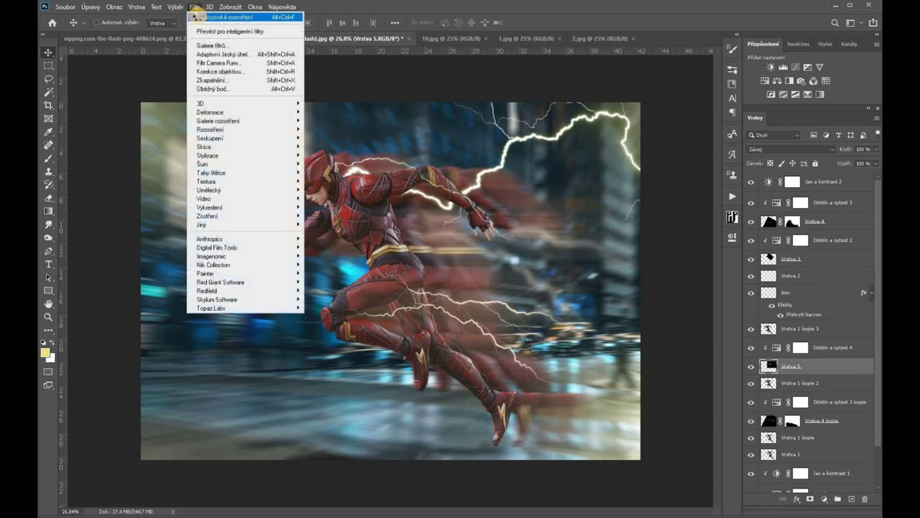
left_click(198, 16)
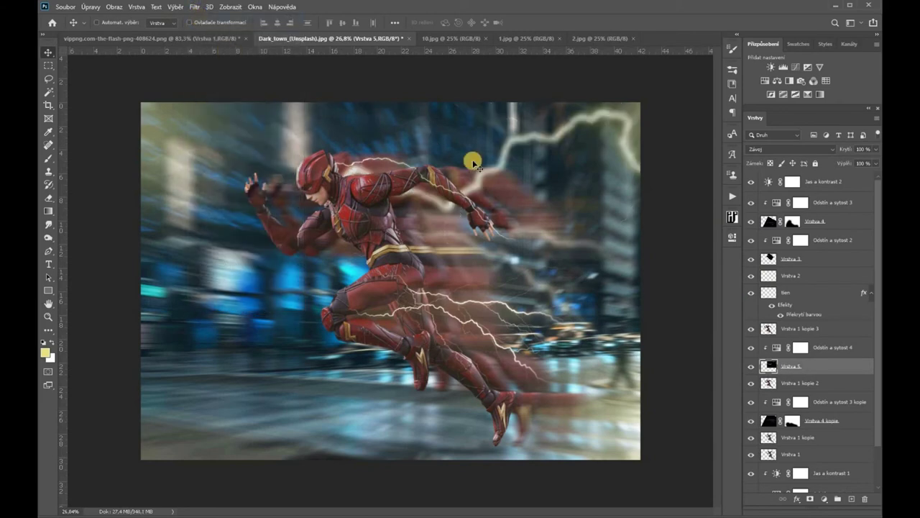
left_click_drag(477, 192, 483, 188)
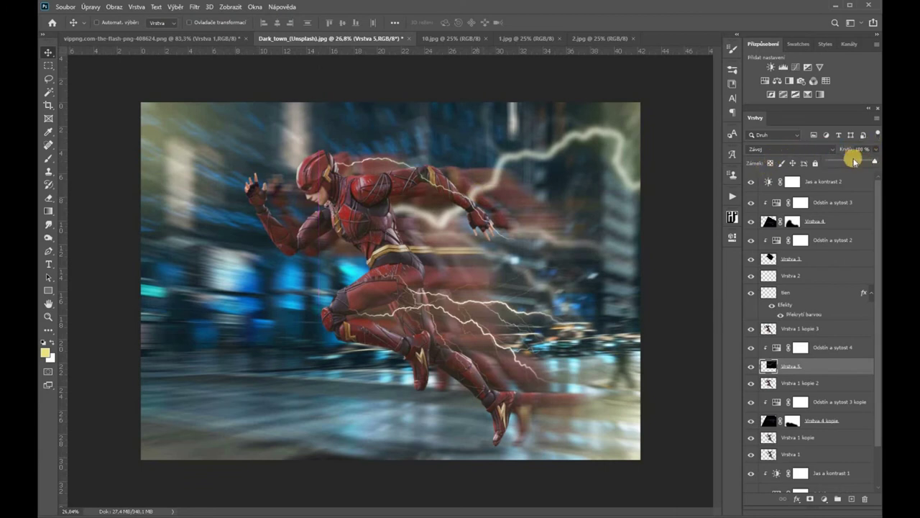
left_click_drag(854, 162, 848, 160)
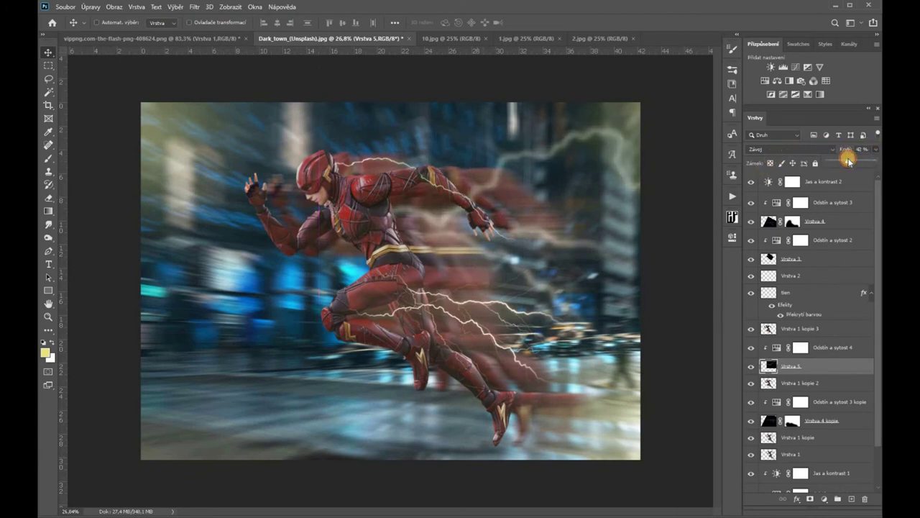
left_click(450, 37)
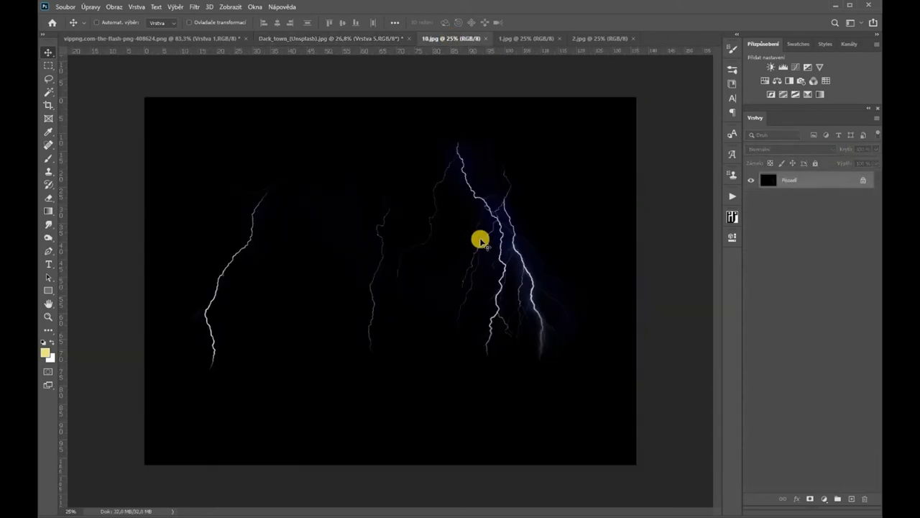
Step: Bring the 1.jpg lightning into the composite, rotate it diagonally, and place it behind the Flash
left_click(301, 39)
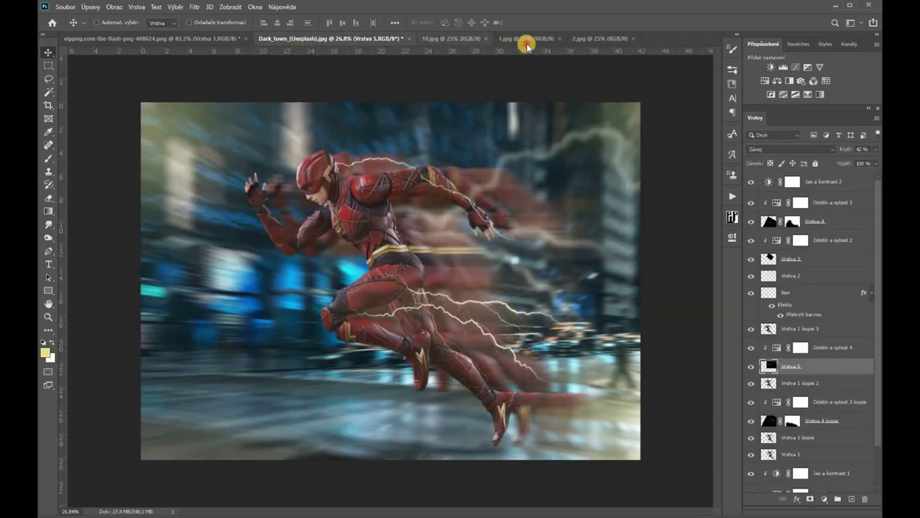
key("ctrl+Tab")
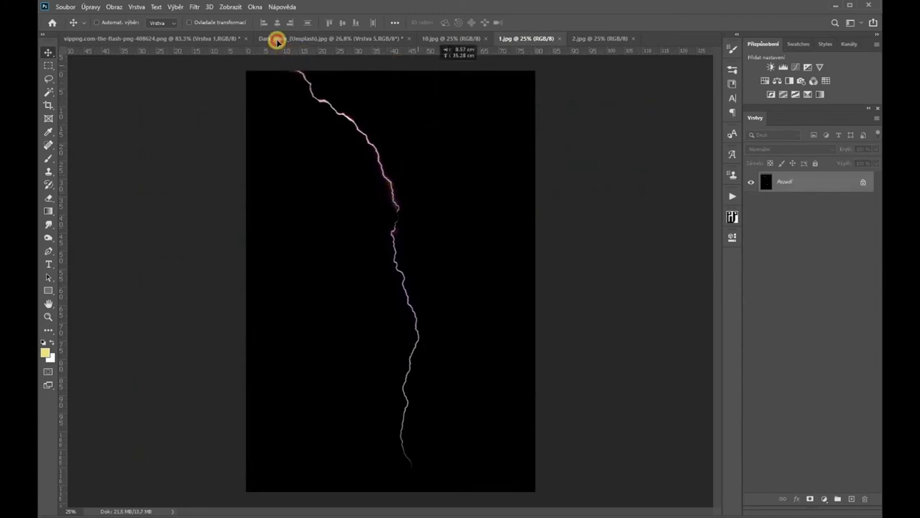
left_click_drag(328, 141, 465, 315)
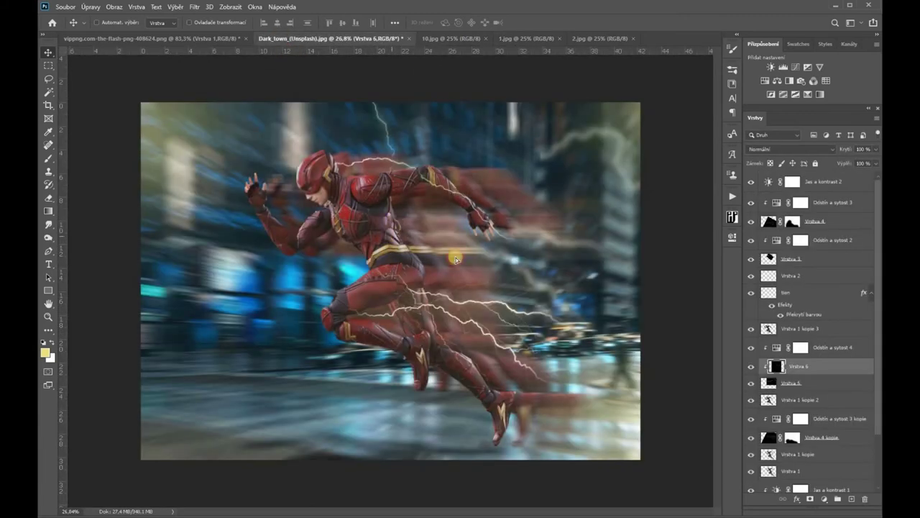
left_click_drag(465, 310, 493, 311)
key("ctrl+t")
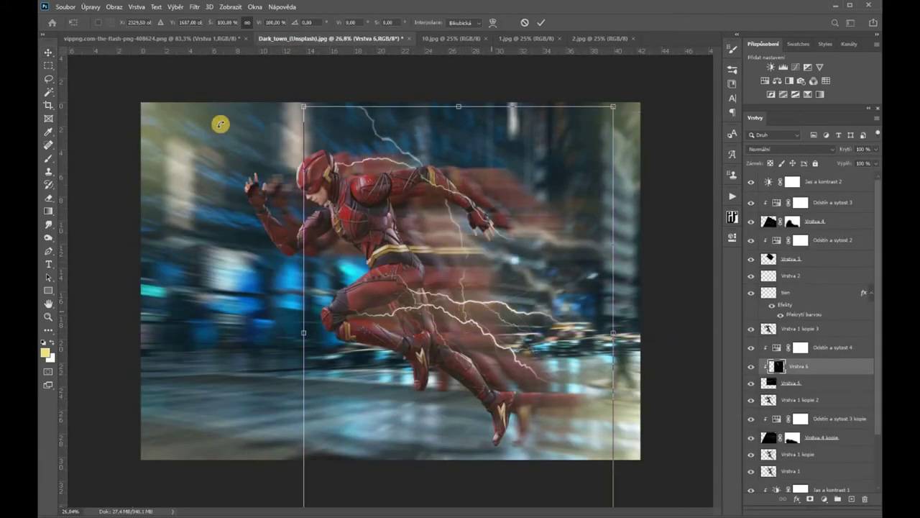
left_click_drag(212, 388, 244, 421)
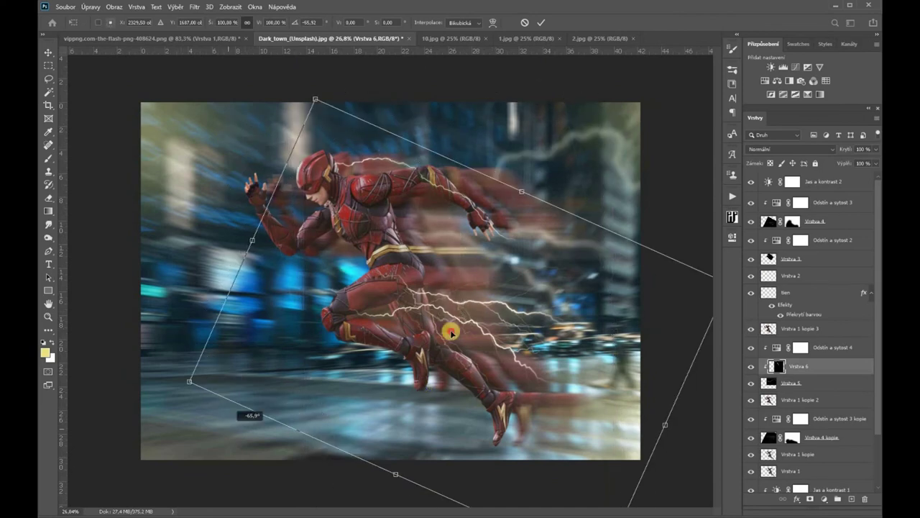
left_click_drag(448, 324, 466, 282)
key("Return")
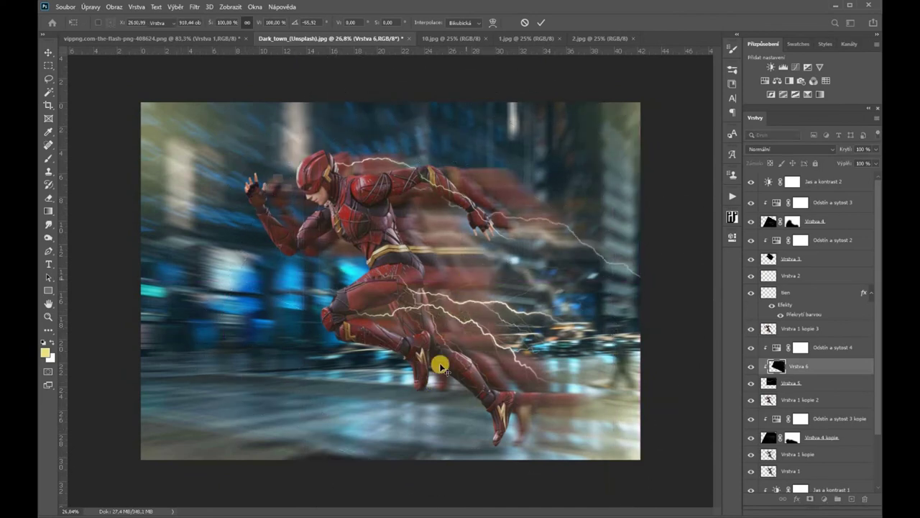
mouse_move(473, 249)
left_mouse_down()
mouse_move(517, 218)
mouse_move(510, 144)
mouse_move(516, 207)
left_mouse_up()
Step: Duplicate the lightning bolt, rotating and positioning the copies to streak behind the Flash
left_click_drag(508, 253, 510, 209)
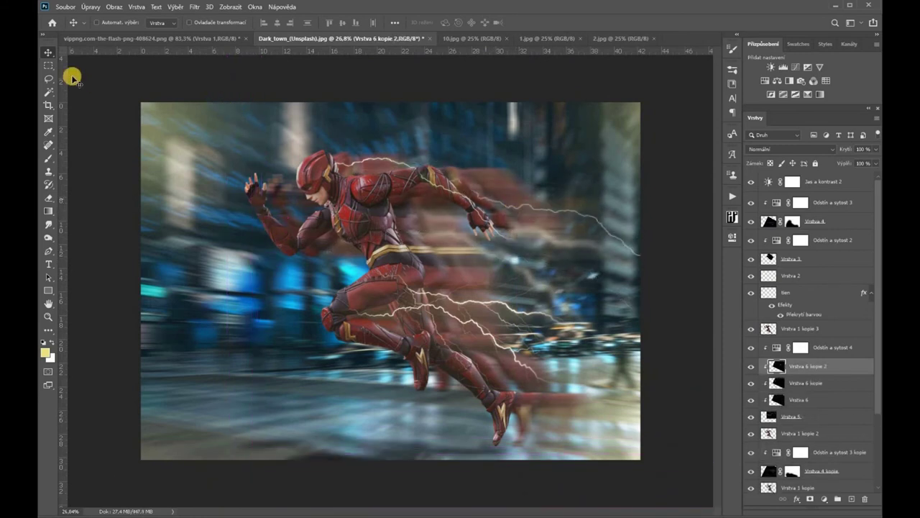
mouse_move(544, 251)
left_mouse_down()
mouse_move(606, 260)
mouse_move(596, 288)
mouse_move(582, 228)
mouse_move(568, 219)
mouse_move(561, 228)
left_mouse_up()
left_click_drag(431, 198, 400, 192)
key("ctrl+t")
left_click_drag(209, 159, 210, 92)
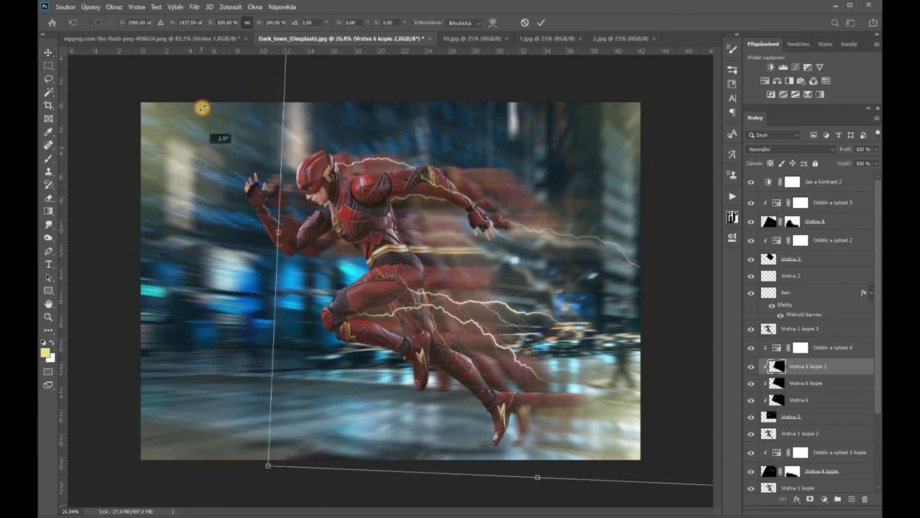
left_click_drag(545, 252, 539, 276)
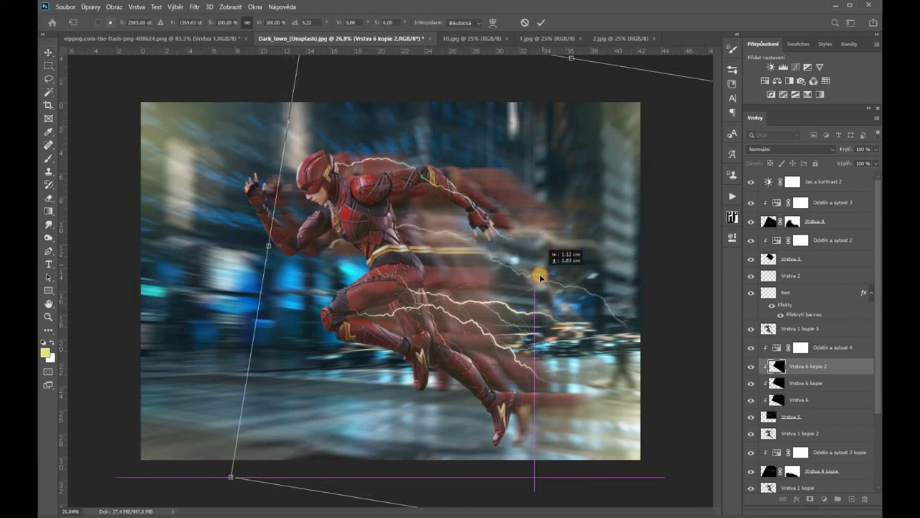
key("Return")
left_click_drag(376, 230, 376, 215)
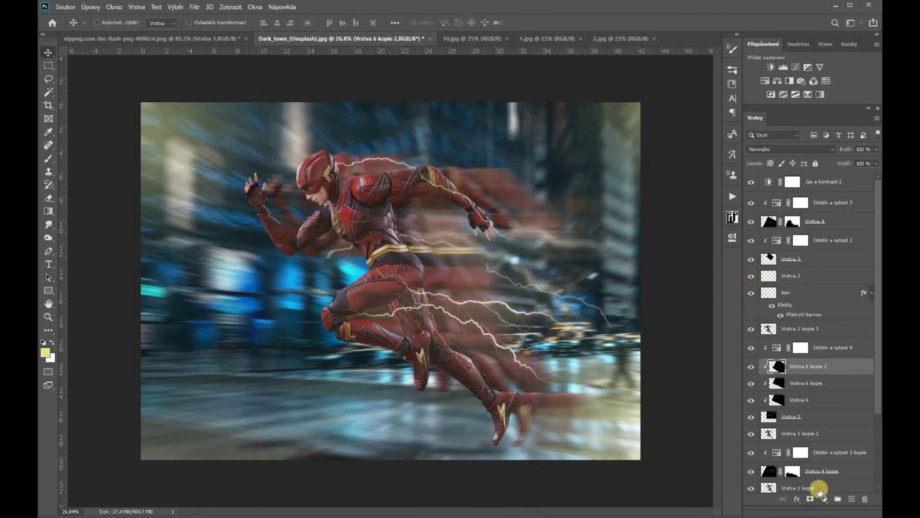
Step: Mask Vrstva 6 kopie 2 and paint out the lightning over the Flash's arm
left_click(811, 499)
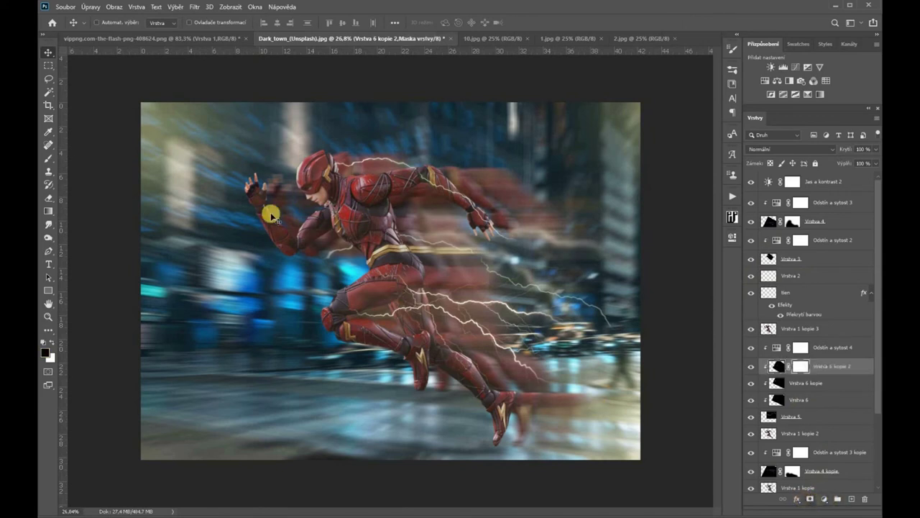
left_click(52, 159)
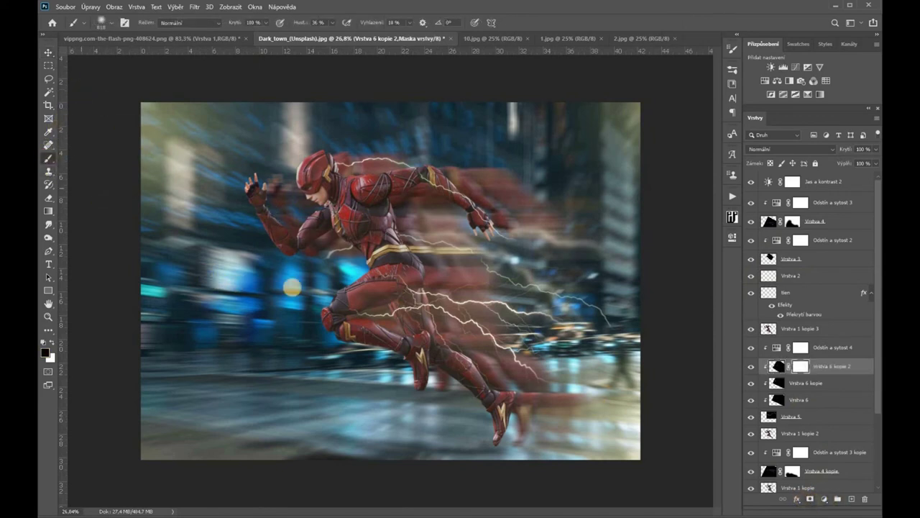
mouse_move(309, 275)
left_mouse_down()
mouse_move(327, 241)
mouse_move(428, 252)
mouse_move(427, 271)
left_mouse_up()
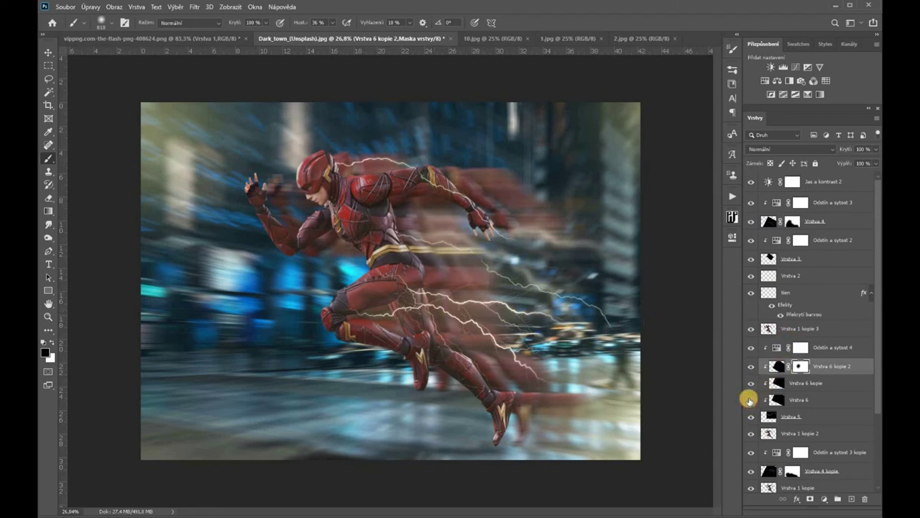
left_click(750, 368)
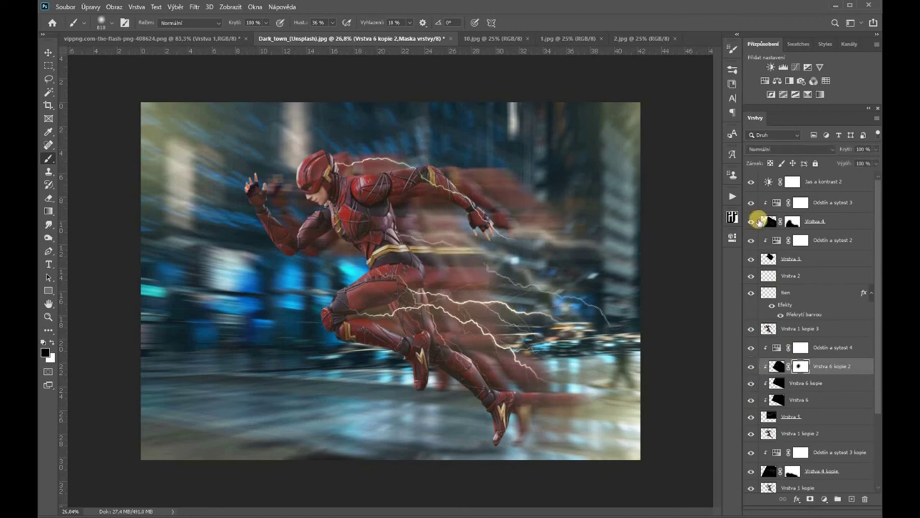
Step: Target the Vrstva 4 layer mask and enlarge the soft brush to 254
left_click(750, 221)
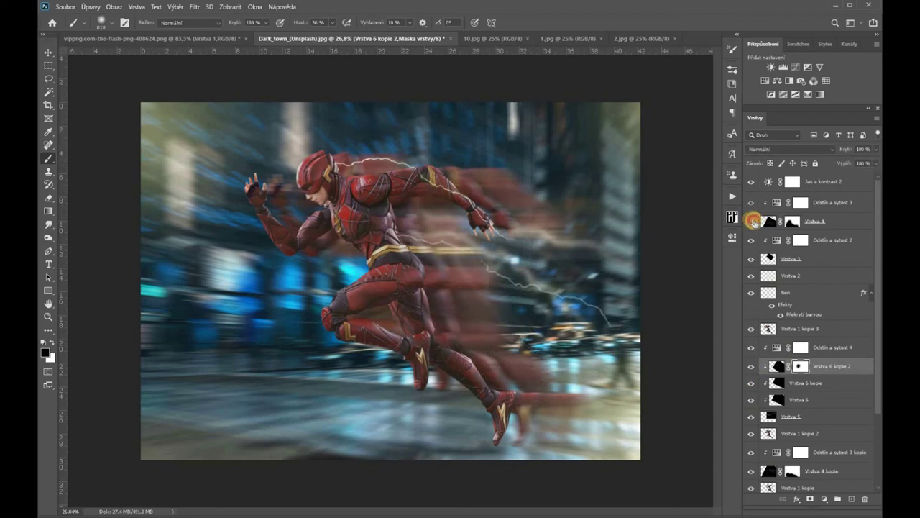
left_click(793, 225)
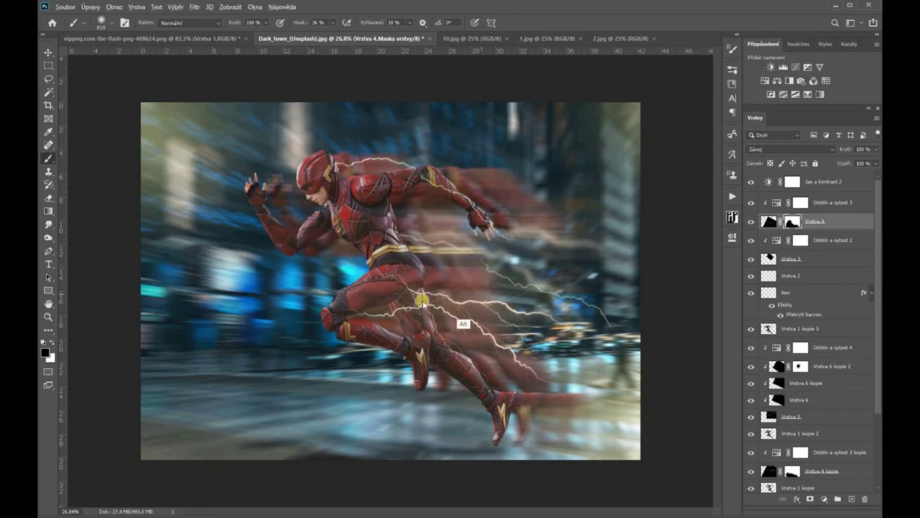
left_click_drag(404, 303, 386, 265)
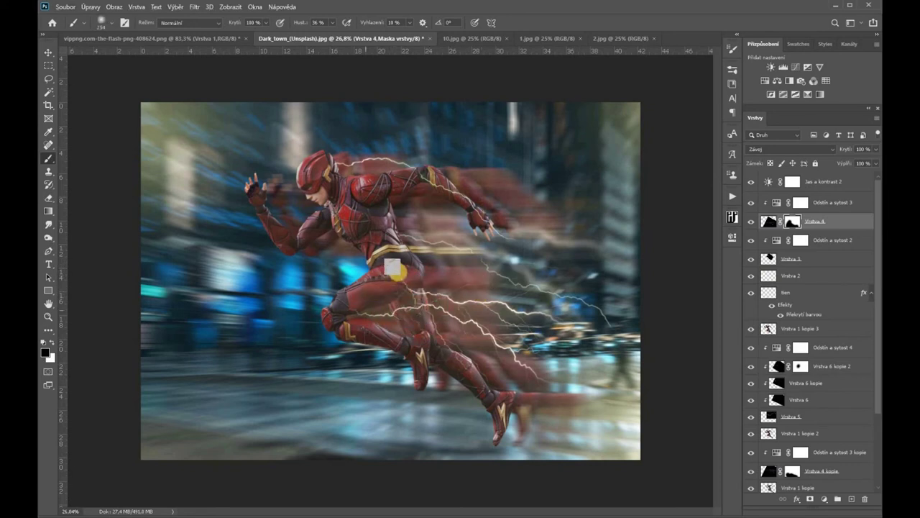
left_click_drag(389, 271, 432, 285)
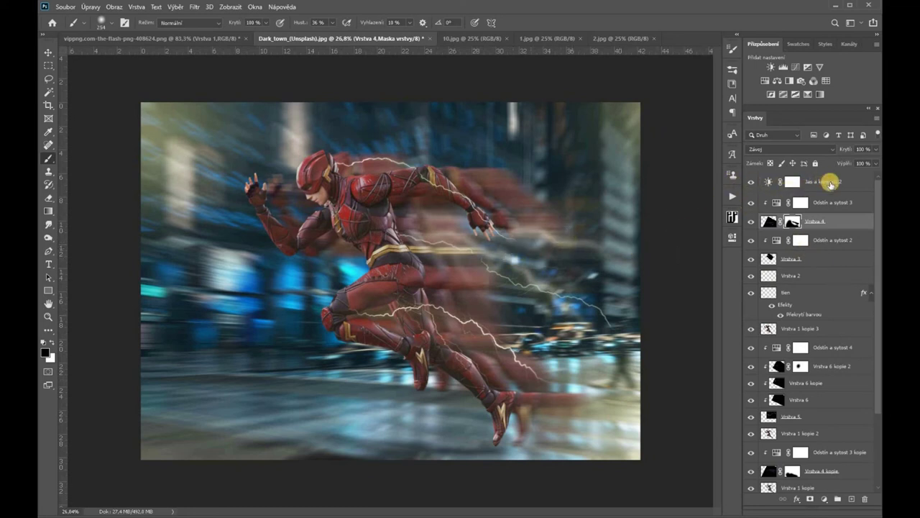
key("alt+period")
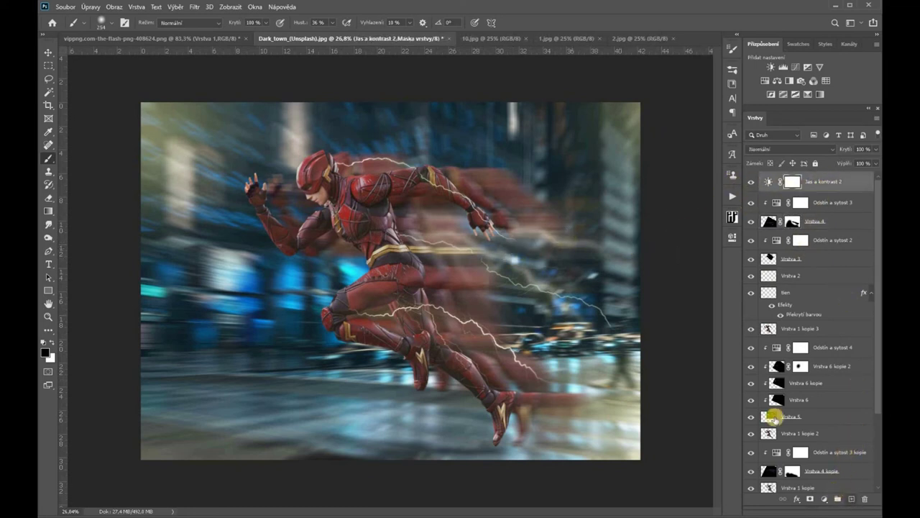
Step: Paint a soft yellow glow on a new top layer
key("ctrl+shift+alt+n")
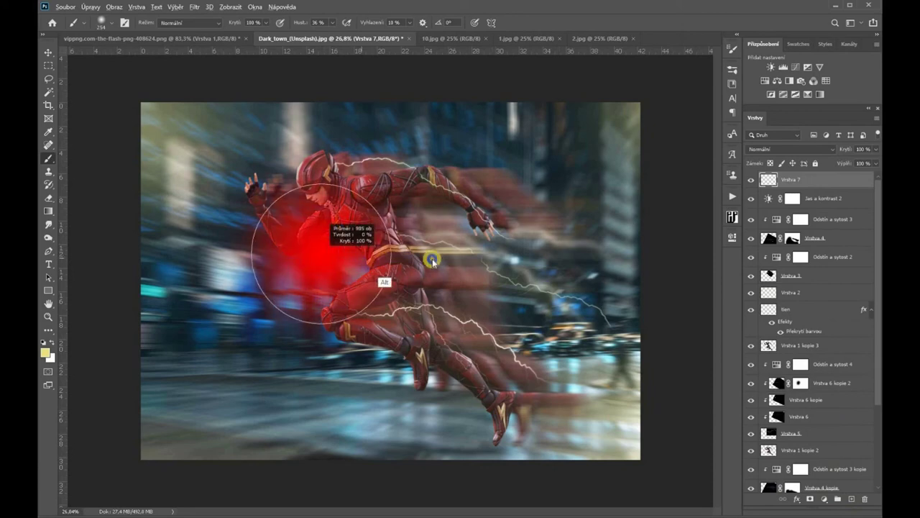
left_click_drag(432, 260, 362, 209)
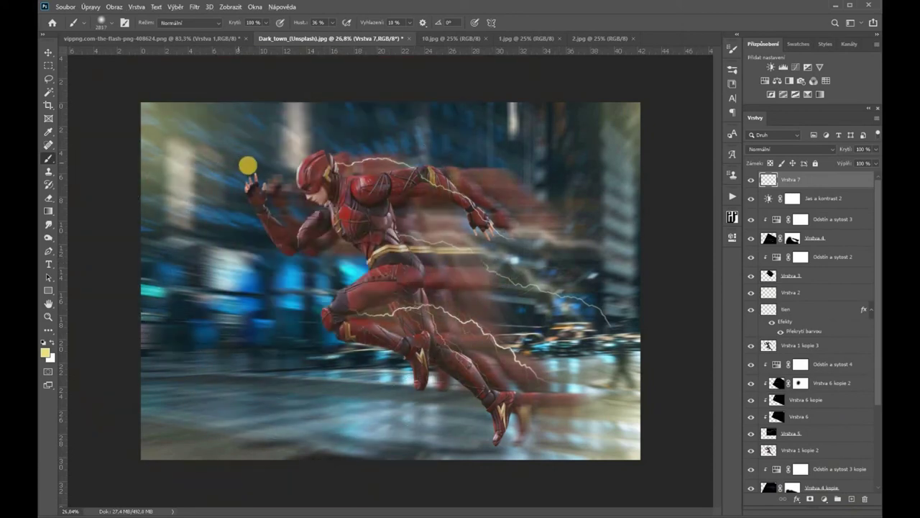
left_click(253, 171)
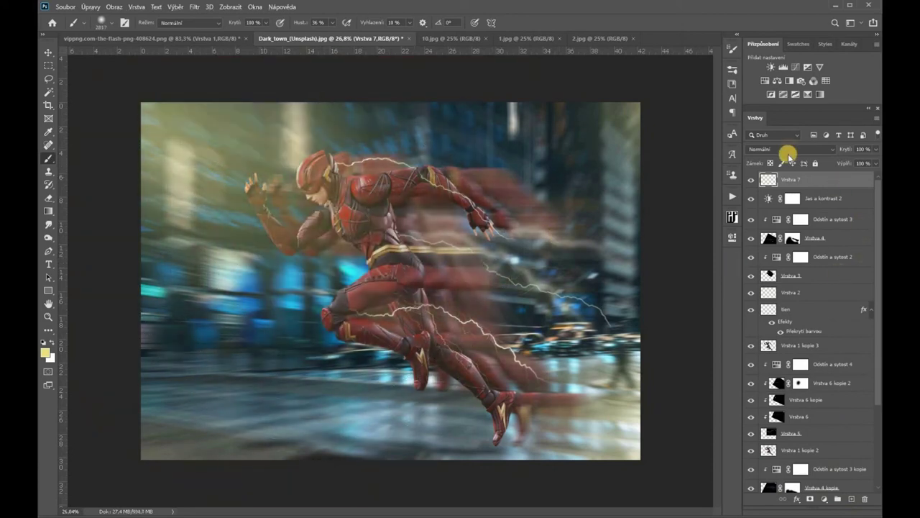
Step: Set Vrstva 7 to Překrýt (Overlay) at 49% opacity and stamp visible layers into Vrstva 8
left_click(784, 149)
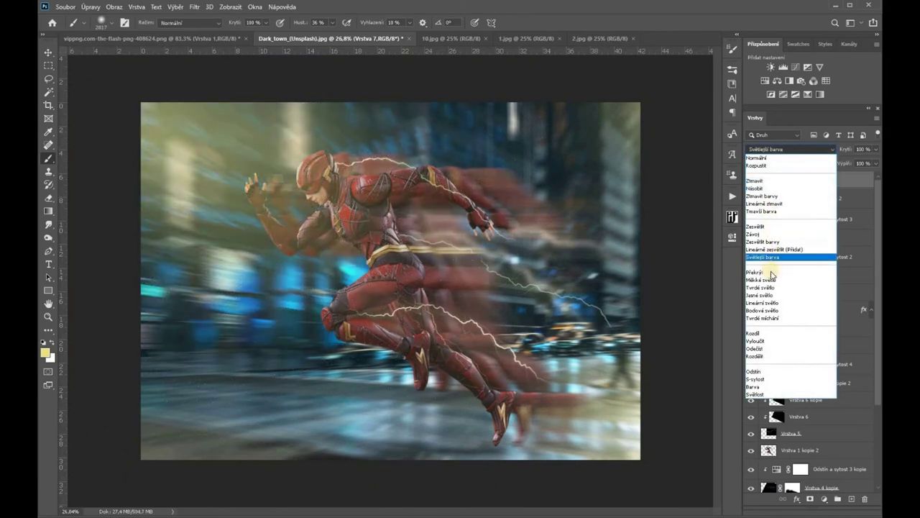
left_click(772, 272)
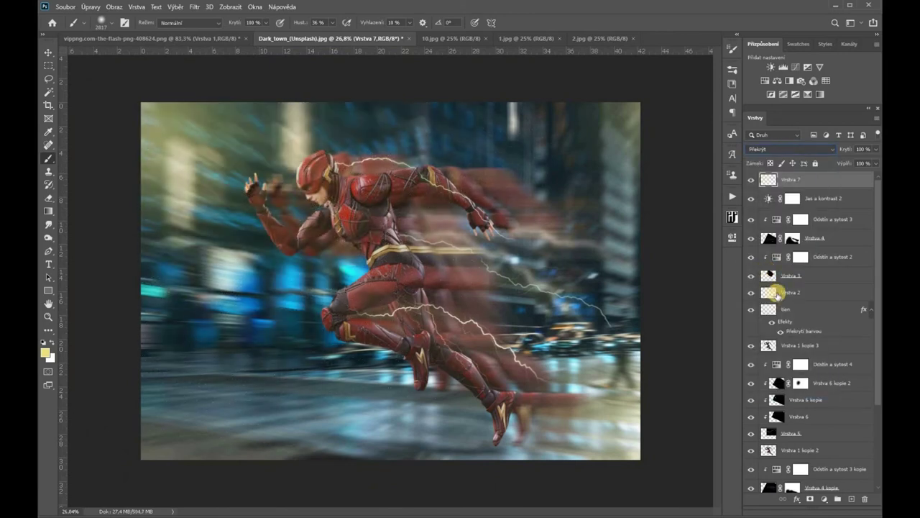
left_click(873, 151)
left_click_drag(850, 164, 852, 164)
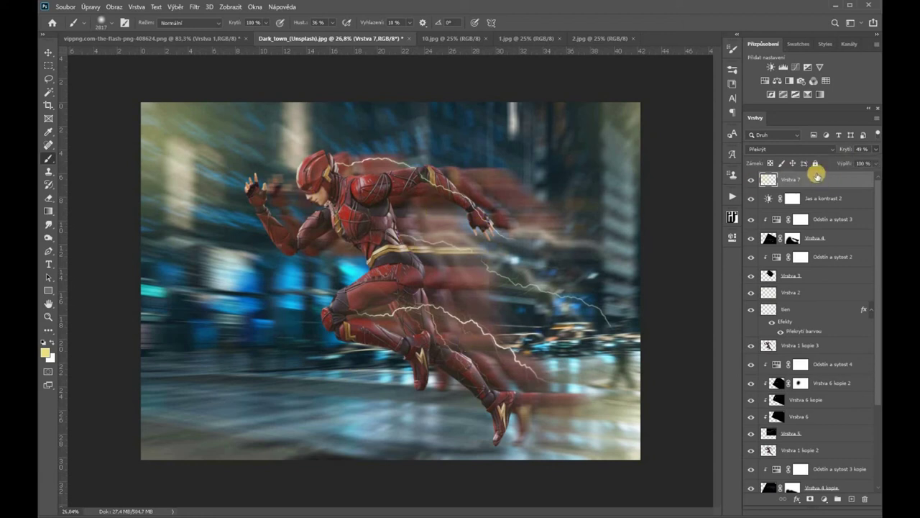
key("ctrl+shift+alt+e")
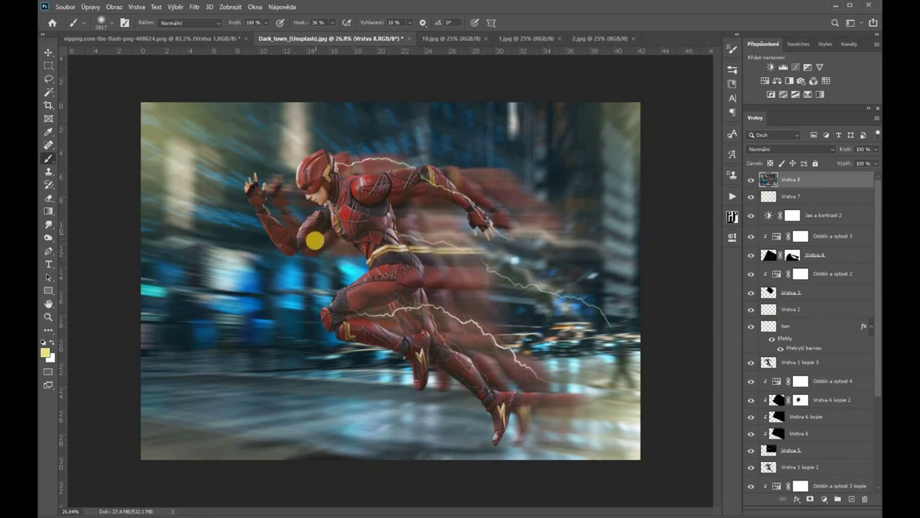
key("m")
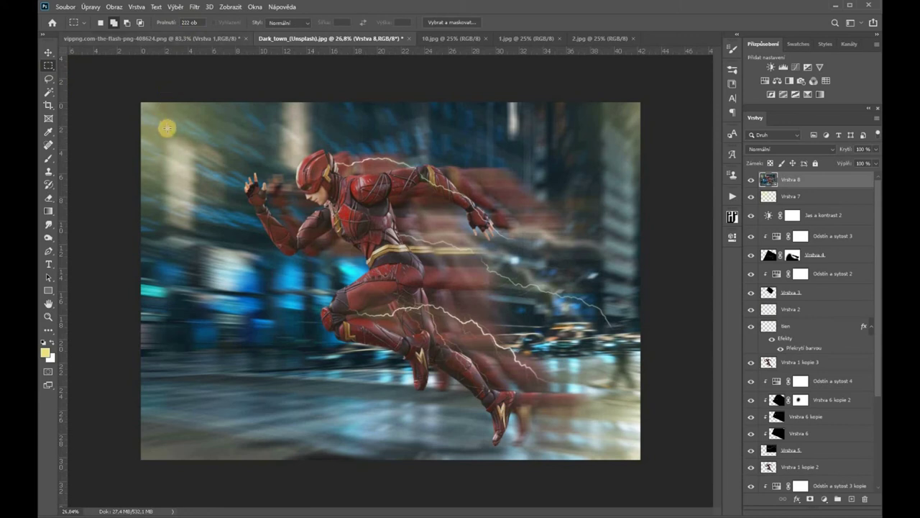
Step: Darken the edges outside a 222 px-feathered rectangle using Levels midtones of 0,47
mouse_move(166, 119)
left_mouse_down()
mouse_move(620, 436)
mouse_move(637, 424)
left_mouse_up()
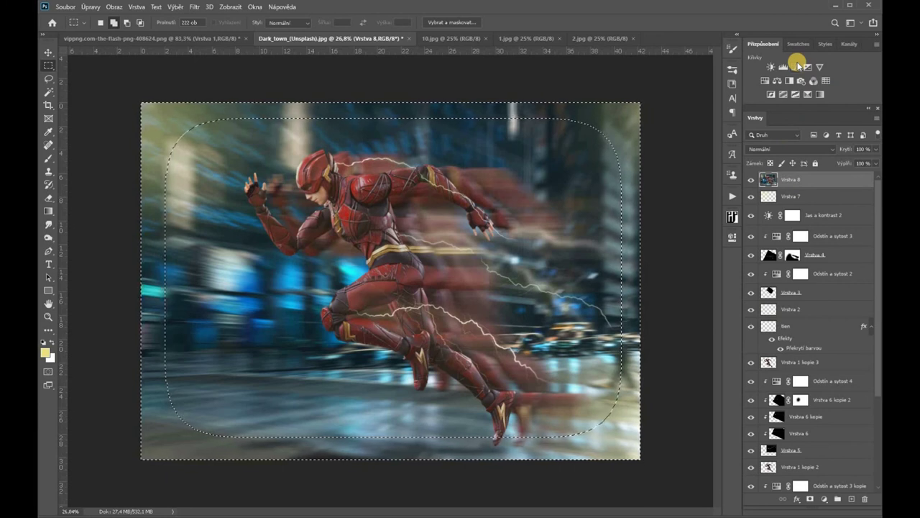
key("ctrl+l")
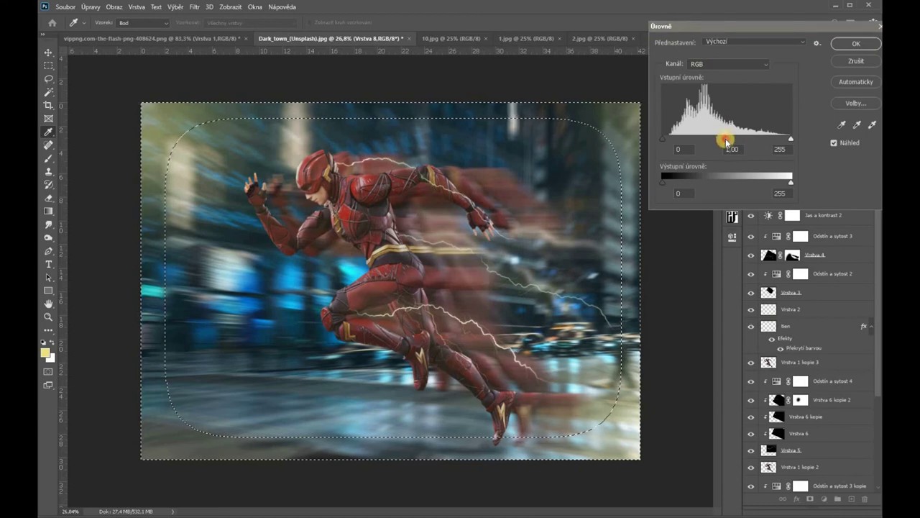
left_click_drag(746, 138, 751, 136)
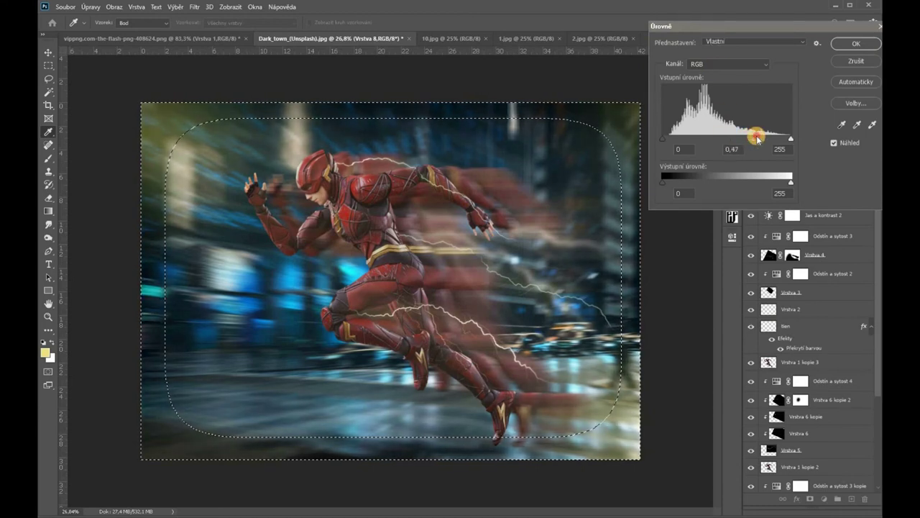
left_click(846, 45)
key("Return")
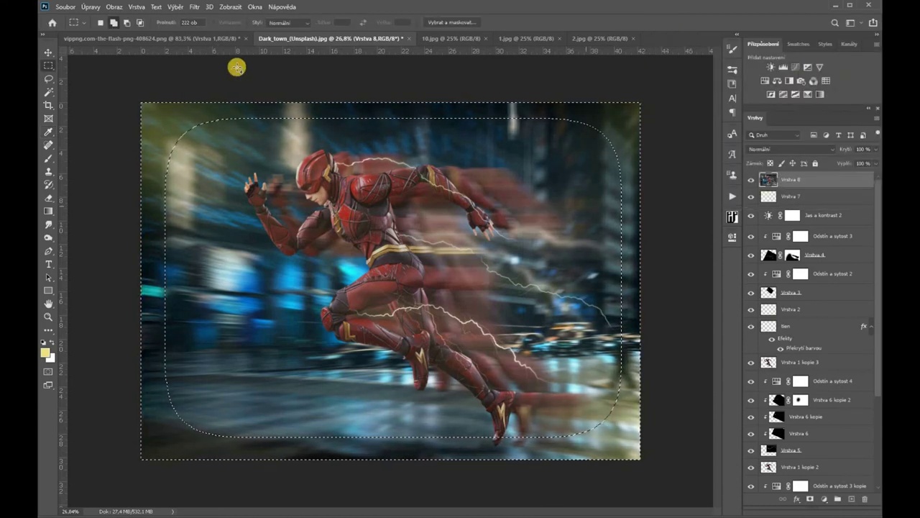
Step: Apply a Gaussian Blur of about 40 px to the darkened edges and deselect
left_click(194, 8)
mouse_move(210, 130)
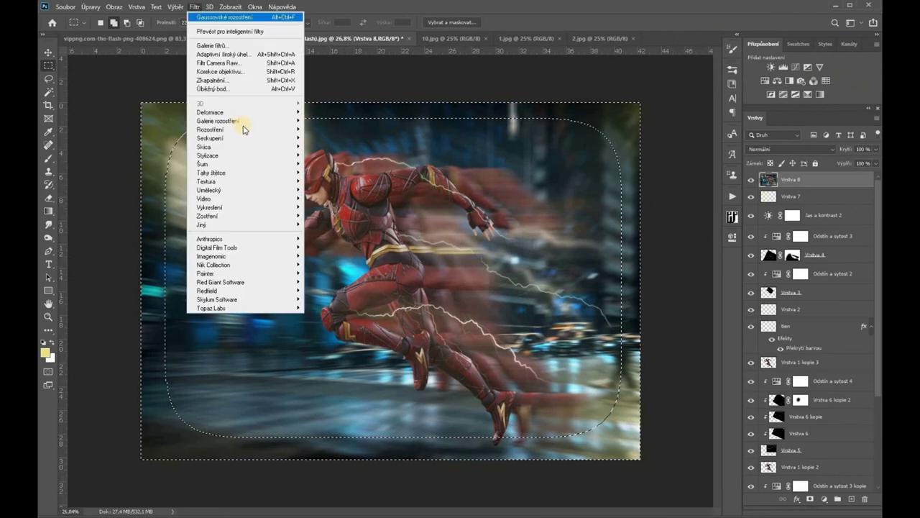
left_click(318, 129)
left_click_drag(392, 201, 419, 201)
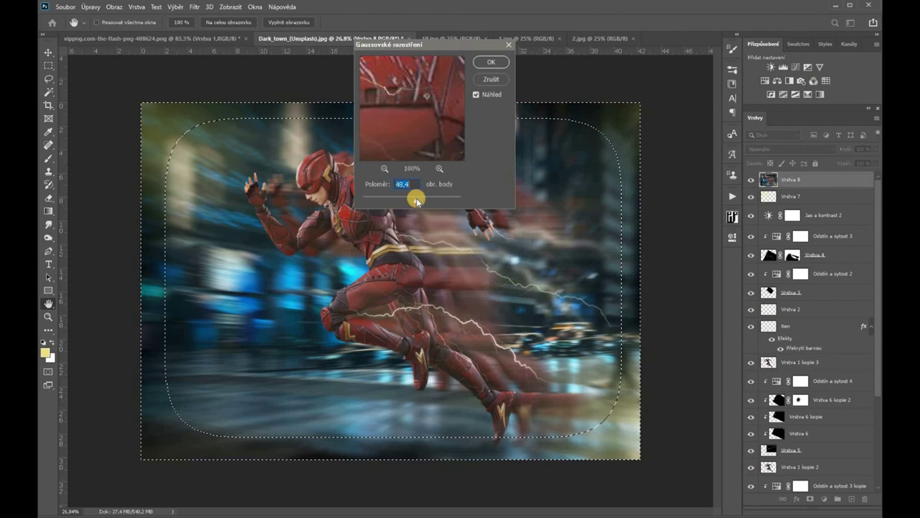
key("Return")
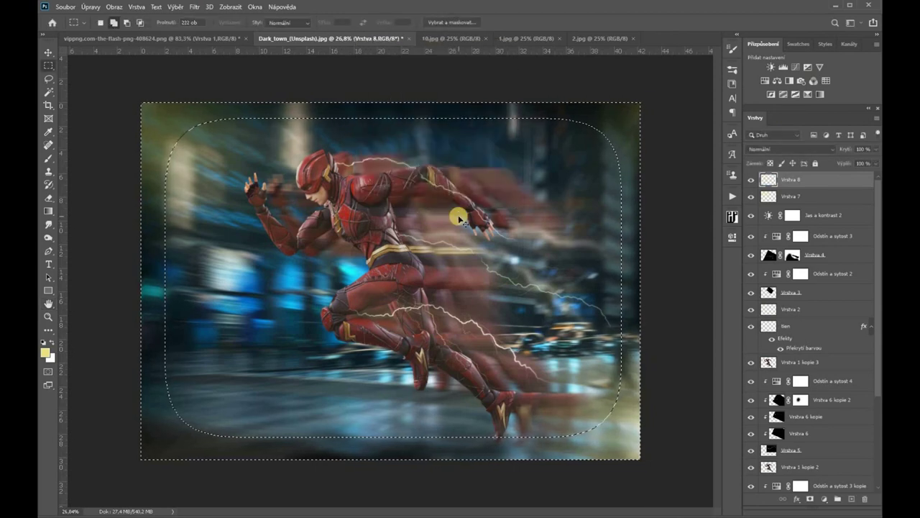
key("ctrl+d")
scroll(457, 224, "up", 1)
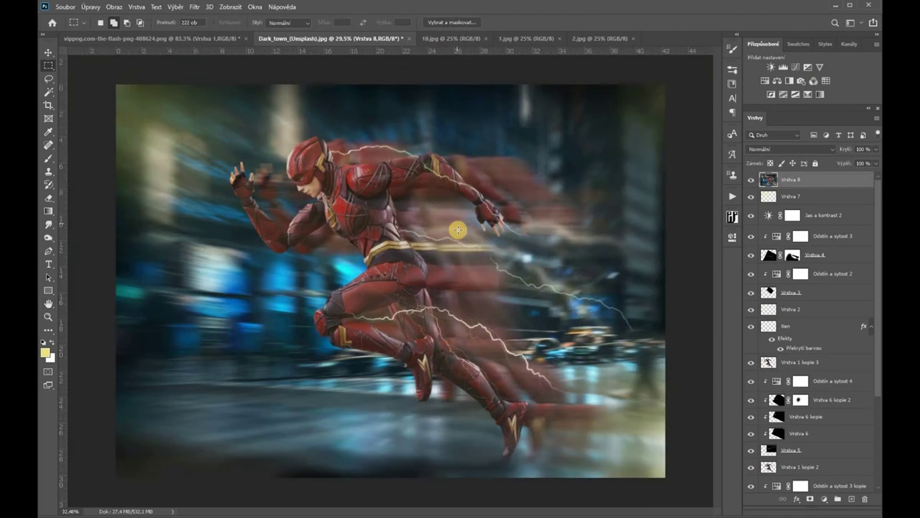
scroll(453, 227, "up", 1)
scroll(402, 227, "up", 1)
scroll(324, 194, "up", 2)
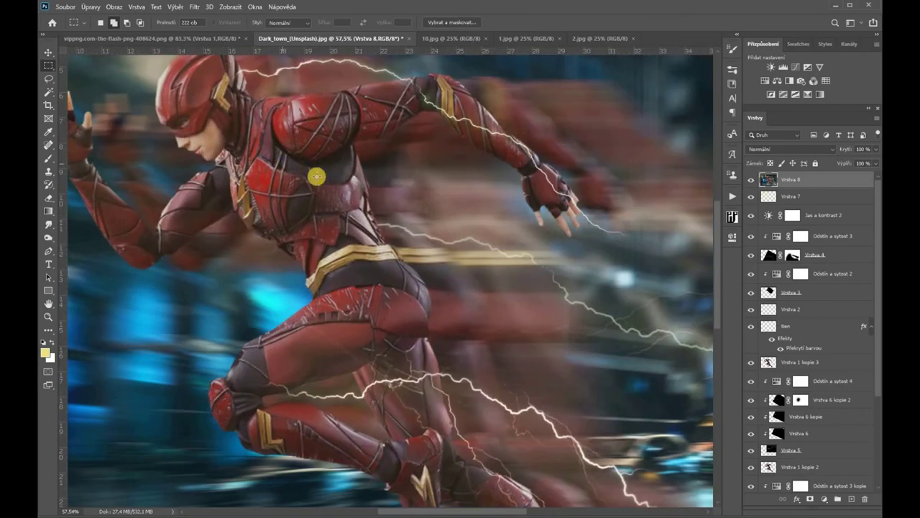
scroll(345, 195, "down", 4)
scroll(346, 199, "down", 2)
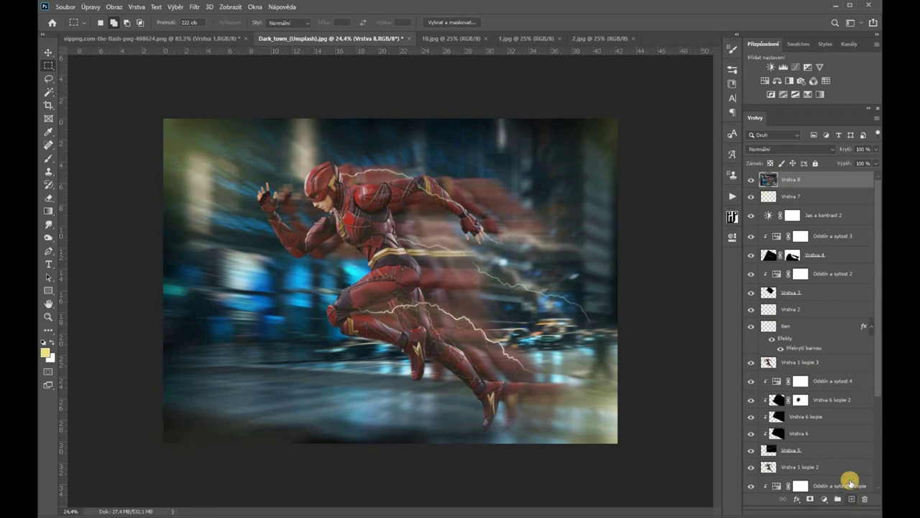
Step: Add a new smoke layer and choose the Sampled Brush 22 smoke brush
left_click(851, 498)
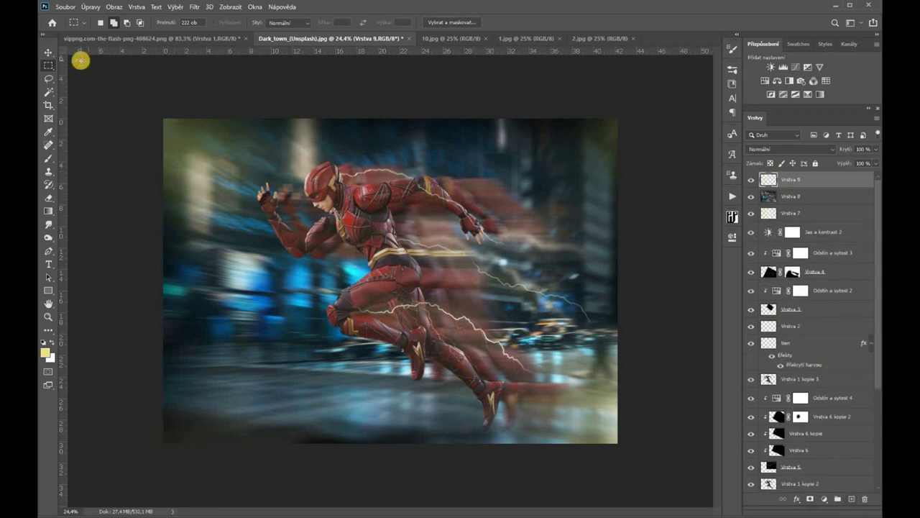
key("b")
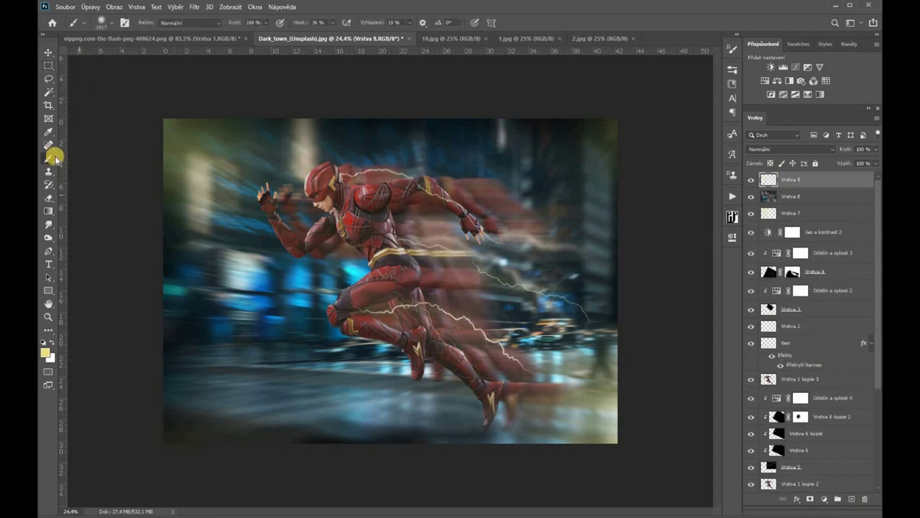
left_click(100, 22)
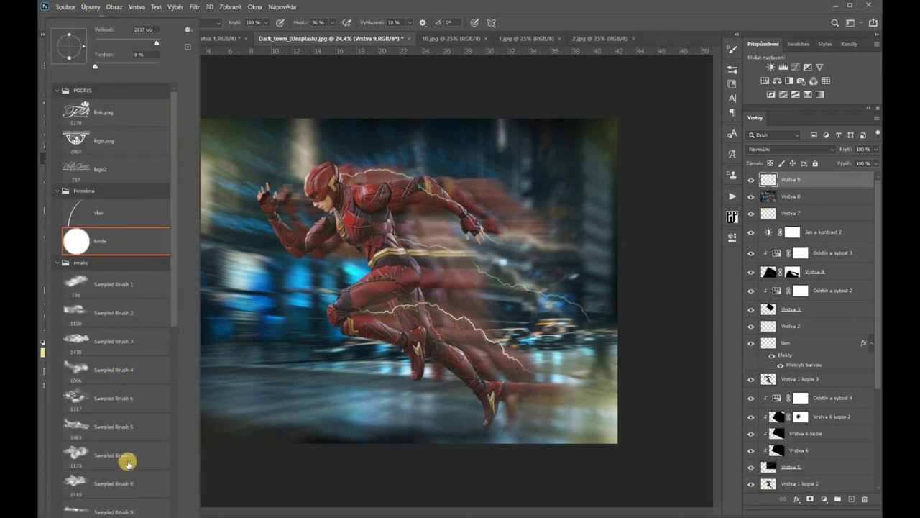
scroll(128, 463, "down", 2)
scroll(136, 438, "down", 2)
scroll(148, 421, "down", 3)
scroll(148, 417, "down", 1)
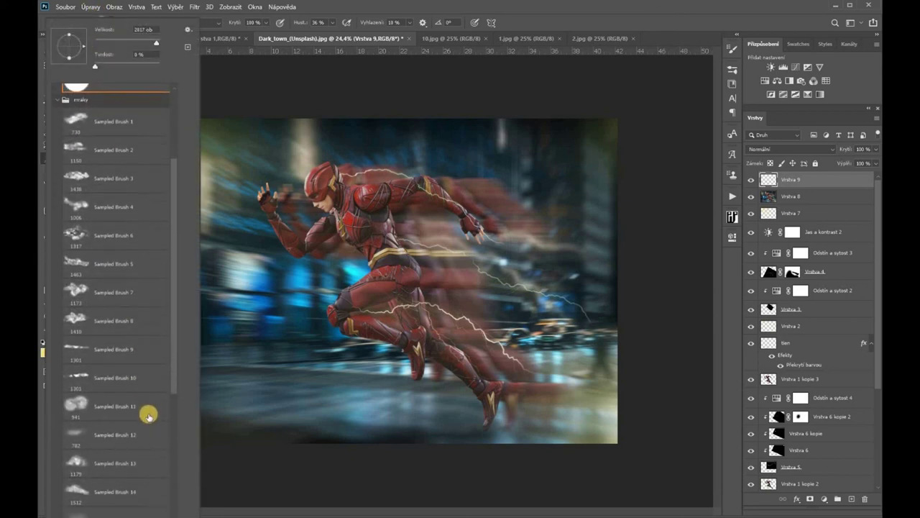
scroll(148, 414, "down", 3)
scroll(148, 412, "down", 4)
scroll(130, 431, "down", 3)
left_click(118, 440)
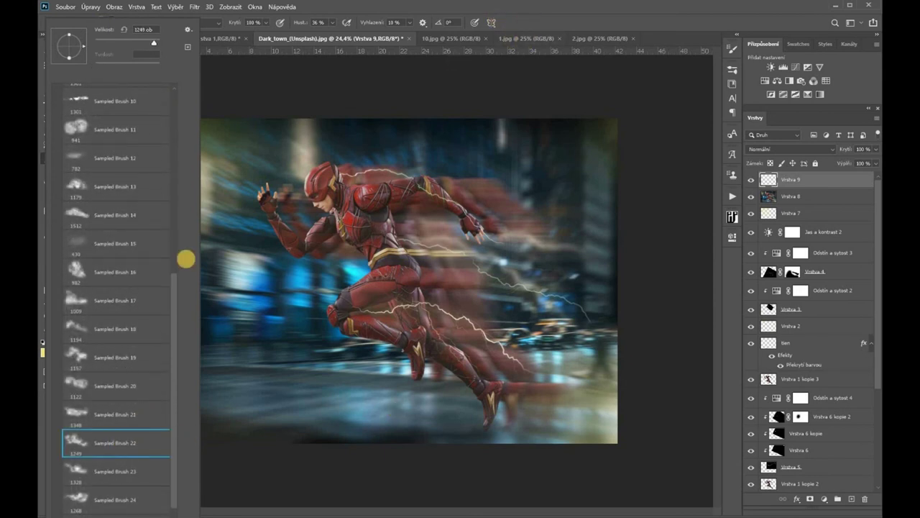
key("Return")
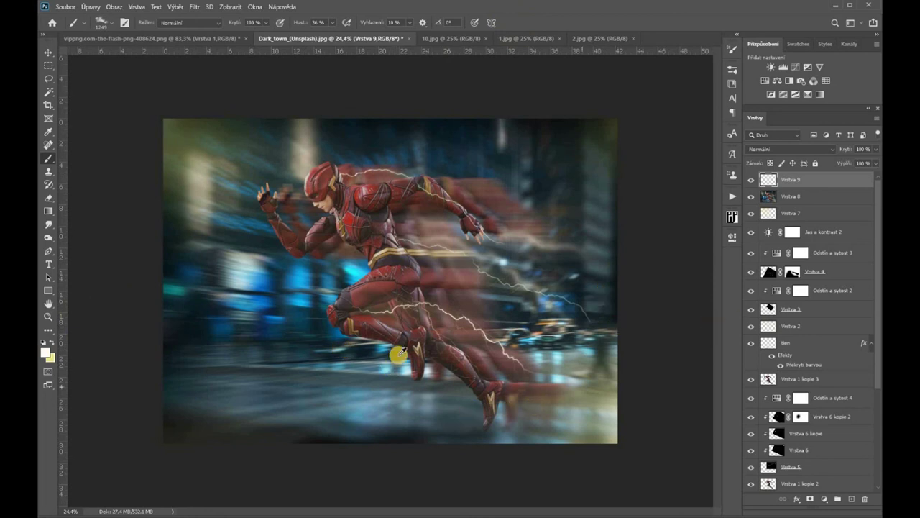
Step: Paint white smoke in the lower right, sky and runner's leg, then stamp visible layers
left_click_drag(400, 354, 461, 372)
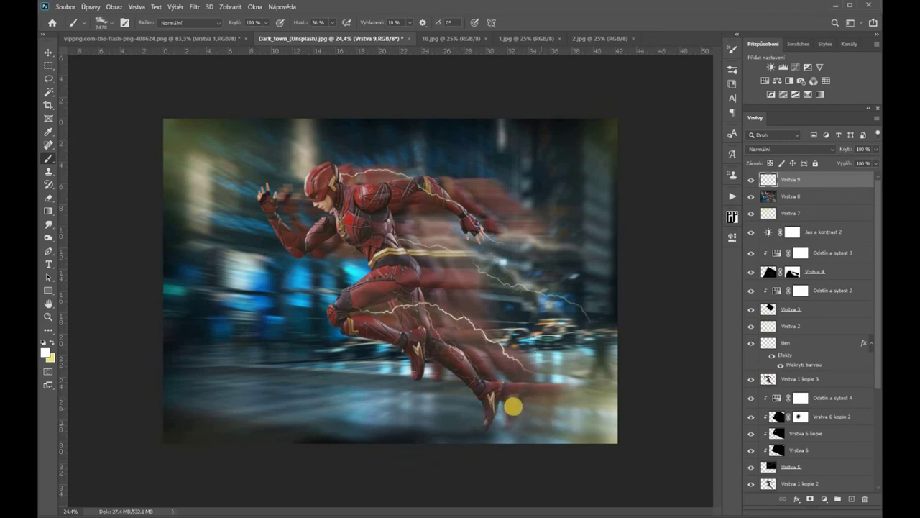
left_click(544, 416)
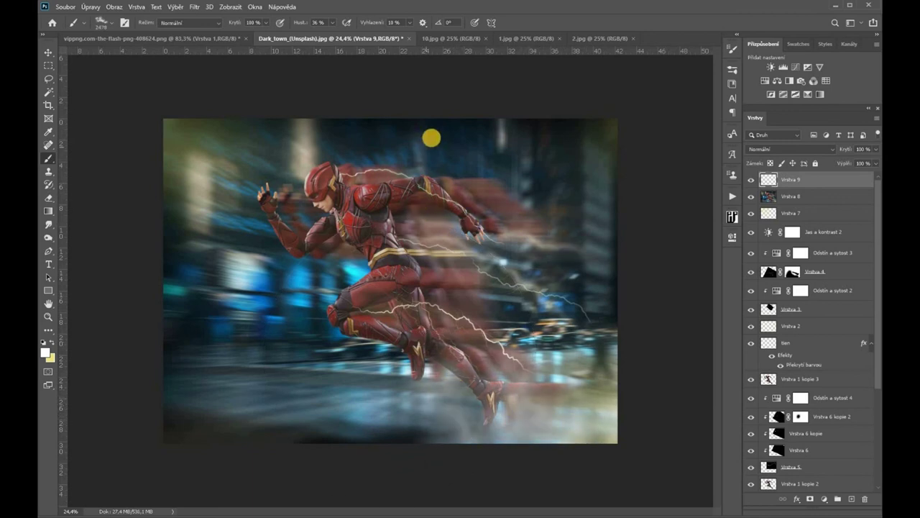
left_click(438, 144)
left_click(466, 195)
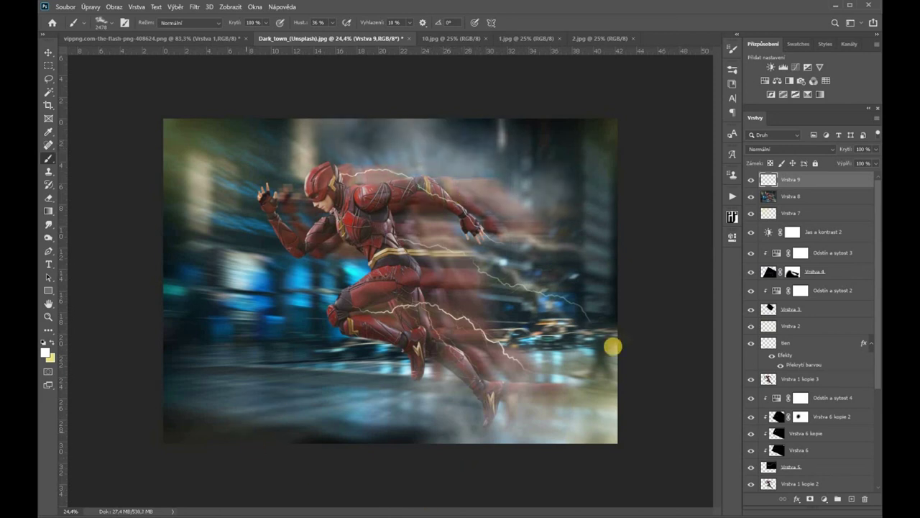
mouse_move(422, 259)
left_mouse_down()
mouse_move(306, 247)
mouse_move(284, 213)
left_mouse_up()
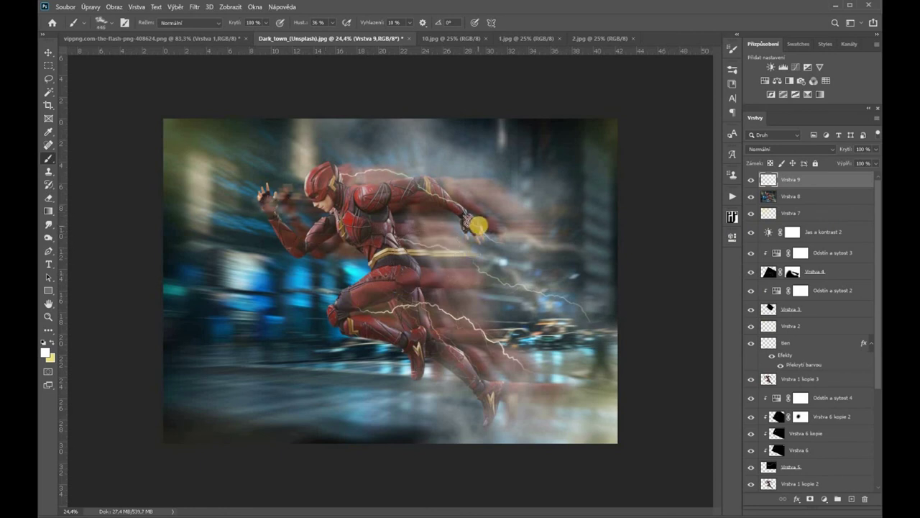
left_click_drag(391, 312, 505, 386)
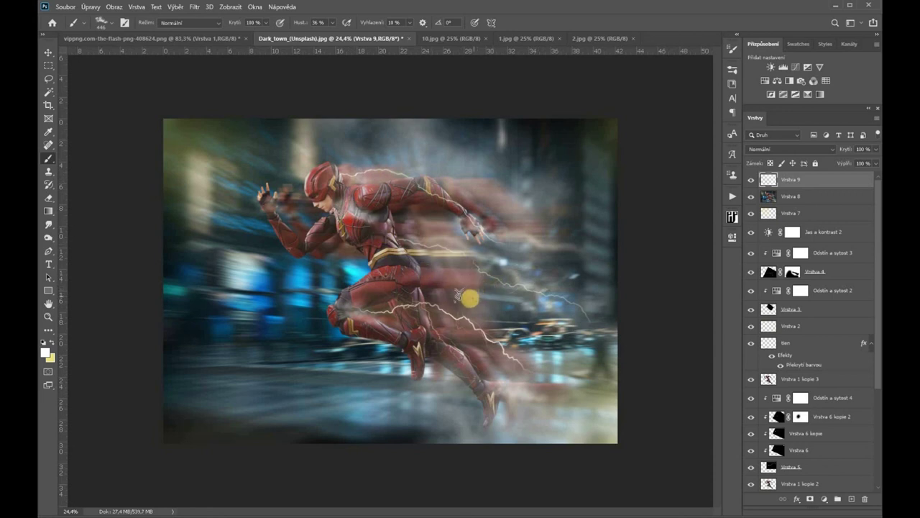
left_click_drag(366, 227, 381, 227)
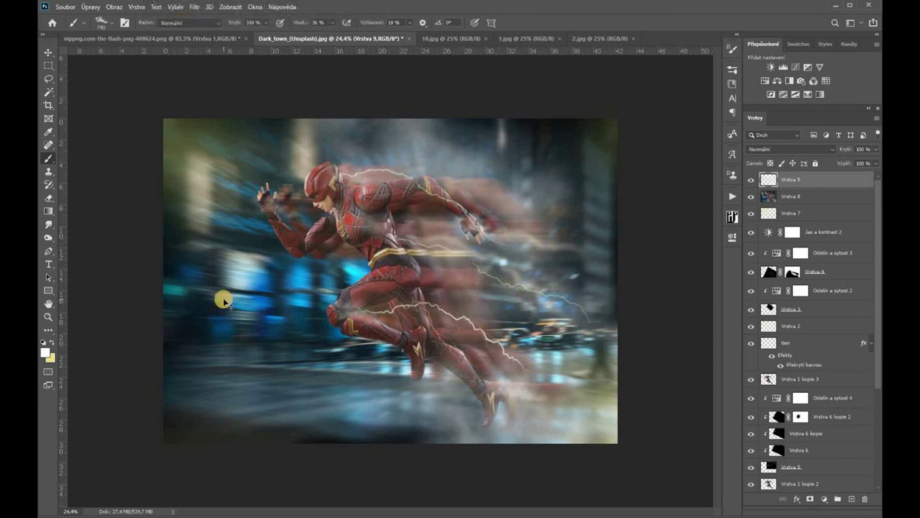
key("ctrl+shift+alt+e")
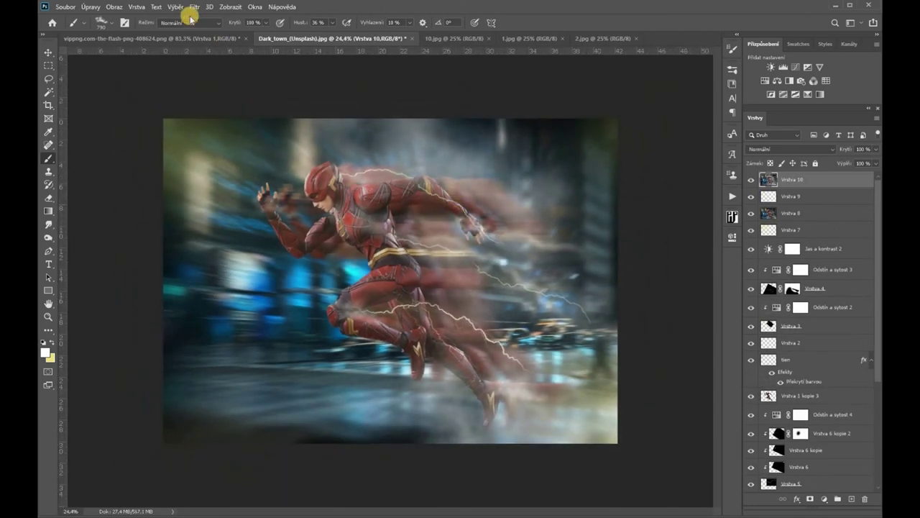
left_click(194, 7)
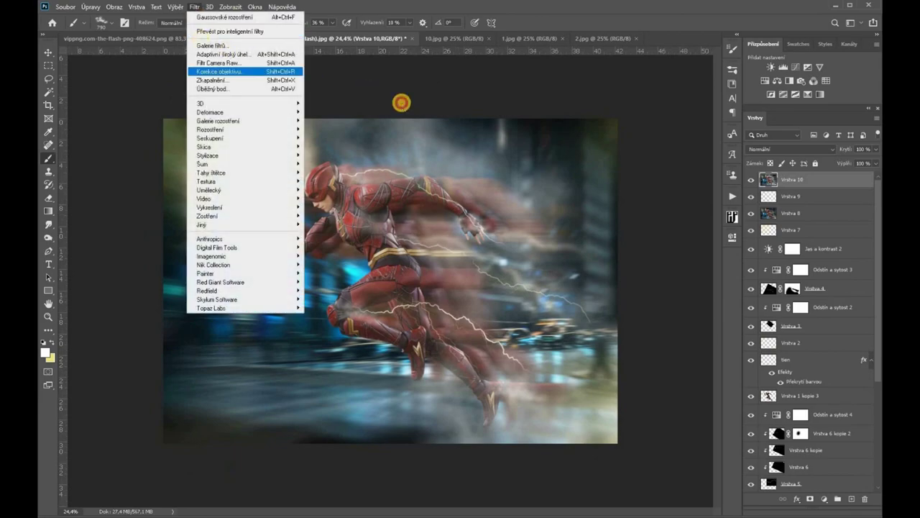
left_click(401, 102)
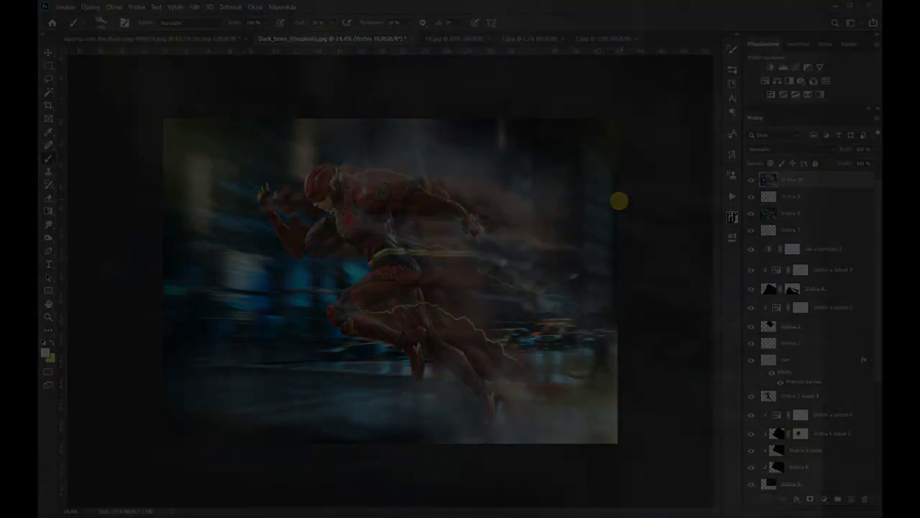